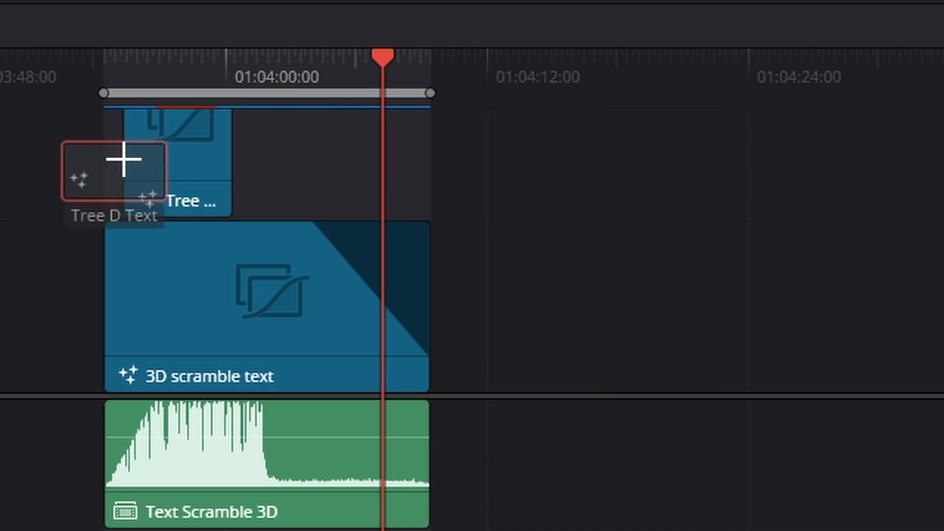
Step: Extend the Tree D Text clip to the length of the 3D scramble text clip and move it to the empty space after it
{"action": "left_click_drag", "start_coordinate": [202, 169], "coordinate": [422, 166]}
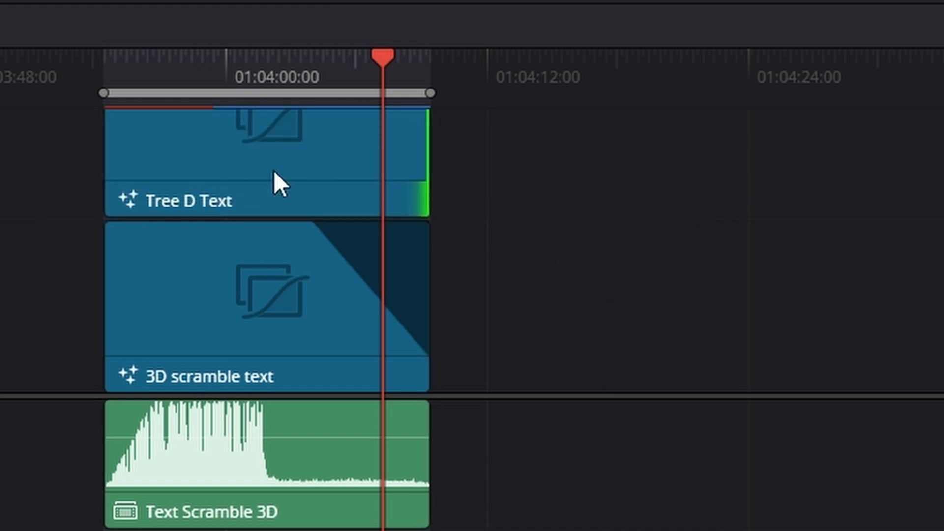
{"action": "left_click_drag", "start_coordinate": [274, 171], "coordinate": [746, 322]}
{"action": "left_click", "coordinate": [698, 75]}
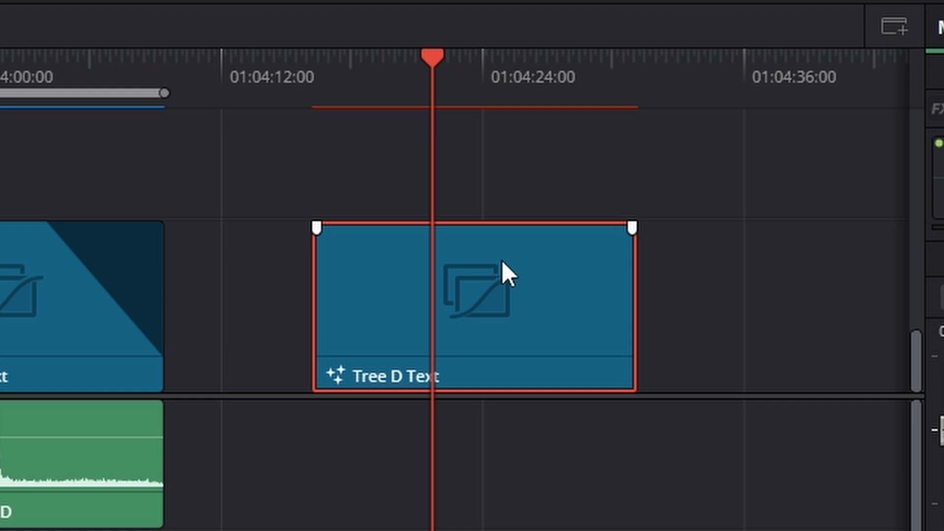
{"action": "left_click_drag", "start_coordinate": [472, 89], "coordinate": [455, 96]}
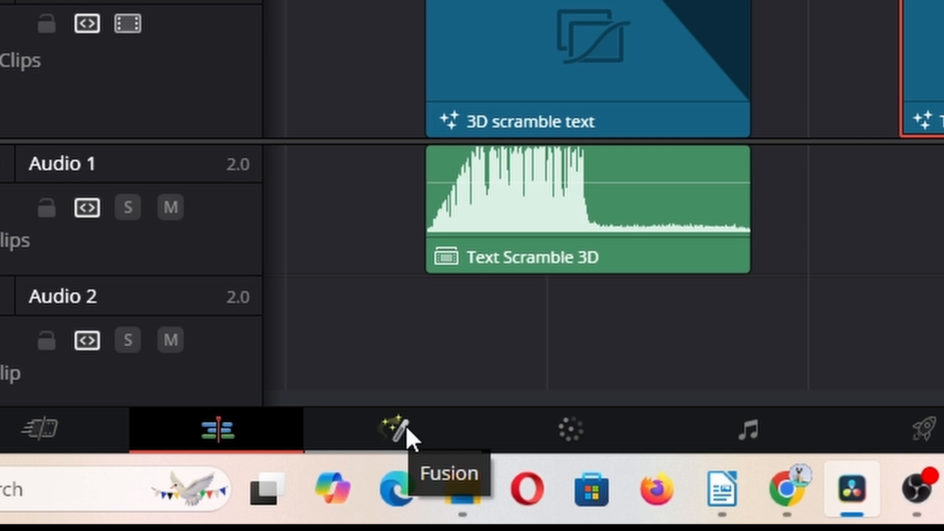
Step: Open the Tree D Text clip in Fusion and add a Text 3D node before MediaOut1
{"action": "left_click", "coordinate": [404, 428]}
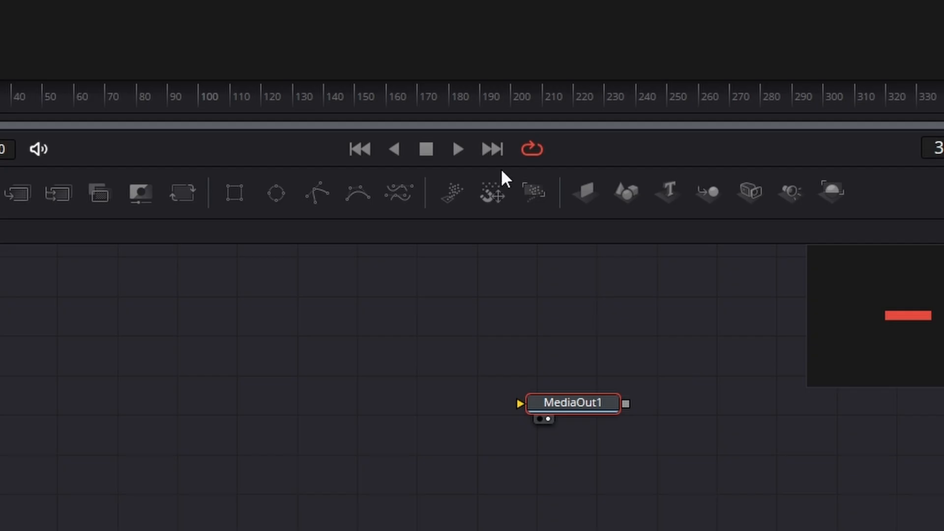
{"action": "left_click", "coordinate": [400, 308]}
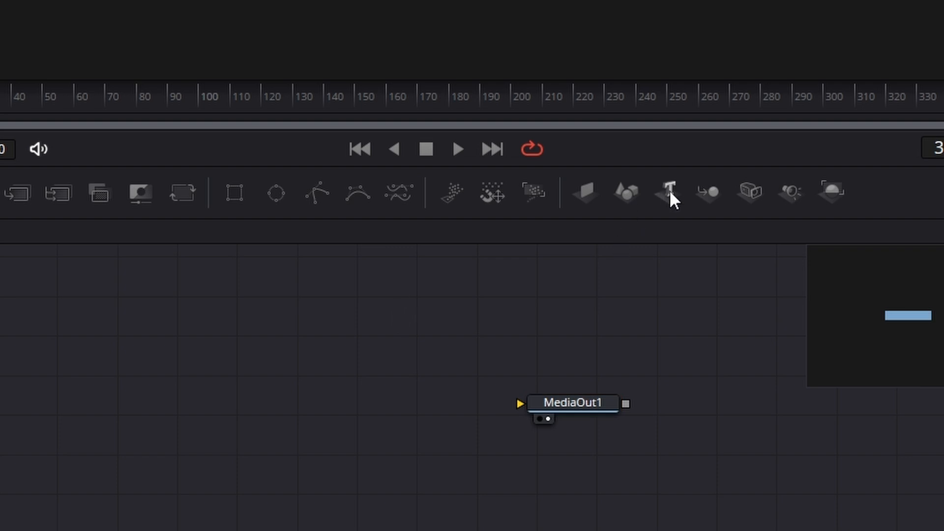
{"action": "left_click_drag", "start_coordinate": [670, 192], "coordinate": [3, 399]}
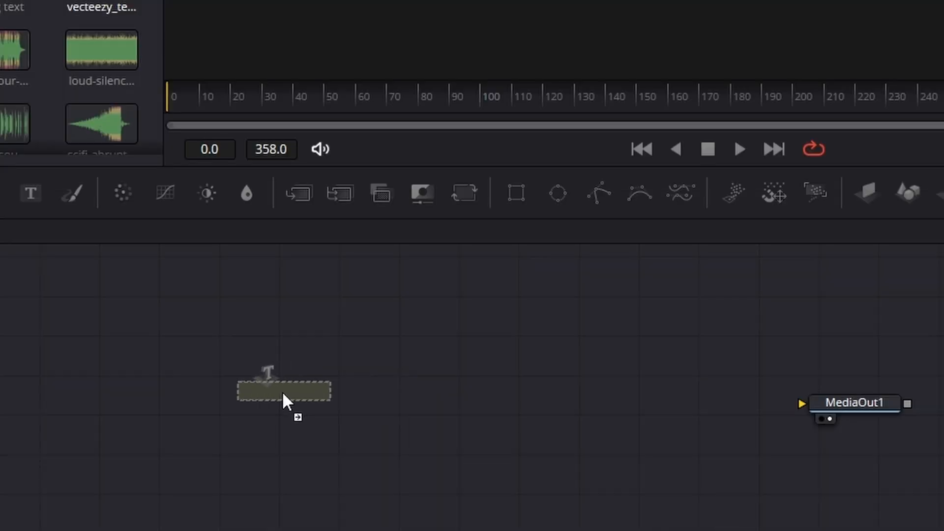
{"action": "left_click_drag", "start_coordinate": [282, 391], "coordinate": [285, 392]}
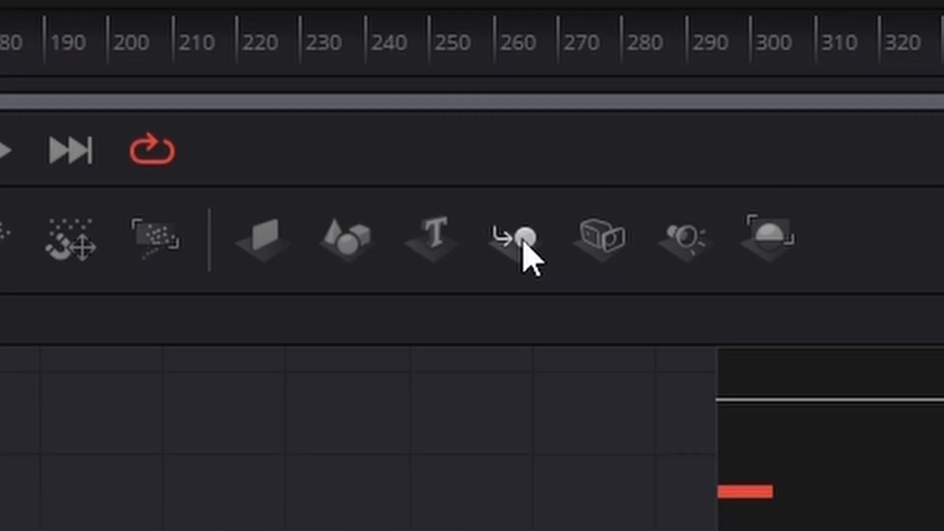
Step: Add Merge 3D, Camera 3D, Spot Light and Renderer 3D nodes between Text3D1 and MediaOut1, with the camera below the merge and the light above it
{"action": "left_click_drag", "start_coordinate": [525, 238], "coordinate": [415, 411]}
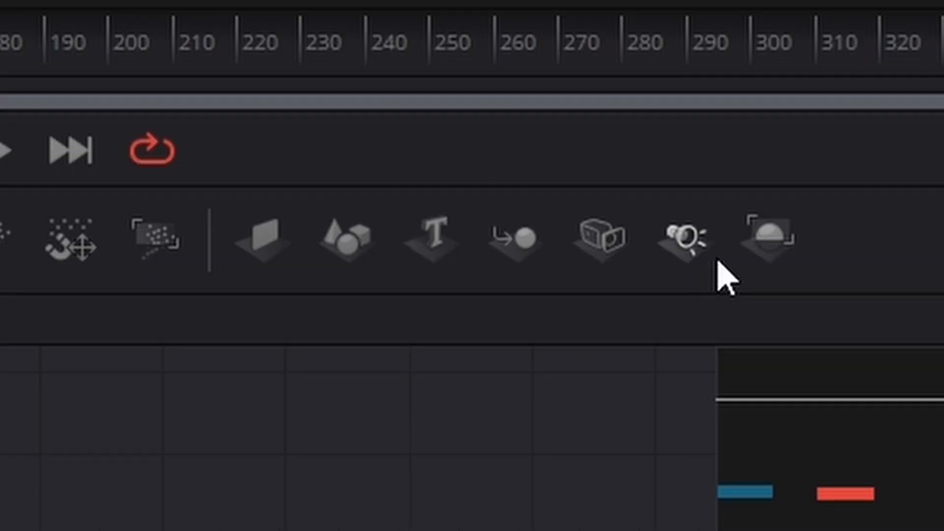
{"action": "left_click_drag", "start_coordinate": [590, 257], "coordinate": [427, 465]}
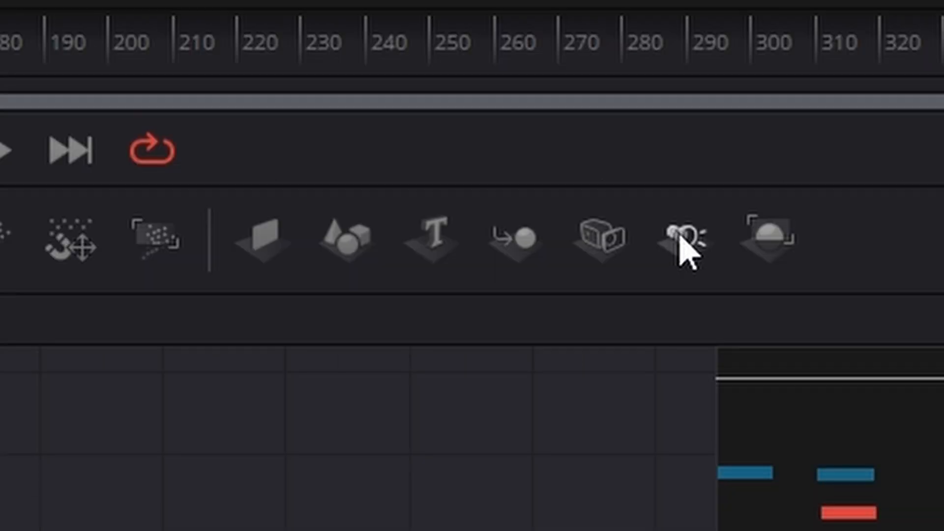
{"action": "left_click_drag", "start_coordinate": [686, 251], "coordinate": [414, 344]}
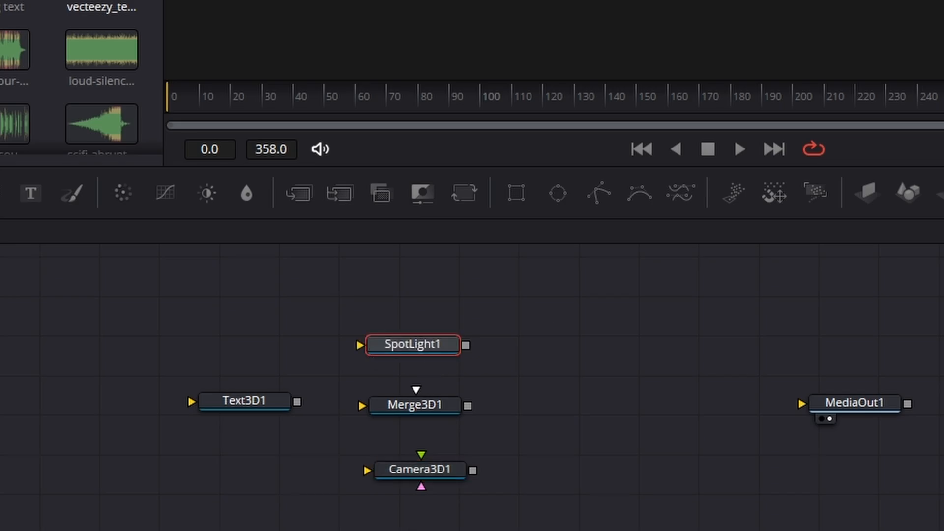
{"action": "left_click_drag", "start_coordinate": [778, 232], "coordinate": [586, 409]}
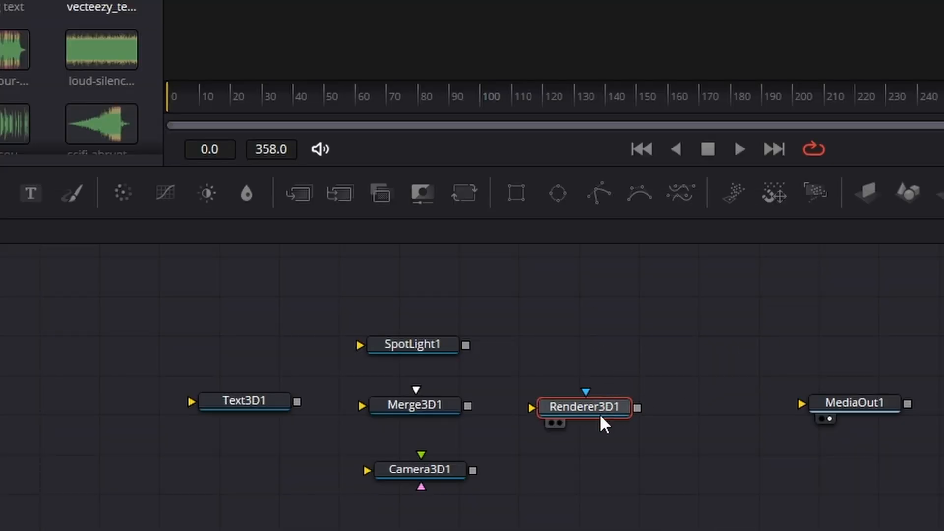
{"action": "left_click_drag", "start_coordinate": [443, 476], "coordinate": [432, 496]}
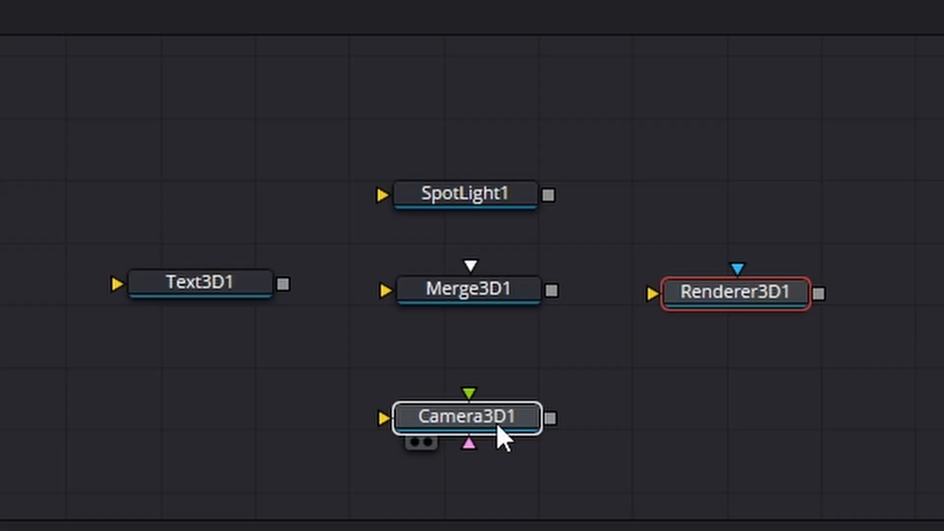
Step: Connect Camera3D1, Text3D1 and SpotLight1 to Merge3D1, and link Merge3D1 through Renderer3D1 to MediaOut1
{"action": "left_click", "coordinate": [500, 433]}
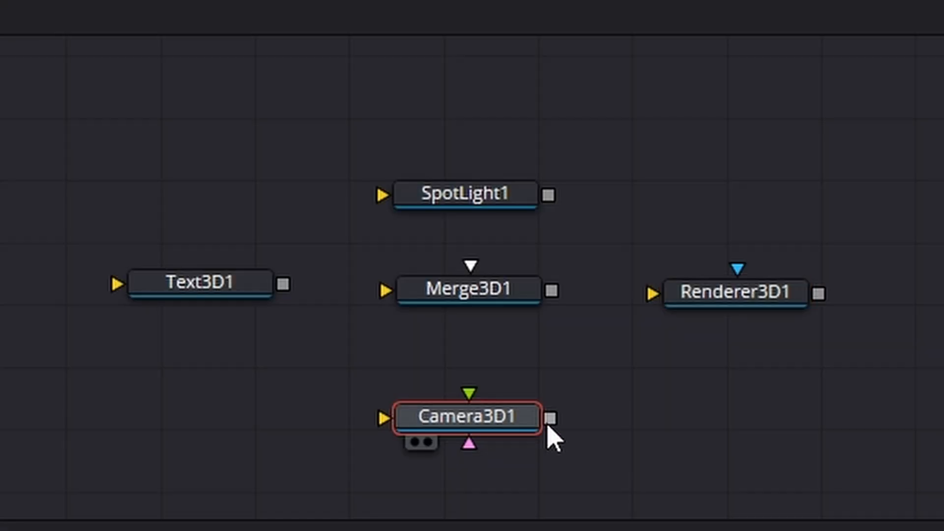
{"action": "left_click_drag", "start_coordinate": [550, 418], "coordinate": [491, 311]}
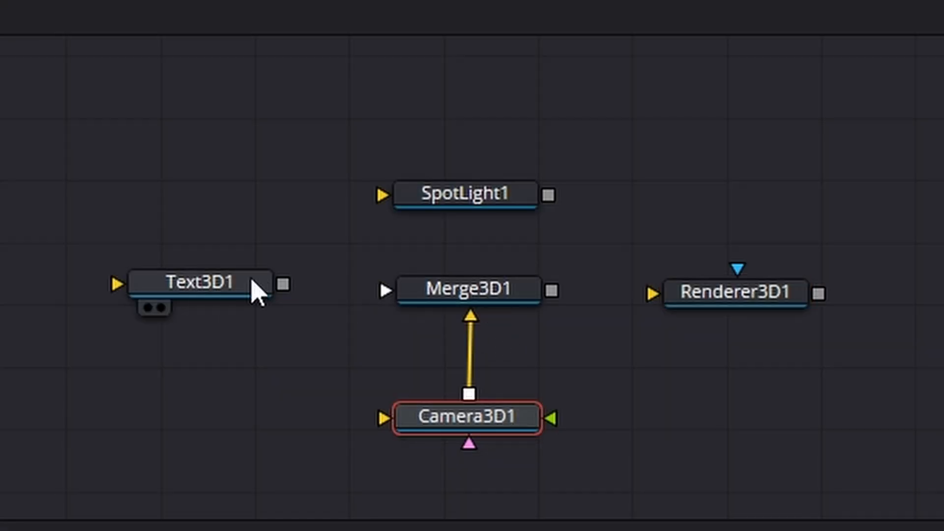
{"action": "left_click_drag", "start_coordinate": [283, 284], "coordinate": [430, 296]}
{"action": "left_click_drag", "start_coordinate": [548, 196], "coordinate": [742, 302]}
{"action": "left_click_drag", "start_coordinate": [819, 294], "coordinate": [662, 298]}
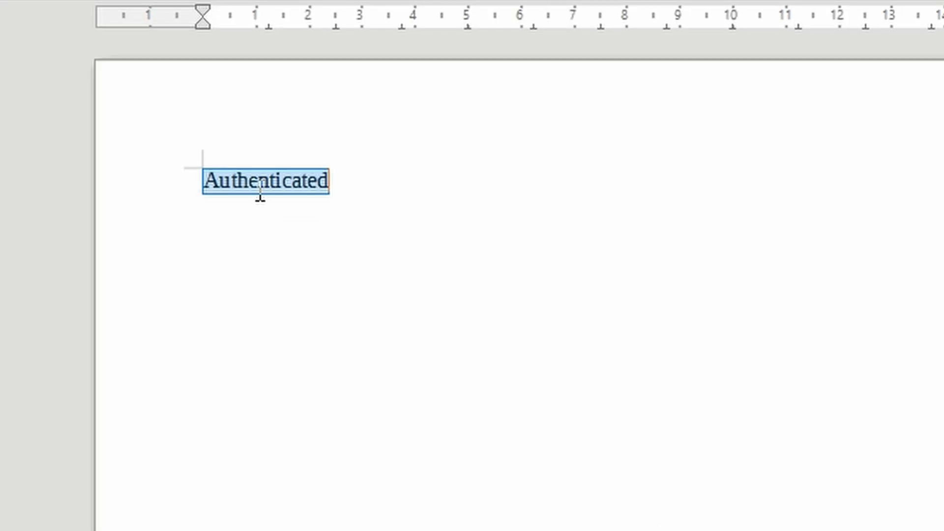
Step: Copy the word Authenticated from the text document and enter it as the Text3D1 node's text in Fusion
{"action": "right_click", "coordinate": [260, 197]}
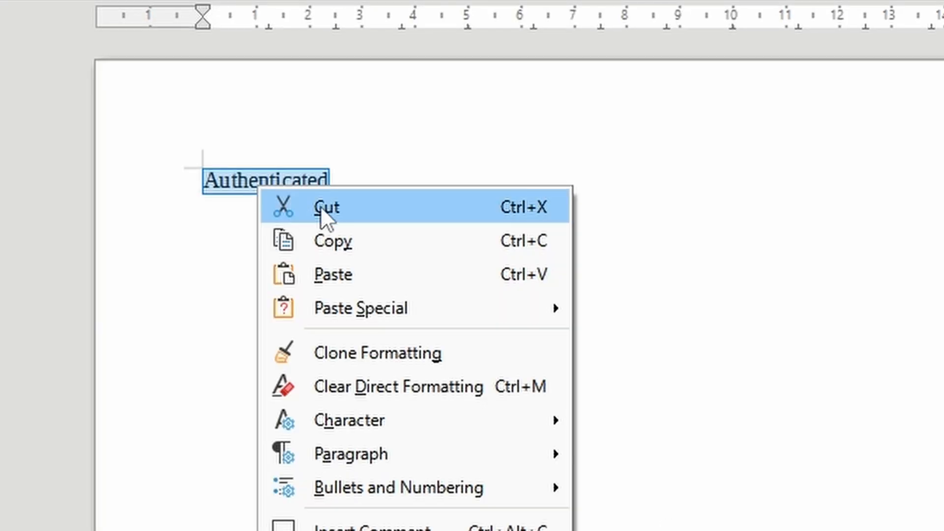
{"action": "left_click", "coordinate": [324, 240]}
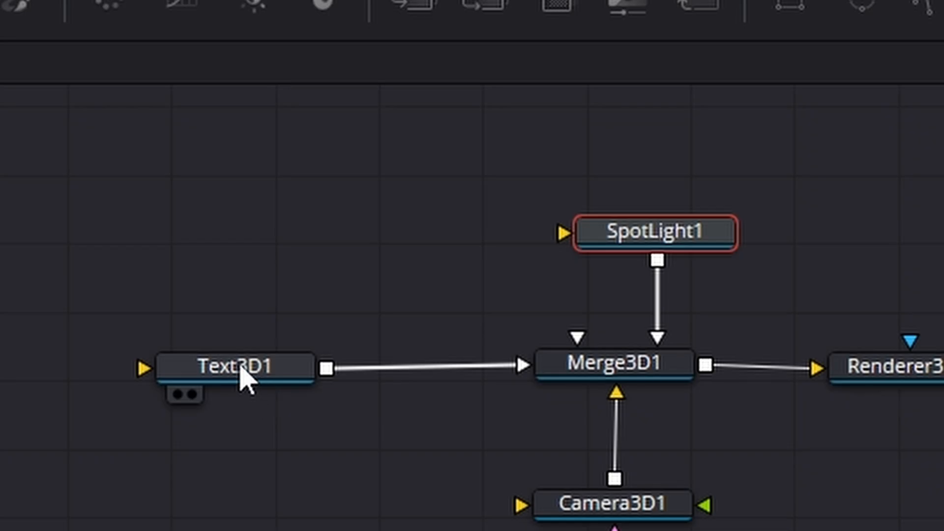
{"action": "left_click", "coordinate": [237, 367]}
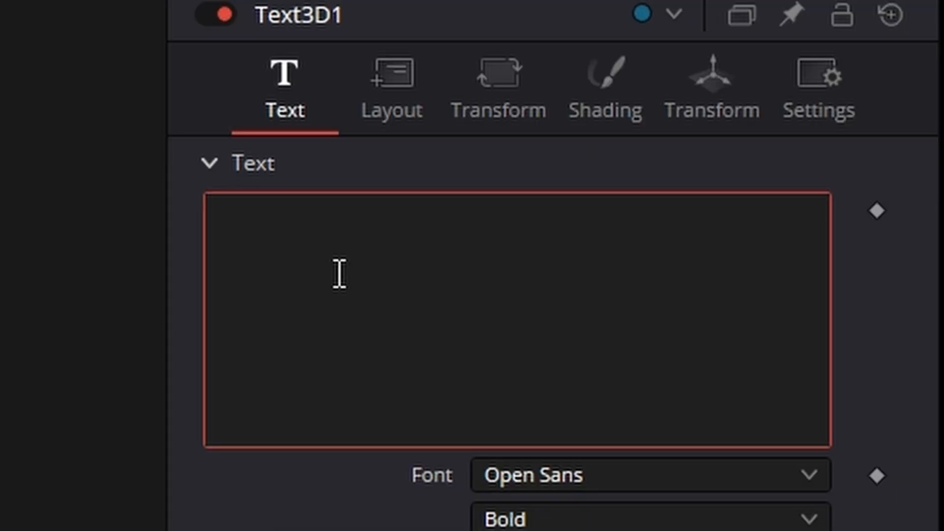
{"action": "type", "text": "Authenticated"}
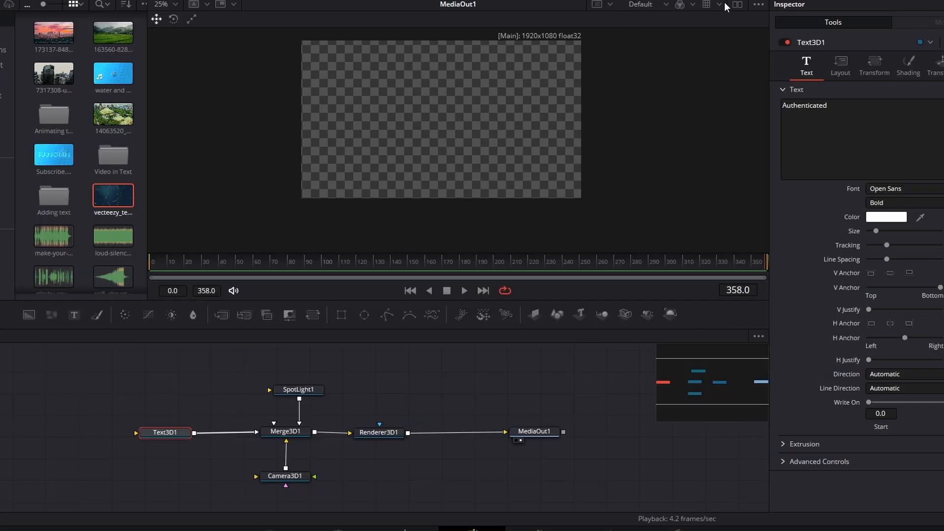
Step: Show a second viewer, load Camera3D1 into it and pull the camera back from the text
{"action": "left_click", "coordinate": [738, 5]}
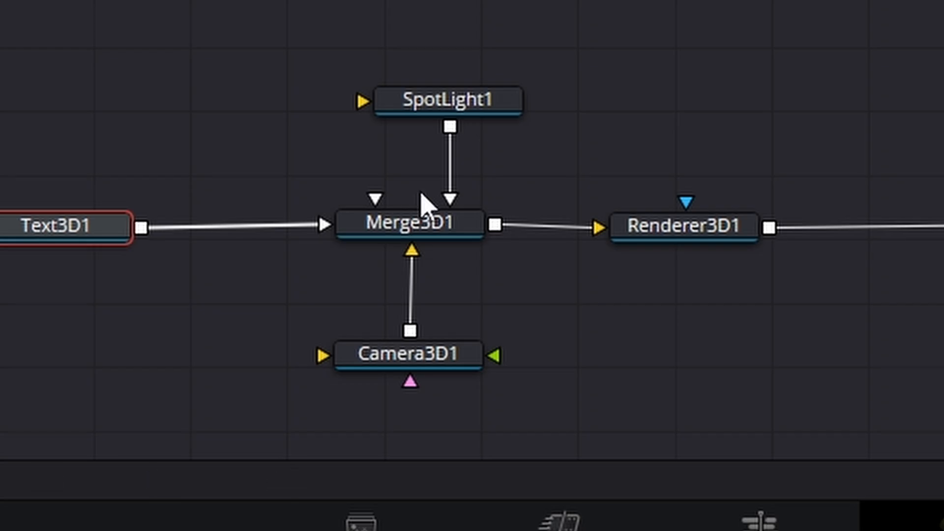
{"action": "mouse_move", "coordinate": [369, 394]}
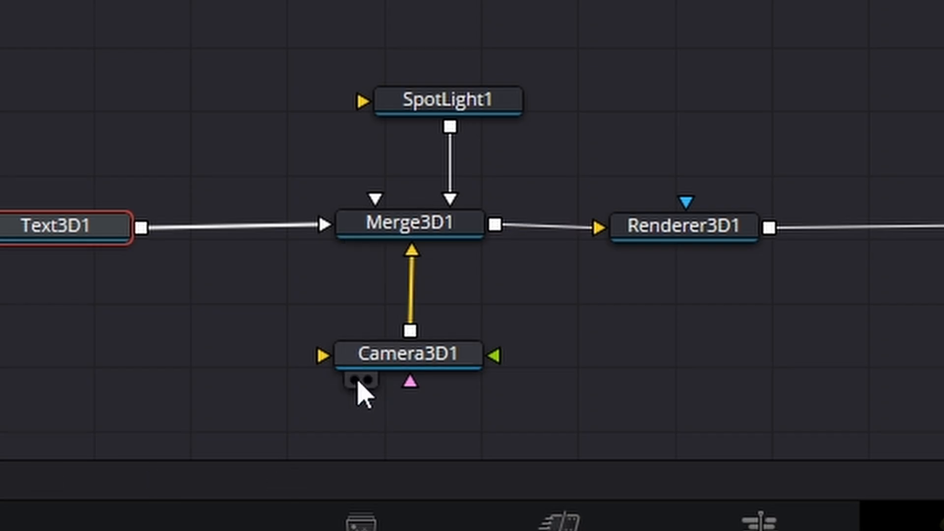
{"action": "left_click", "coordinate": [355, 380]}
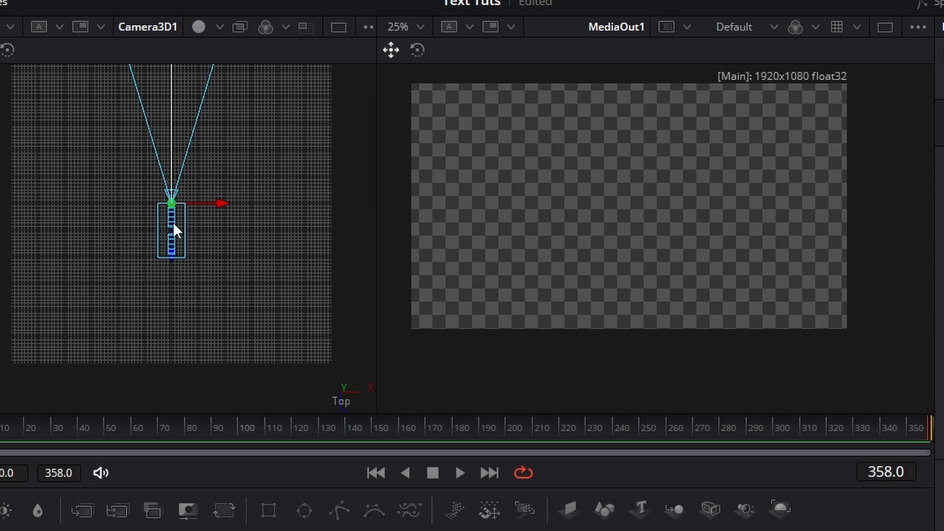
{"action": "left_click_drag", "start_coordinate": [173, 222], "coordinate": [143, 346]}
{"action": "left_click_drag", "start_coordinate": [143, 347], "coordinate": [144, 355]}
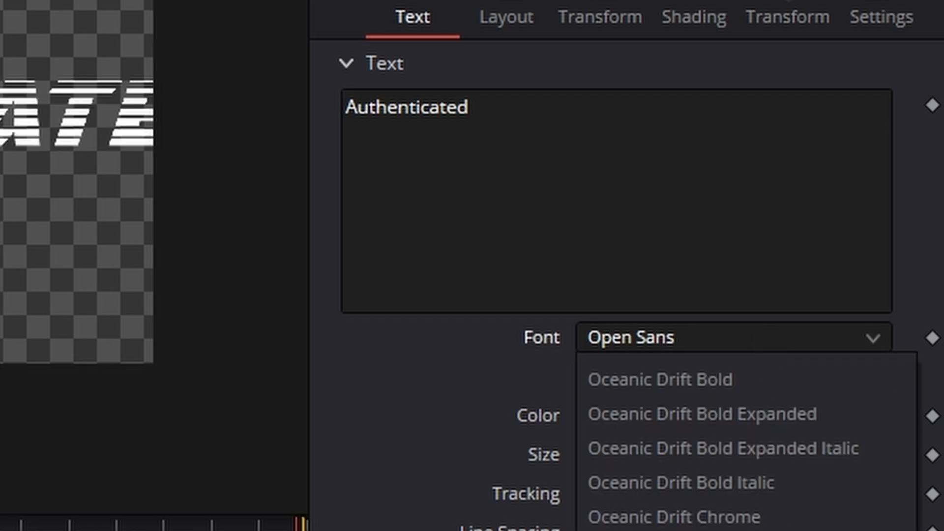
Step: Change the Text3D1 font to Digital-7 Italic
{"action": "scroll", "coordinate": [746, 442], "scroll_direction": "up", "scroll_amount": 10}
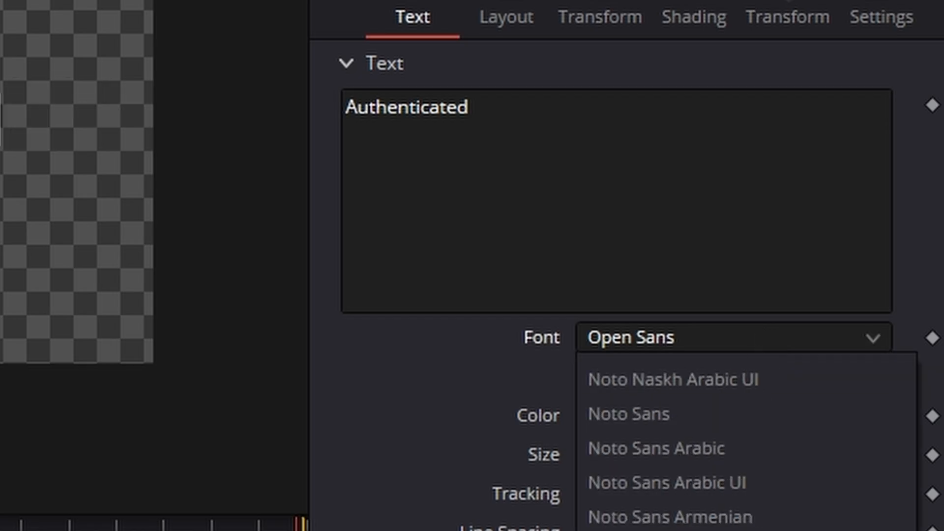
{"action": "scroll", "coordinate": [747, 443], "scroll_direction": "up", "scroll_amount": 15}
{"action": "scroll", "coordinate": [746, 442], "scroll_direction": "down", "scroll_amount": 10}
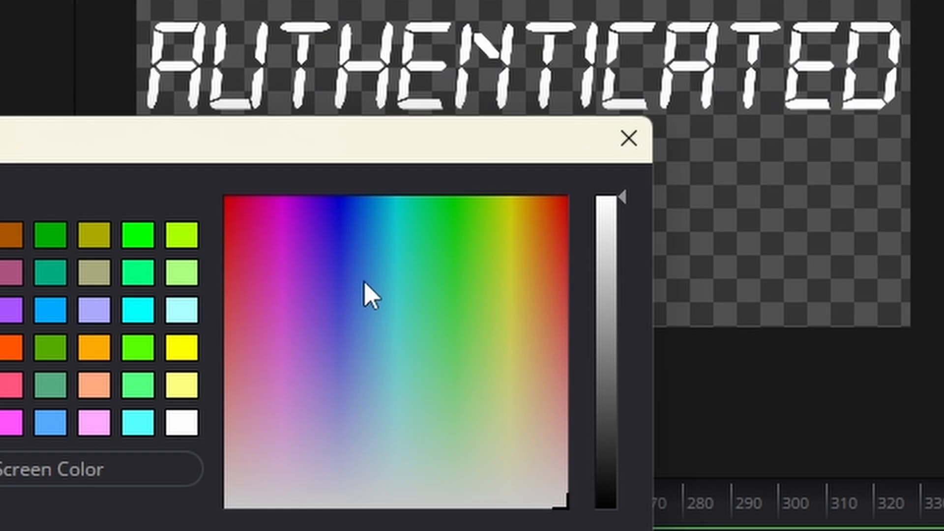
Step: Set the Text3D1 colour to the dark blue #264d94
{"action": "left_click", "coordinate": [358, 278]}
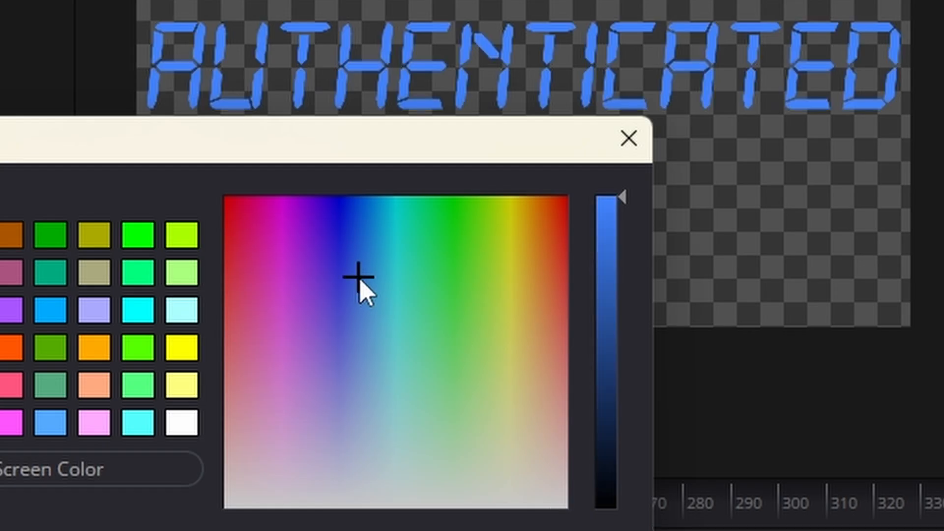
{"action": "left_click", "coordinate": [624, 326]}
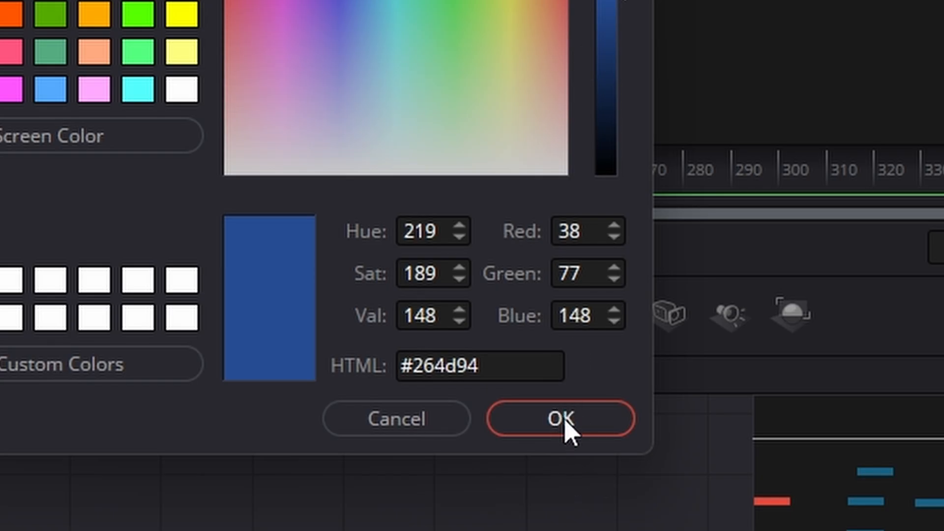
{"action": "left_click", "coordinate": [564, 422]}
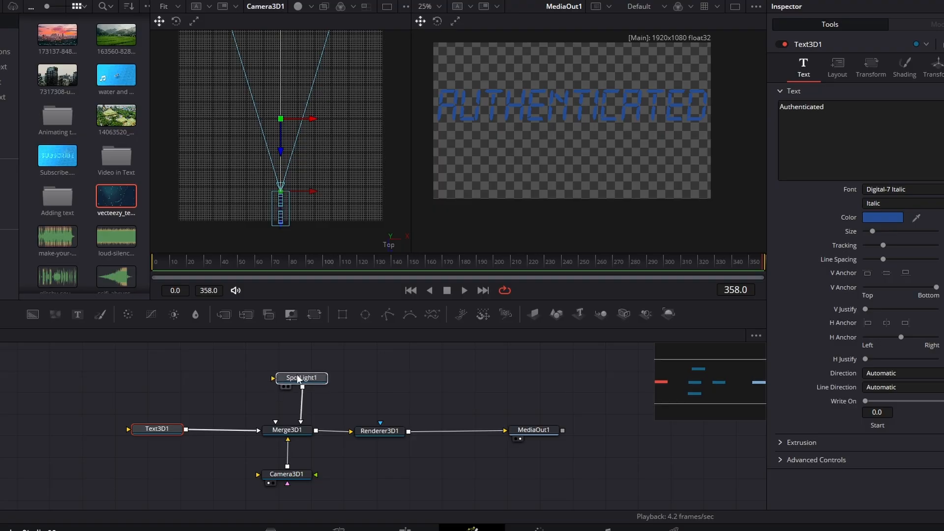
Step: Select the Text3D1 node and load it into the first viewer in place of Camera3D1
{"action": "left_click", "coordinate": [290, 391]}
{"action": "left_click", "coordinate": [177, 428]}
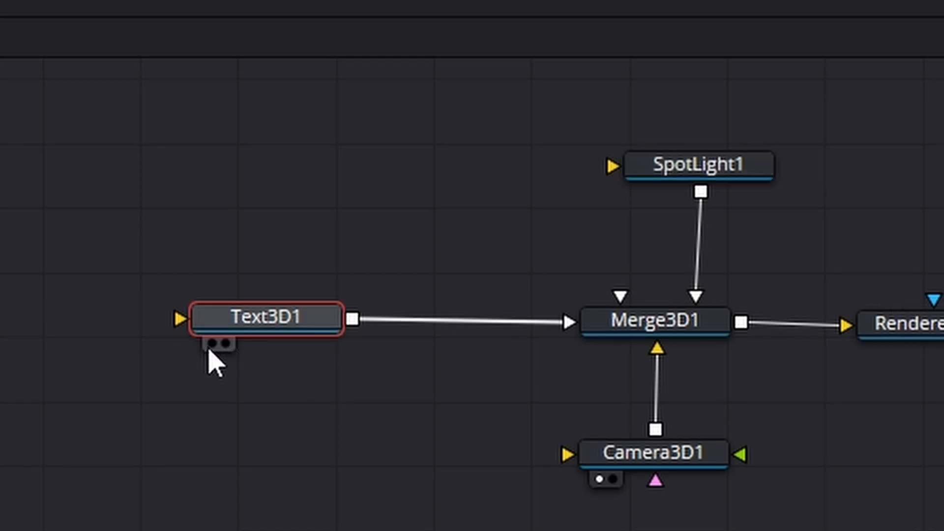
{"action": "left_click", "coordinate": [211, 343]}
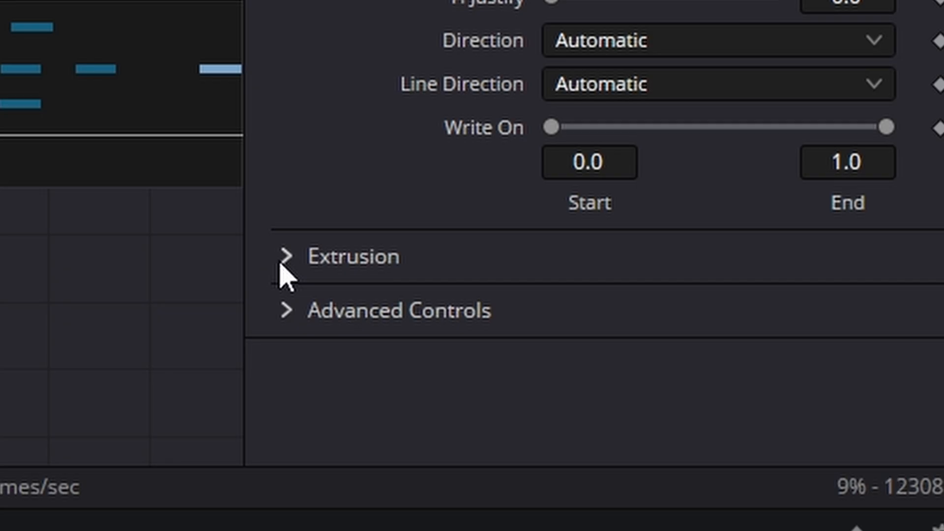
Step: Set the text's extrusion depth to about 0.1165 and raise its extrusion subdivisions, bevel depth and bevel width
{"action": "left_click", "coordinate": [283, 268]}
{"action": "scroll", "coordinate": [442, 32], "scroll_direction": "down", "scroll_amount": 3}
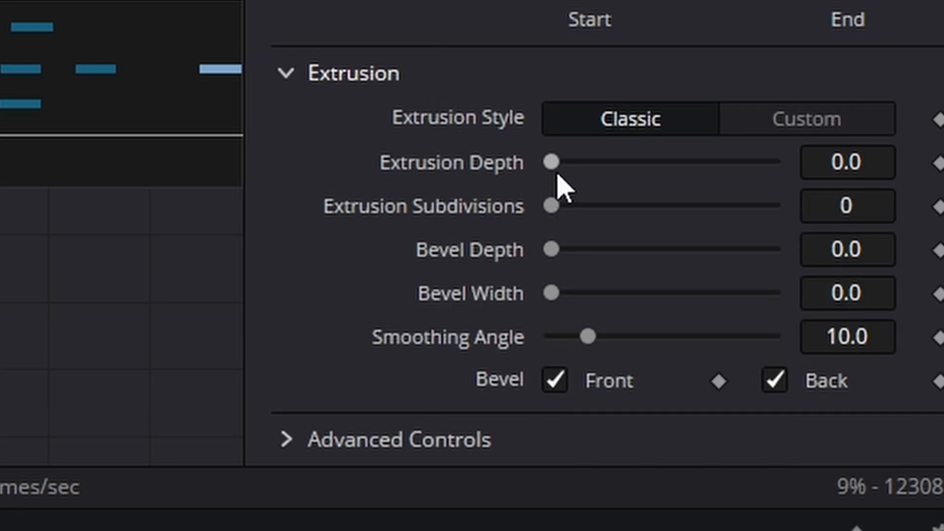
{"action": "left_click_drag", "start_coordinate": [552, 170], "coordinate": [582, 172]}
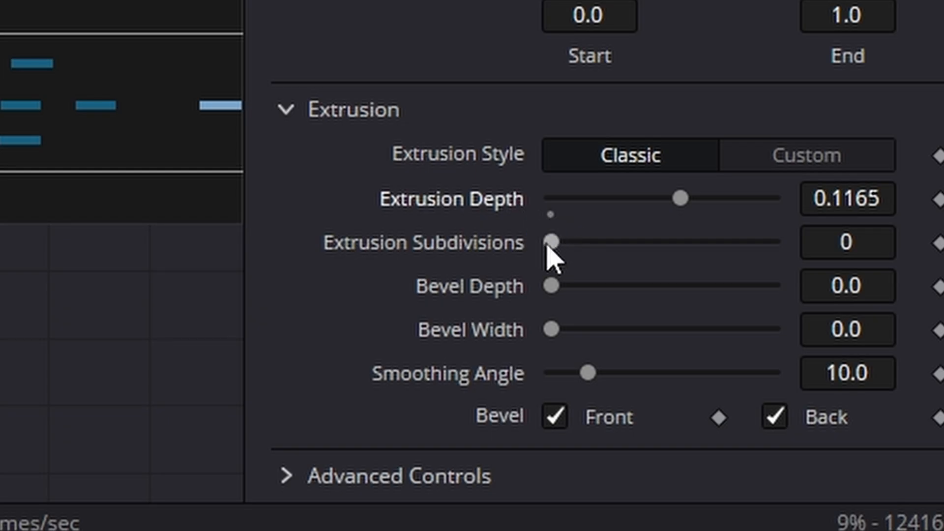
{"action": "left_click_drag", "start_coordinate": [547, 243], "coordinate": [589, 247]}
{"action": "left_click_drag", "start_coordinate": [554, 287], "coordinate": [590, 288]}
{"action": "left_click_drag", "start_coordinate": [552, 330], "coordinate": [584, 333]}
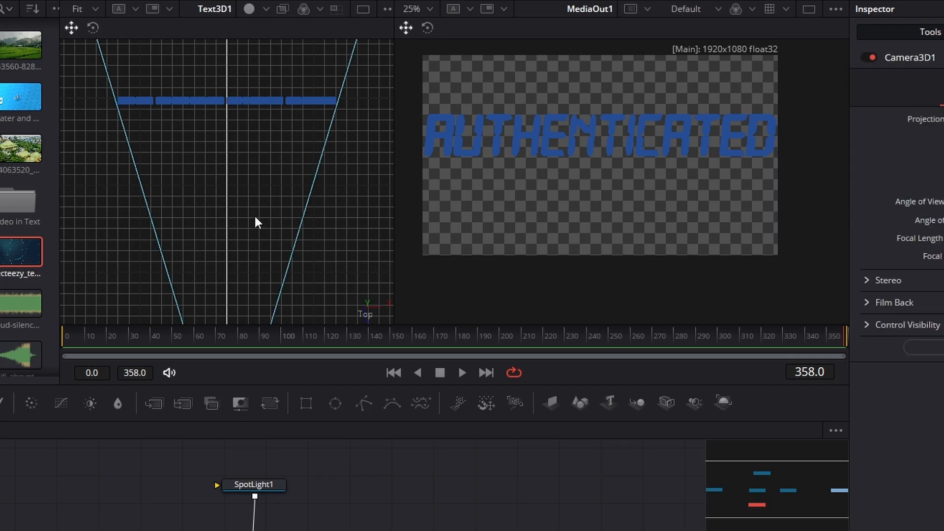
Step: Move Camera3D1 farther back from the extruded text along its viewing axis
{"action": "scroll", "coordinate": [250, 217], "scroll_direction": "down", "scroll_amount": 2}
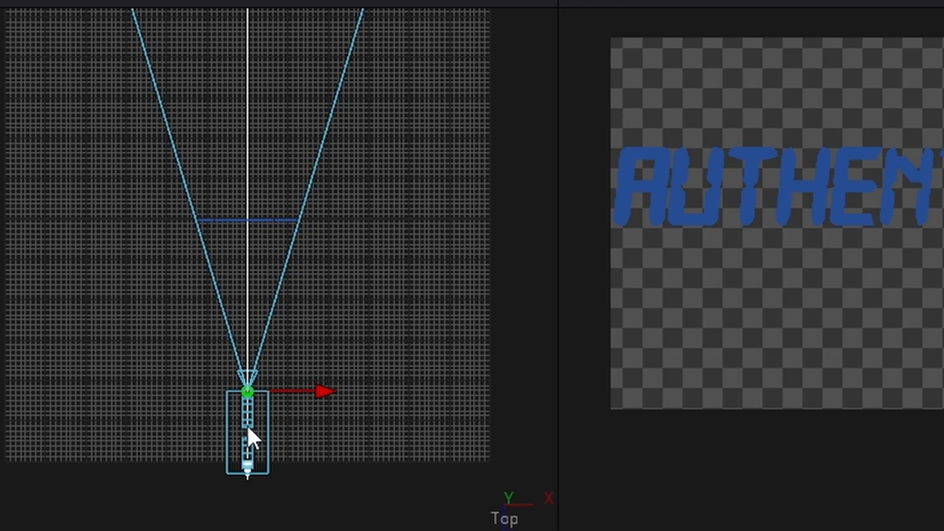
{"action": "left_click_drag", "start_coordinate": [248, 428], "coordinate": [248, 477]}
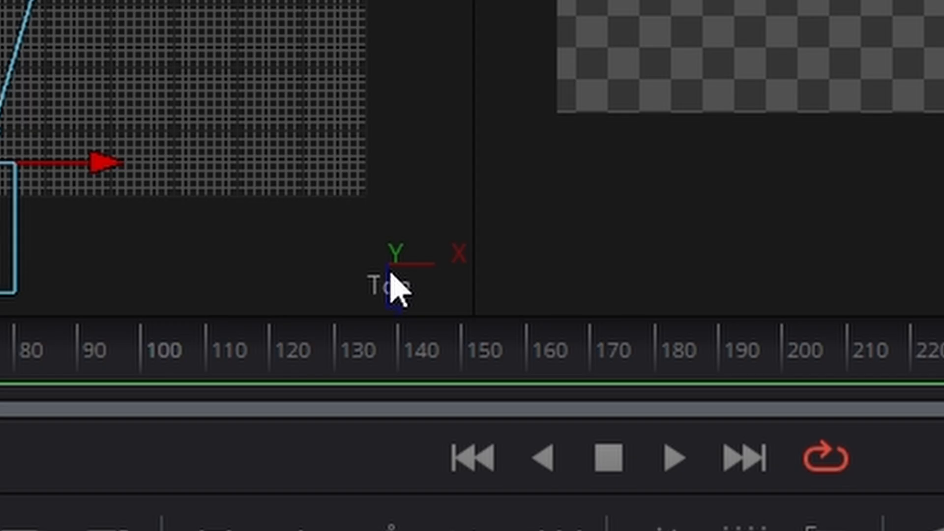
Step: Switch the 3D viewer from top to front and raise Camera3D1 slightly relative to the text
{"action": "right_click", "coordinate": [396, 291]}
{"action": "left_click", "coordinate": [560, 398]}
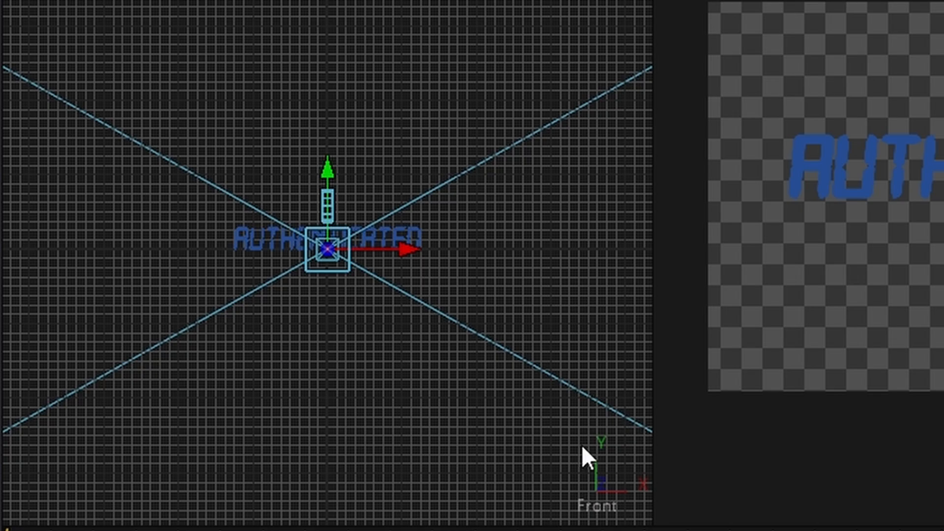
{"action": "left_click_drag", "start_coordinate": [334, 186], "coordinate": [330, 181]}
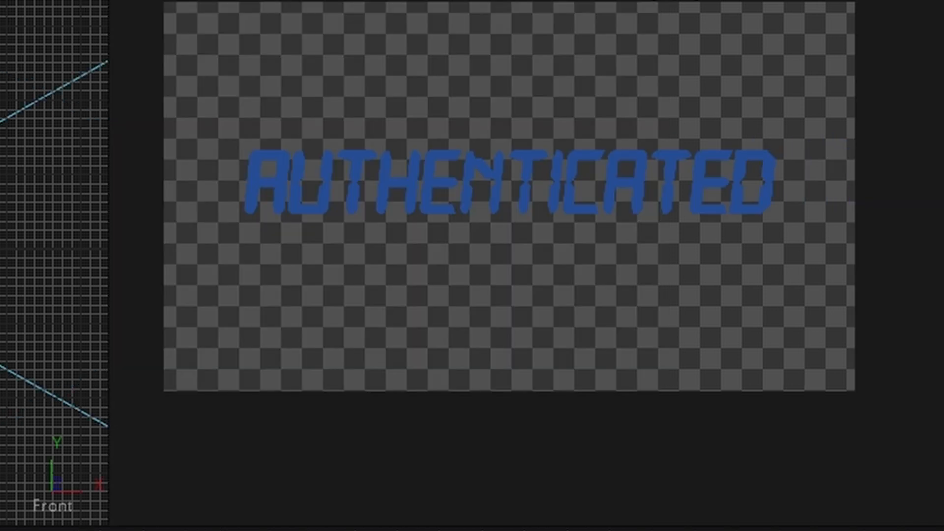
Step: Select SpotLight1, switch the 3D viewer to top and enable Use Target in the light's transform settings
{"action": "left_click_drag", "start_coordinate": [305, 377], "coordinate": [308, 377]}
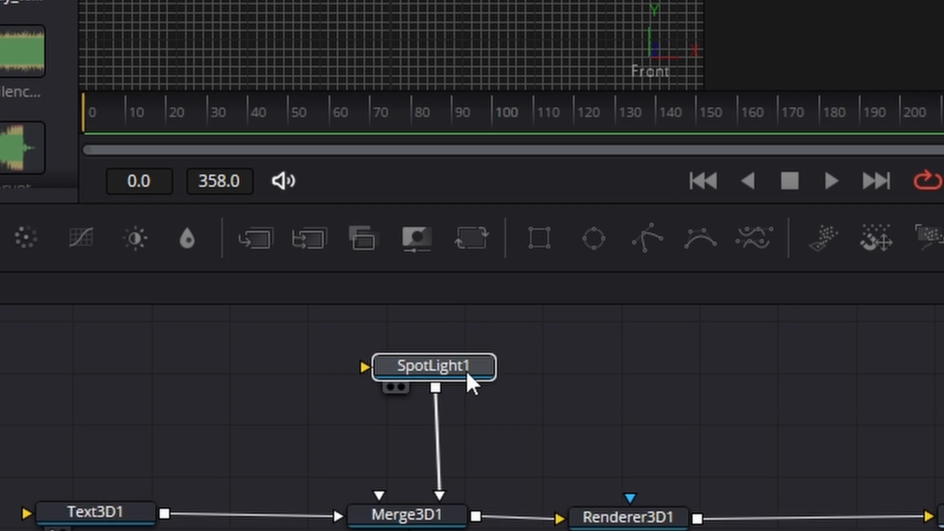
{"action": "left_click_drag", "start_coordinate": [475, 372], "coordinate": [472, 365]}
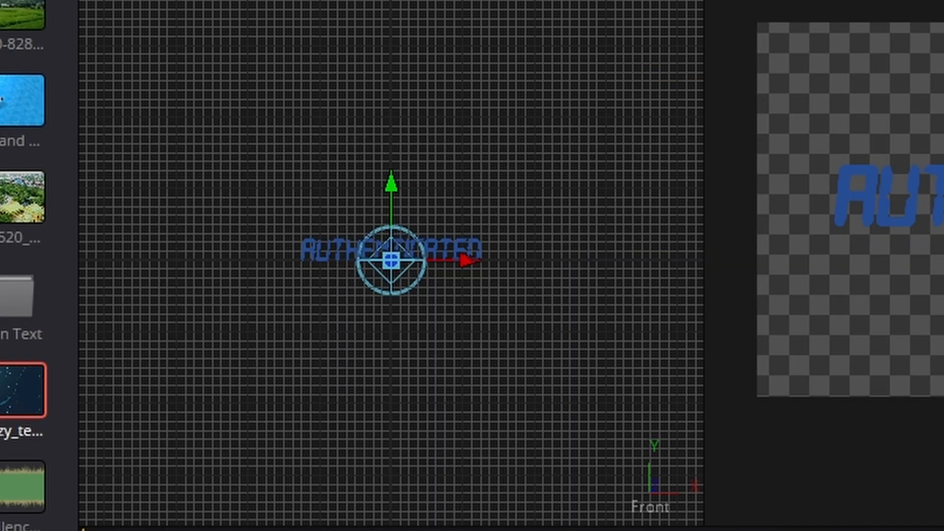
{"action": "right_click", "coordinate": [664, 498]}
{"action": "left_click", "coordinate": [585, 326]}
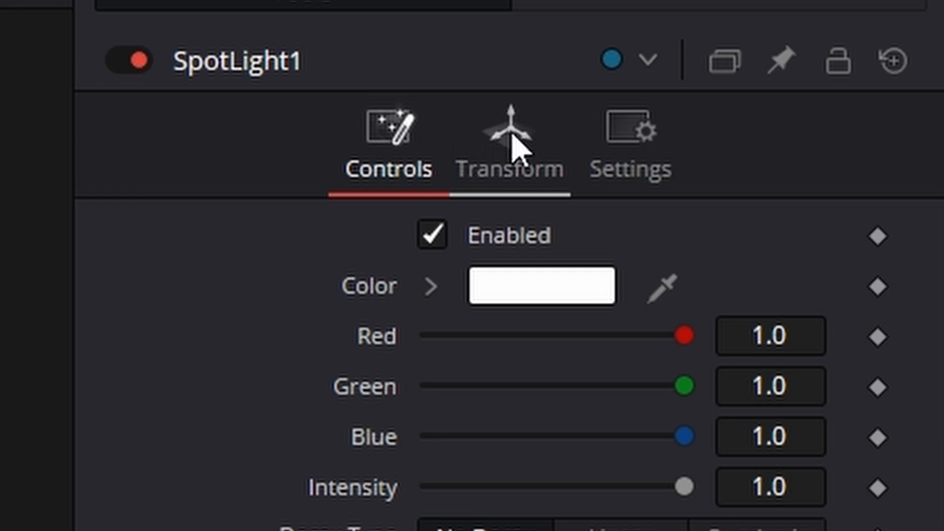
{"action": "left_click", "coordinate": [512, 139]}
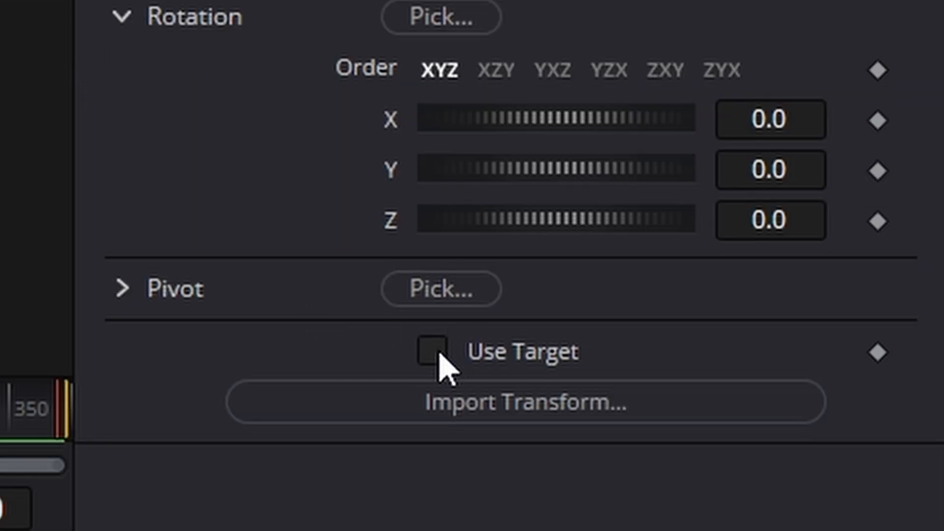
{"action": "left_click", "coordinate": [433, 351]}
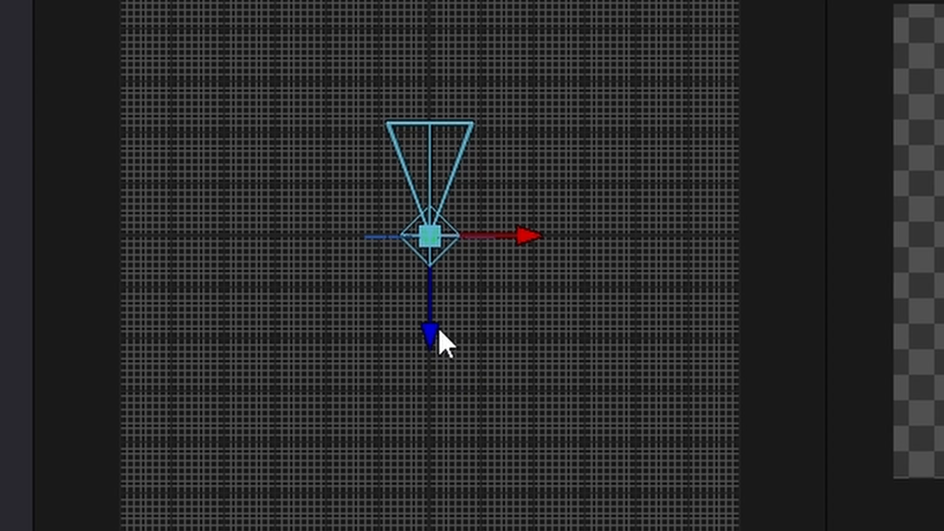
Step: Position SpotLight1 in front of, to the right of and above the text, at about X 4.96, Y 3.00, Z 5.03
{"action": "left_click_drag", "start_coordinate": [439, 330], "coordinate": [462, 436]}
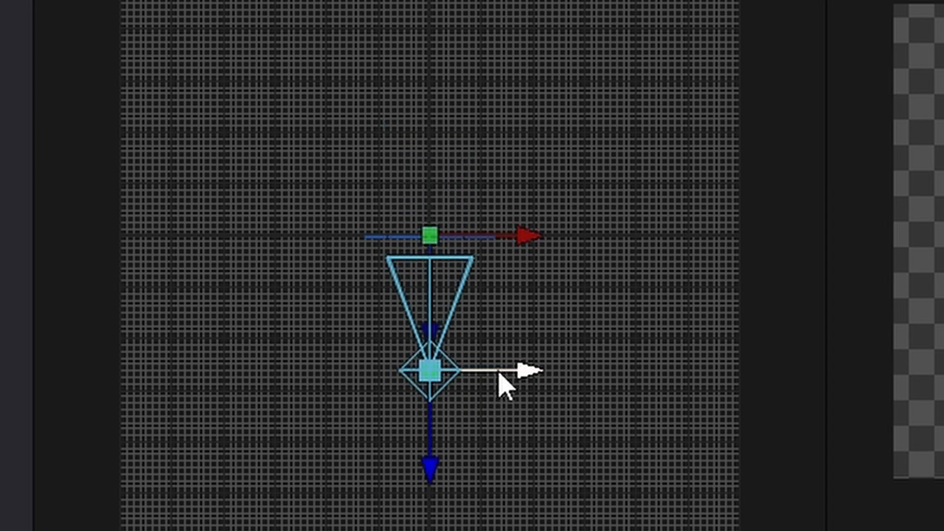
{"action": "left_click_drag", "start_coordinate": [503, 386], "coordinate": [612, 327]}
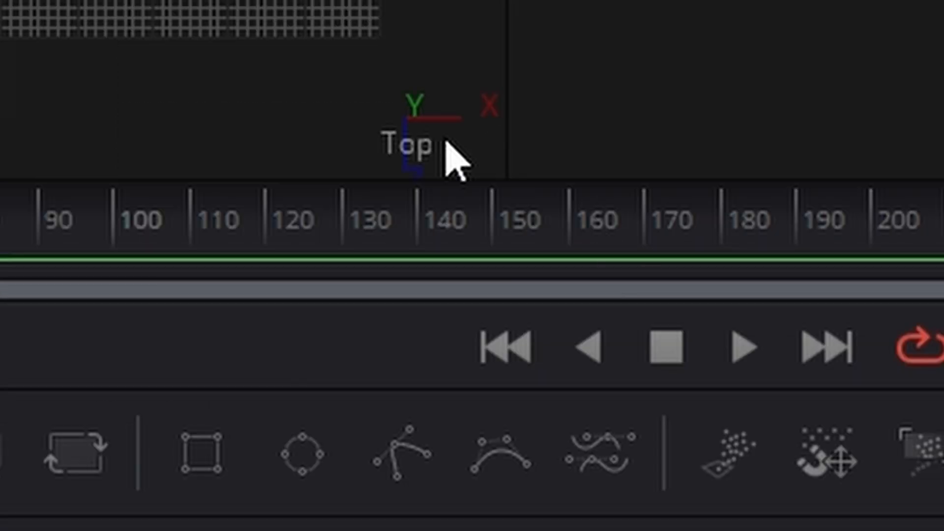
{"action": "right_click", "coordinate": [449, 148]}
{"action": "left_click", "coordinate": [607, 306]}
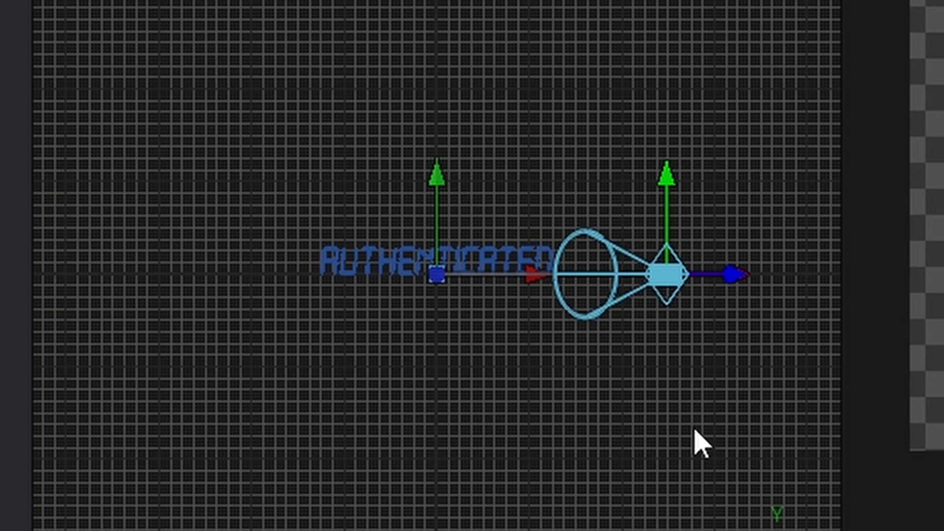
{"action": "left_click_drag", "start_coordinate": [674, 211], "coordinate": [674, 78]}
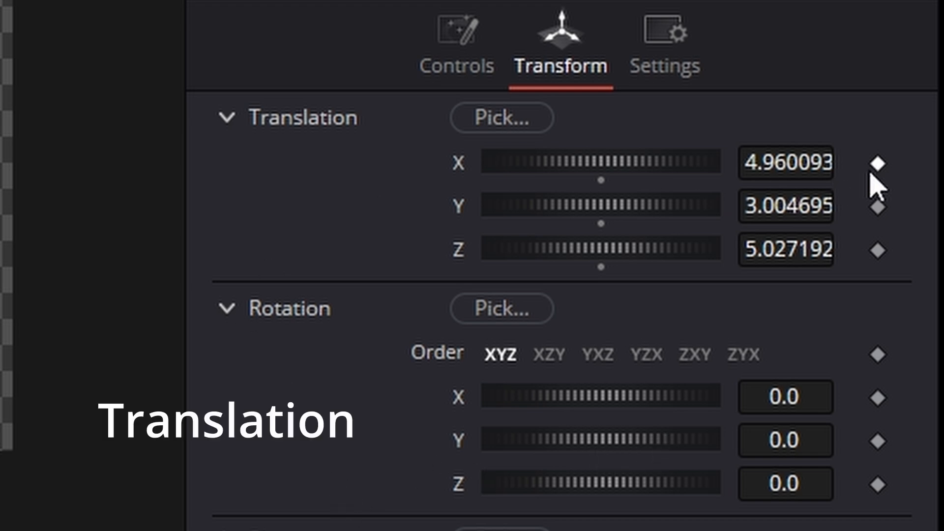
Step: Keyframe SpotLight1's X, Y and Z translation at frame 0
{"action": "left_click", "coordinate": [878, 163]}
{"action": "left_click", "coordinate": [878, 207]}
{"action": "left_click", "coordinate": [878, 251]}
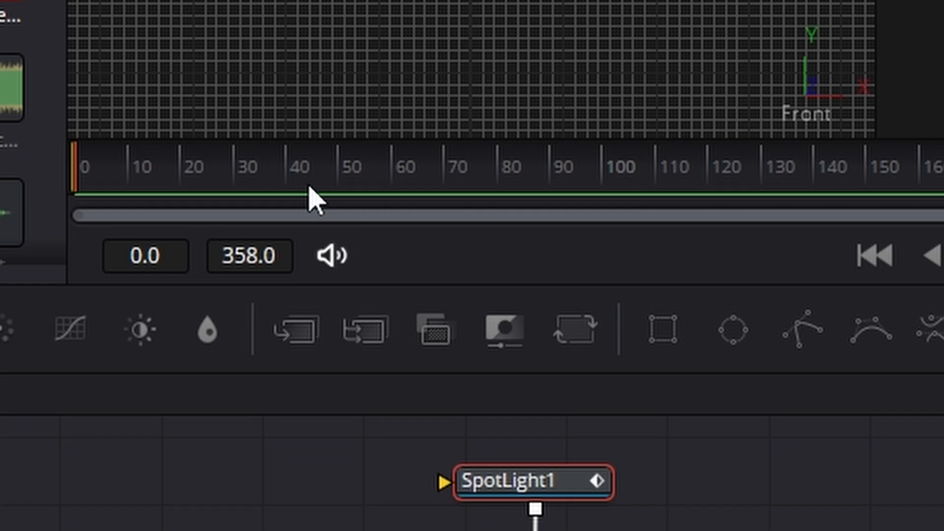
Step: At frame 70, move SpotLight1 in the top view to the text's opposite side, at about X -7.27
{"action": "left_click_drag", "start_coordinate": [226, 187], "coordinate": [444, 191]}
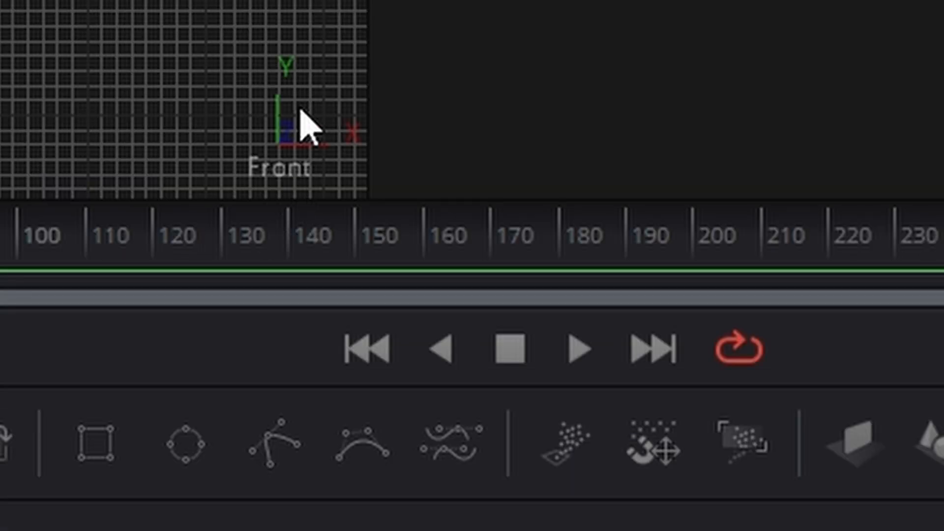
{"action": "right_click", "coordinate": [822, 67]}
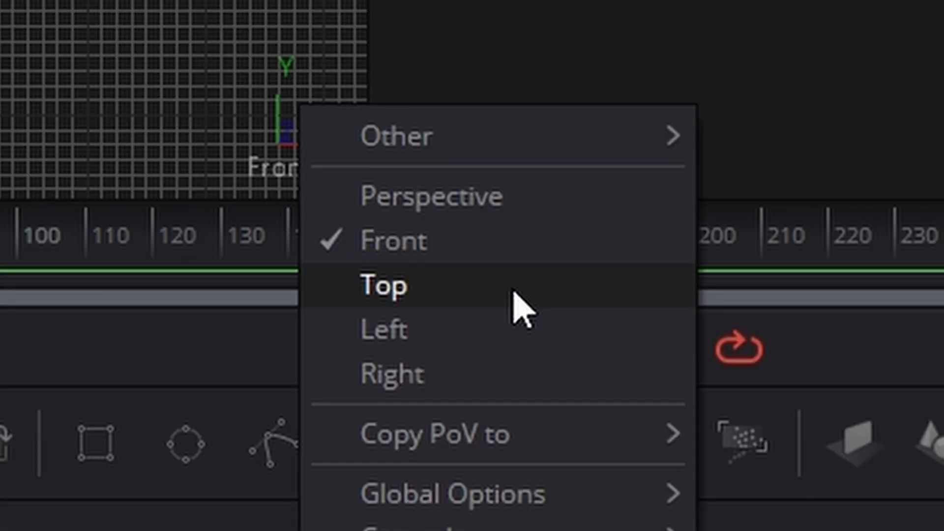
{"action": "left_click", "coordinate": [514, 295]}
{"action": "left_click_drag", "start_coordinate": [569, 337], "coordinate": [245, 329]}
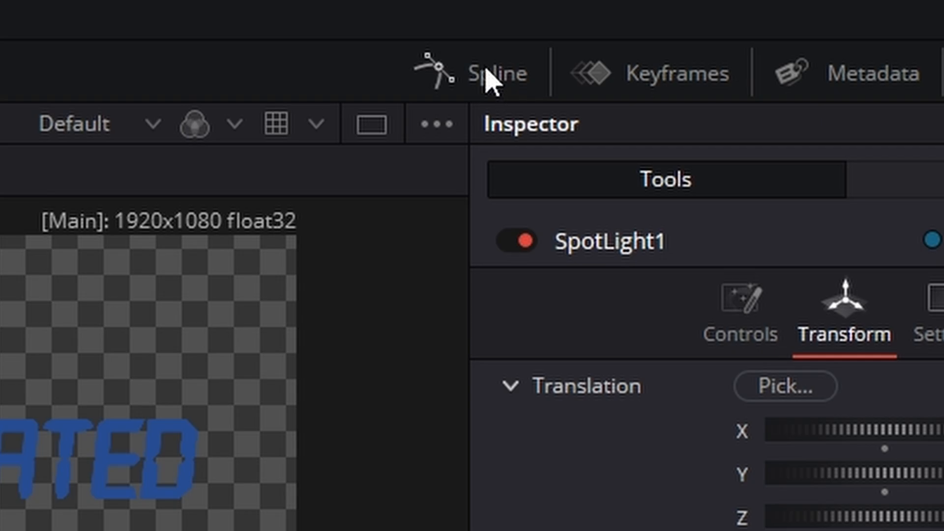
Step: Smooth all of SpotLight1's X, Y and Z offset curves in the Spline editor and set them to ping-pong
{"action": "left_click", "coordinate": [790, 9]}
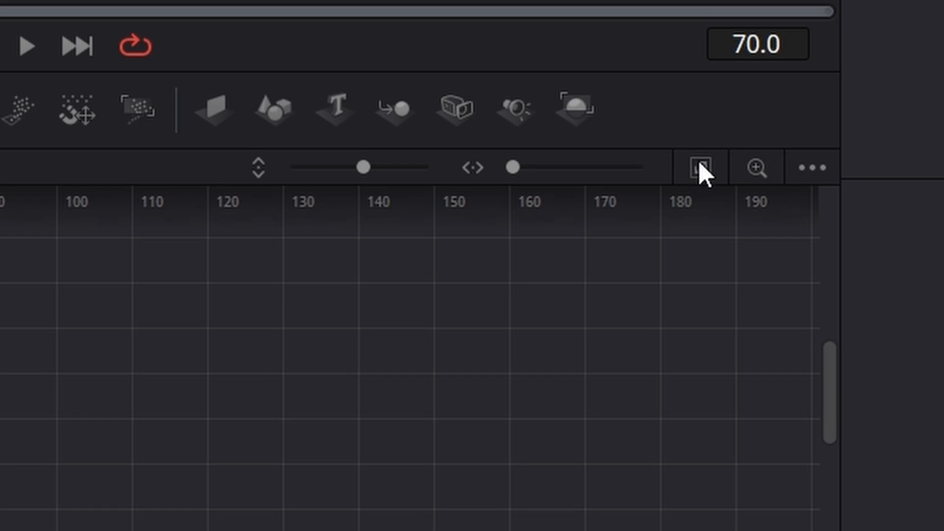
{"action": "left_click", "coordinate": [684, 327]}
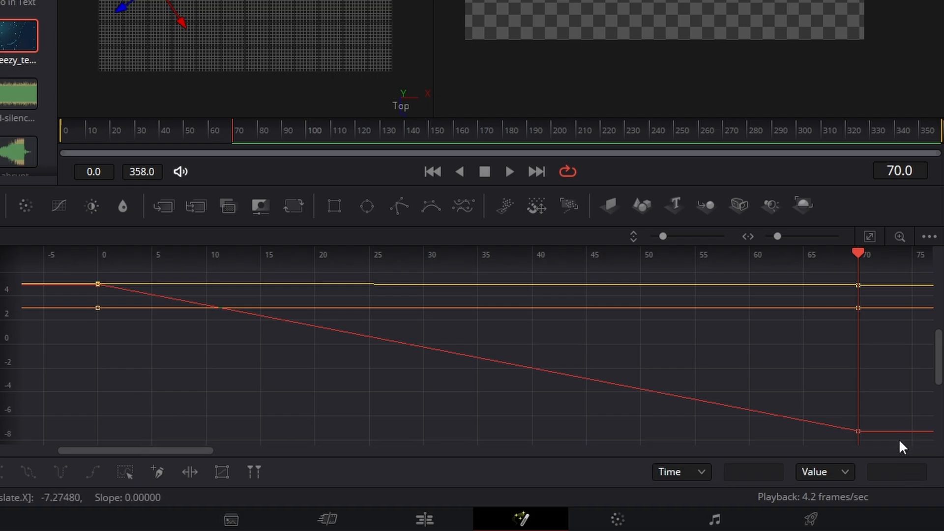
{"action": "left_click_drag", "start_coordinate": [899, 439], "coordinate": [59, 268]}
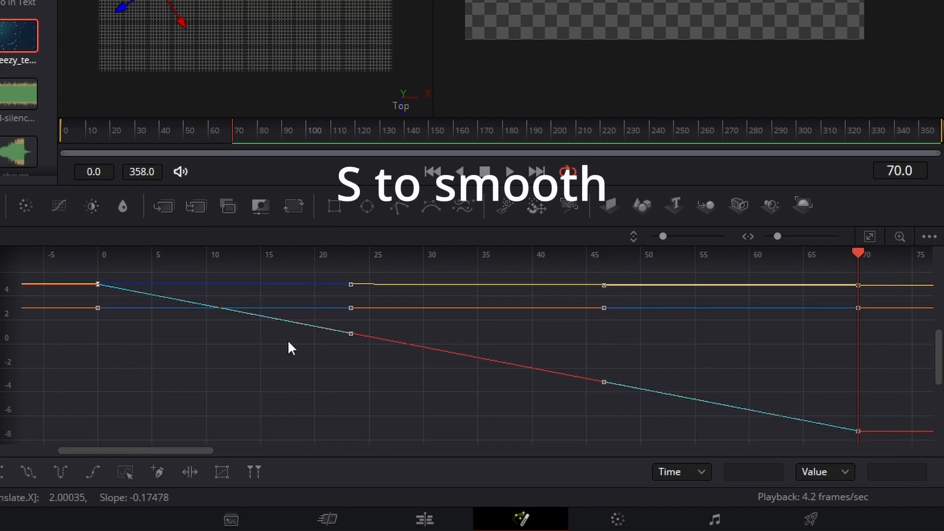
{"action": "key", "text": "s"}
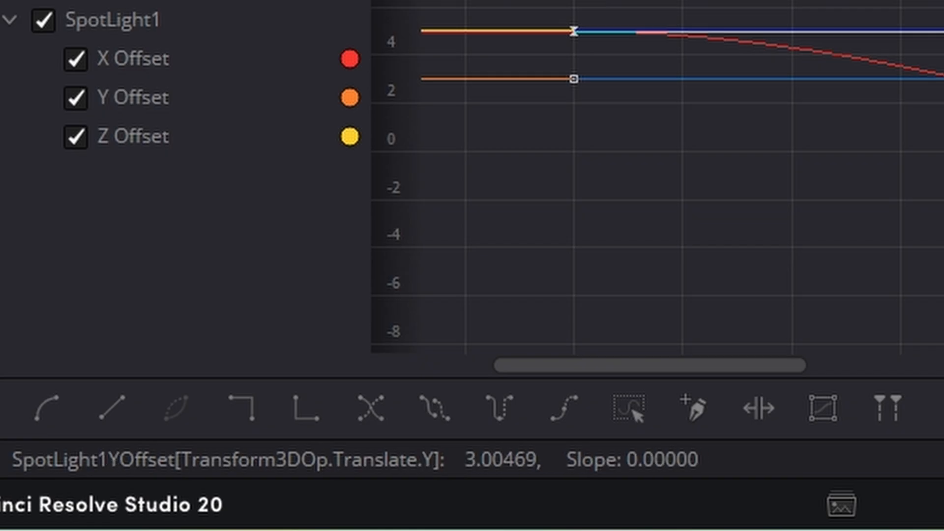
{"action": "left_click", "coordinate": [500, 426]}
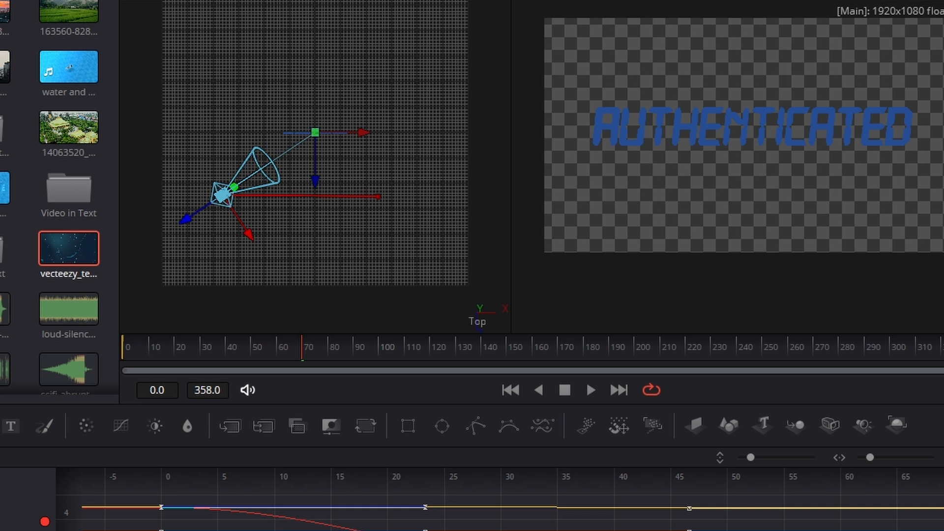
{"action": "key", "text": "F8"}
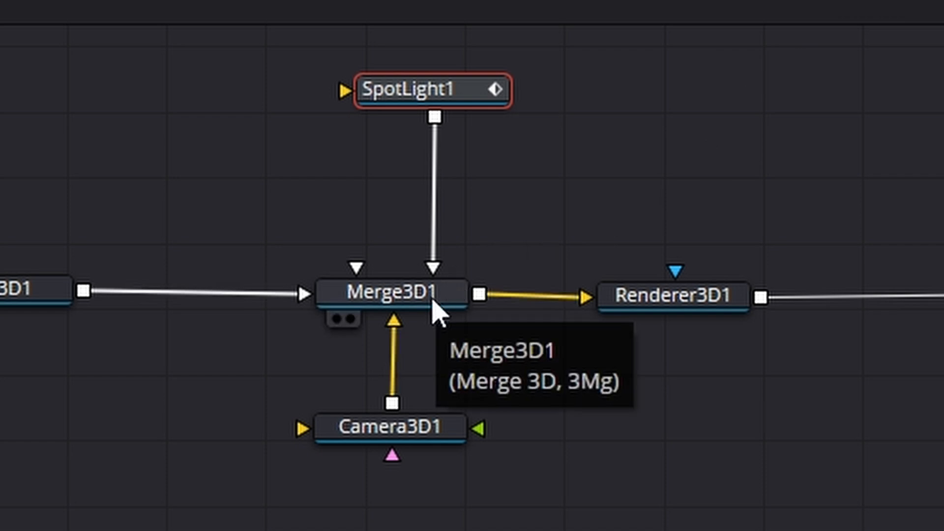
Step: Enable lighting and shadows on Renderer3D1
{"action": "left_click", "coordinate": [432, 300]}
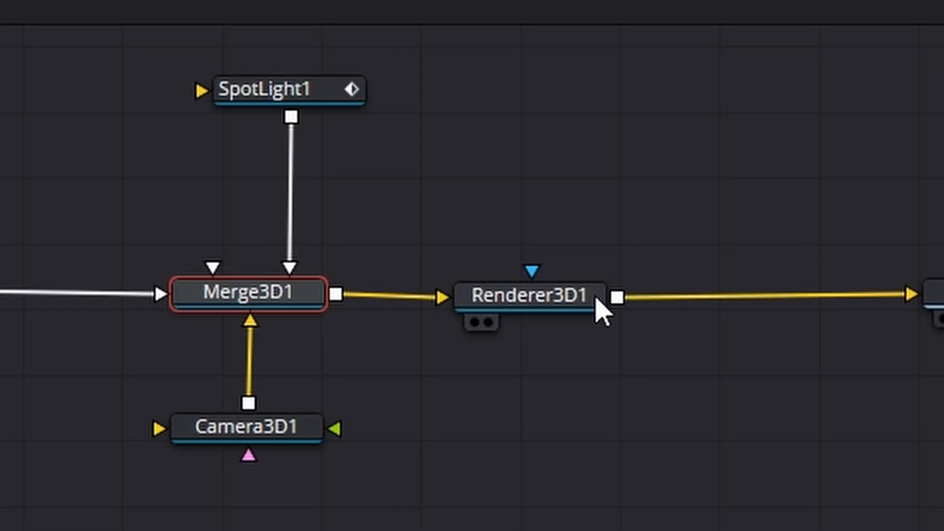
{"action": "left_click_drag", "start_coordinate": [601, 306], "coordinate": [616, 308]}
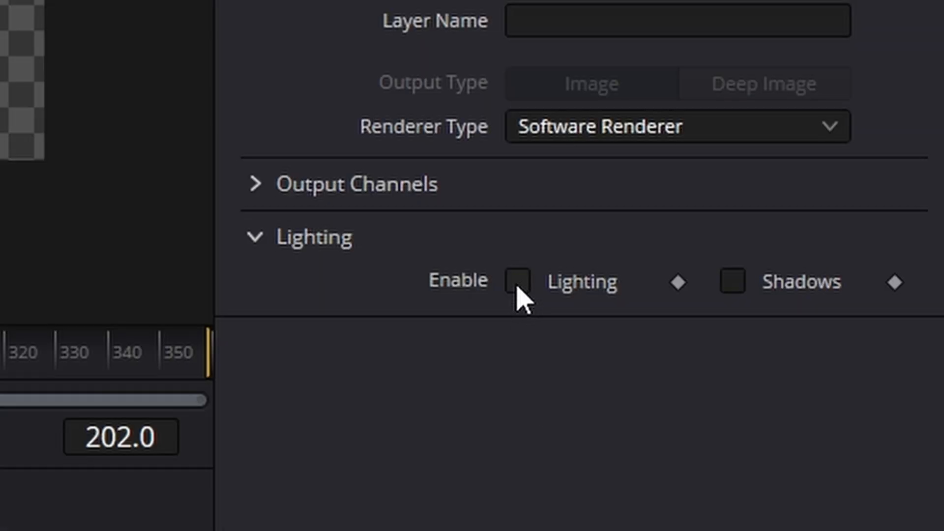
{"action": "left_click", "coordinate": [516, 289]}
{"action": "left_click", "coordinate": [733, 288]}
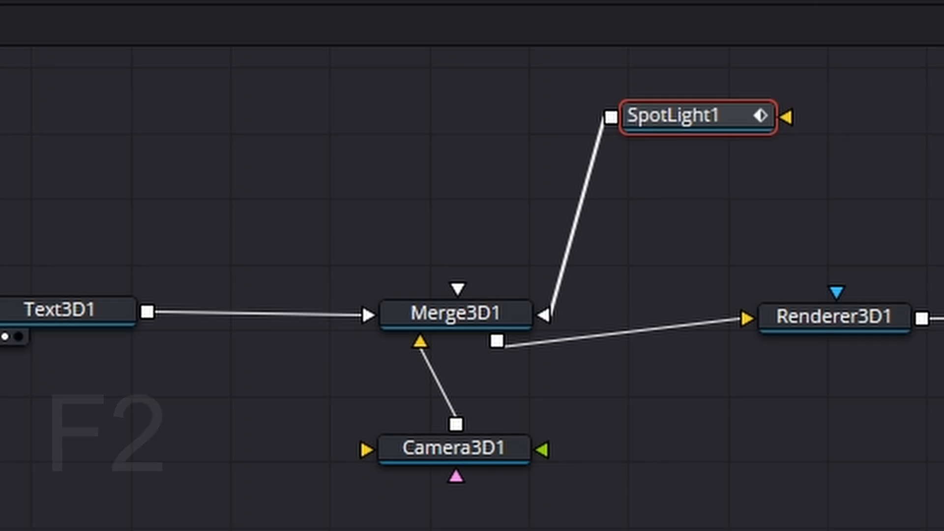
Step: Rename the SpotLight1 node as Top light
{"action": "mouse_move", "coordinate": [736, 120]}
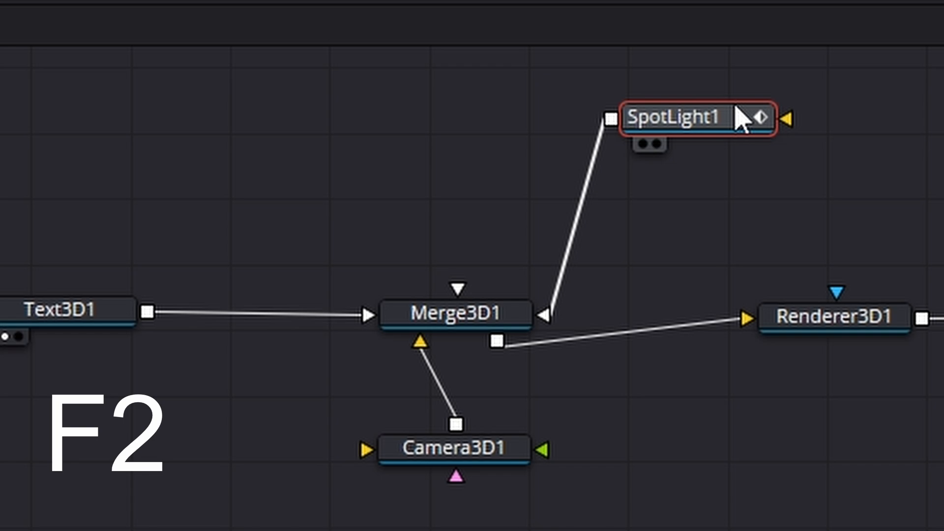
{"action": "key", "text": "F2"}
{"action": "key", "text": "BackSpace"}
{"action": "type", "text": "Top"}
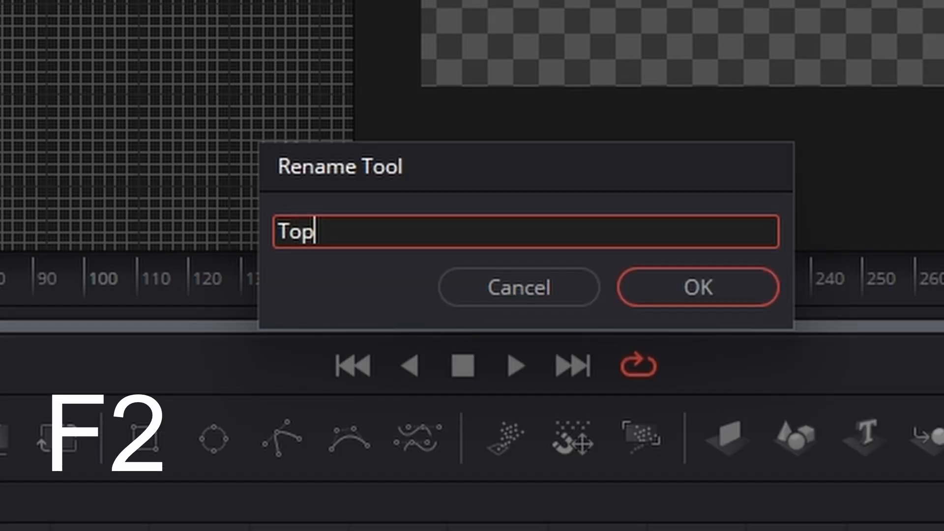
{"action": "type", "text": " light"}
{"action": "key", "text": "Return"}
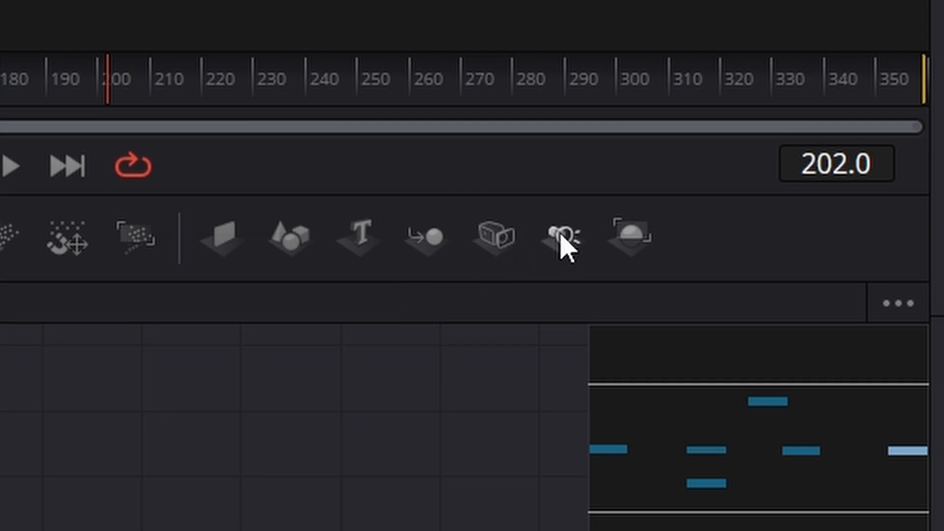
Step: Add a second spotlight, named Bottom LGHT, and connect it to Merge3D1
{"action": "left_click_drag", "start_coordinate": [561, 237], "coordinate": [348, 156]}
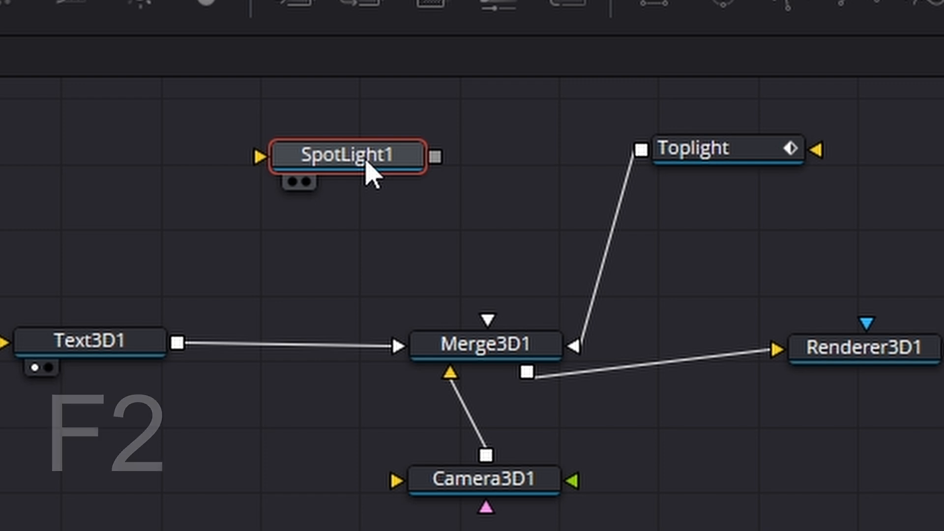
{"action": "key", "text": "F2"}
{"action": "key", "text": "BackSpace"}
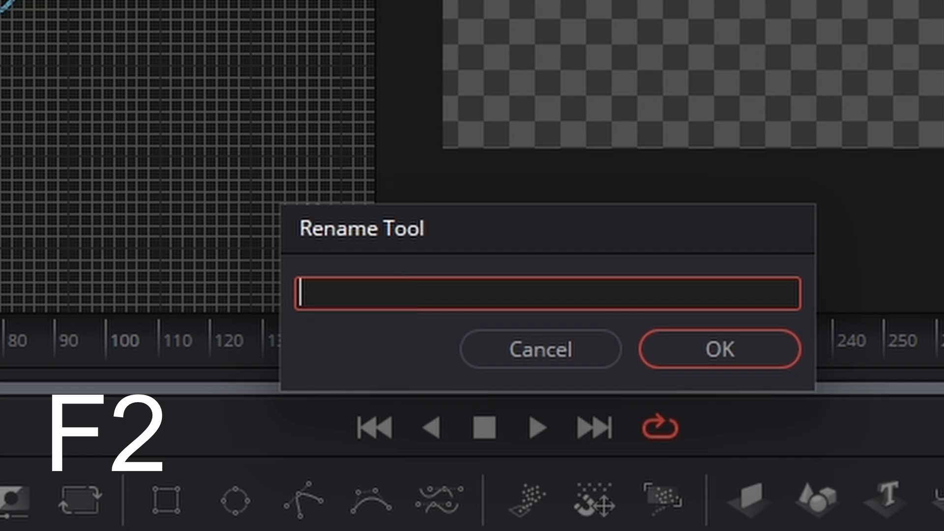
{"action": "type", "text": "Bottom LGHT"}
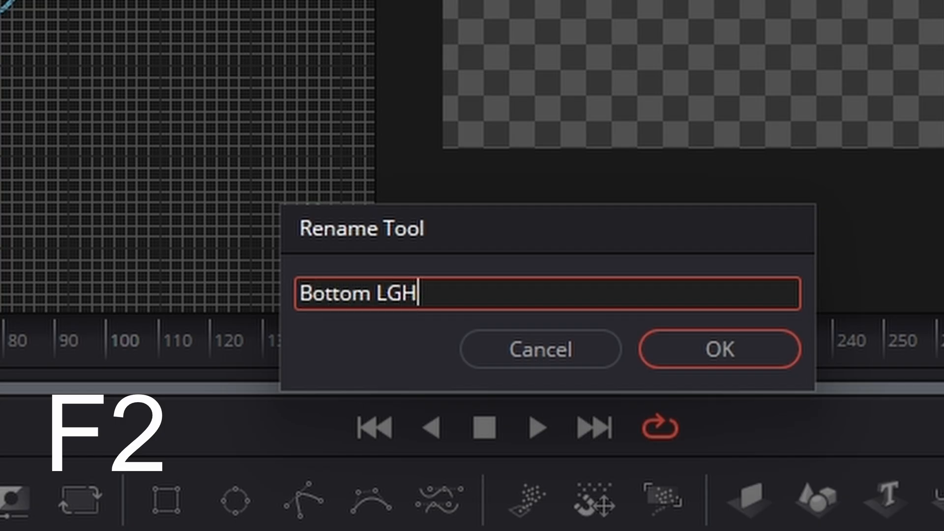
{"action": "key", "text": "Return"}
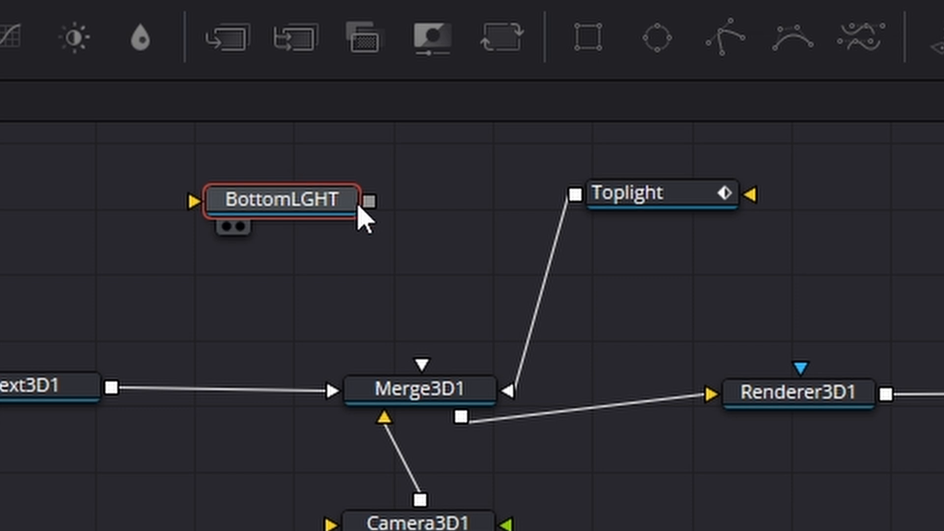
{"action": "left_click_drag", "start_coordinate": [369, 202], "coordinate": [462, 394]}
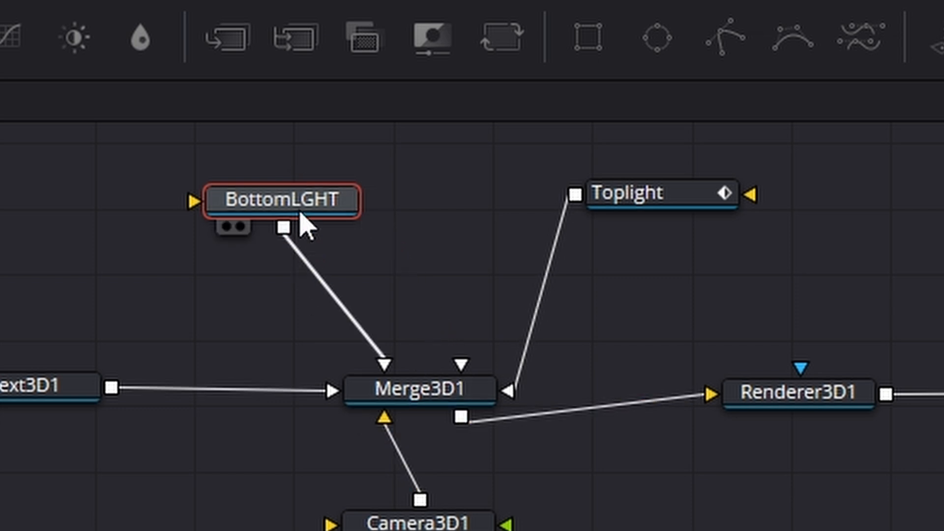
Step: Switch the 3D viewer to top and enable Use Target for the bottom light
{"action": "right_click", "coordinate": [340, 78]}
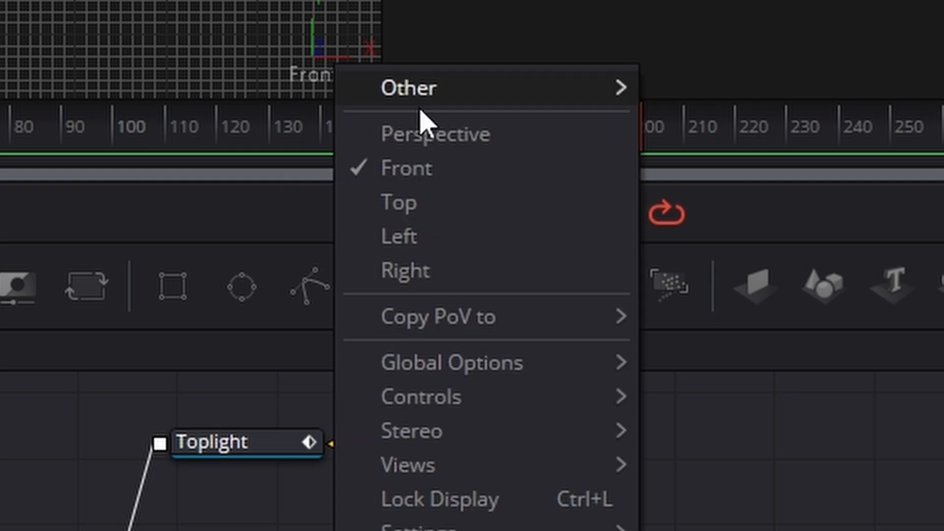
{"action": "left_click", "coordinate": [472, 203]}
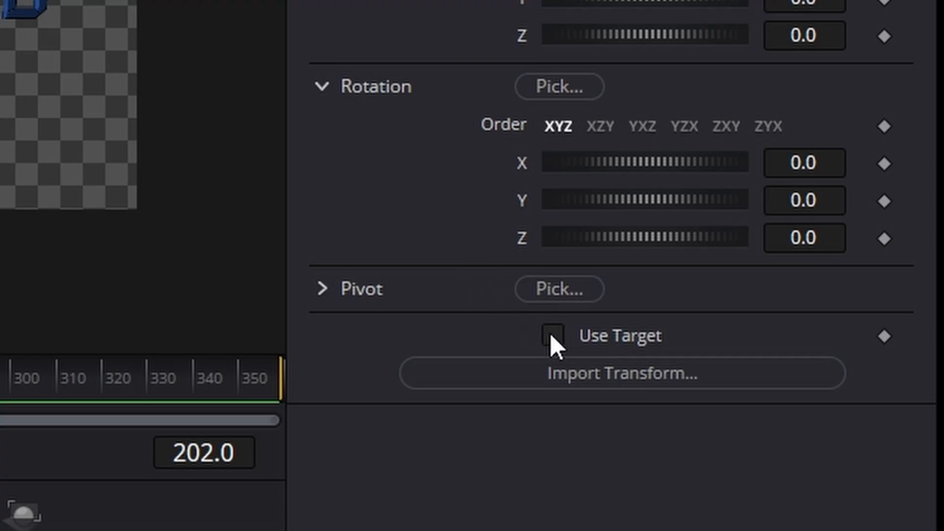
{"action": "left_click", "coordinate": [552, 335]}
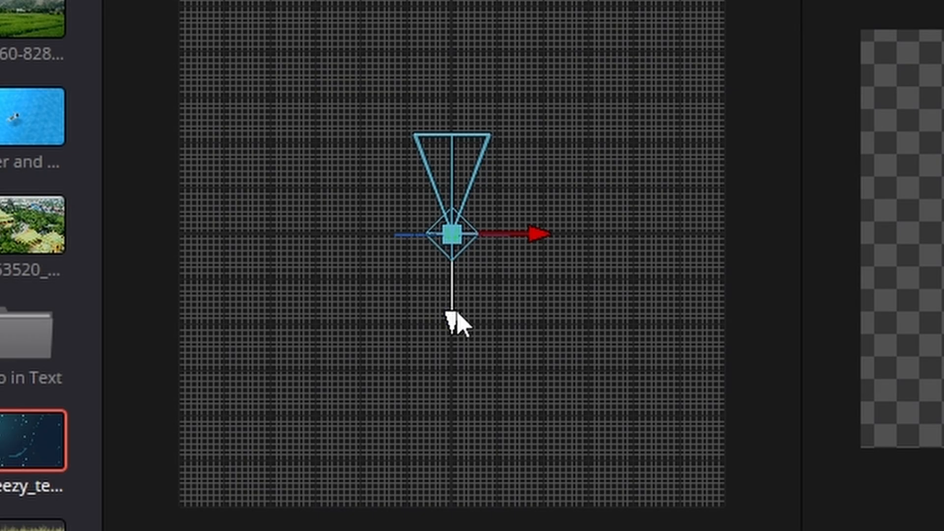
Step: Animate the bottom light from the front right of the text at the start to its front left at the later frame
{"action": "left_click_drag", "start_coordinate": [456, 313], "coordinate": [456, 415]}
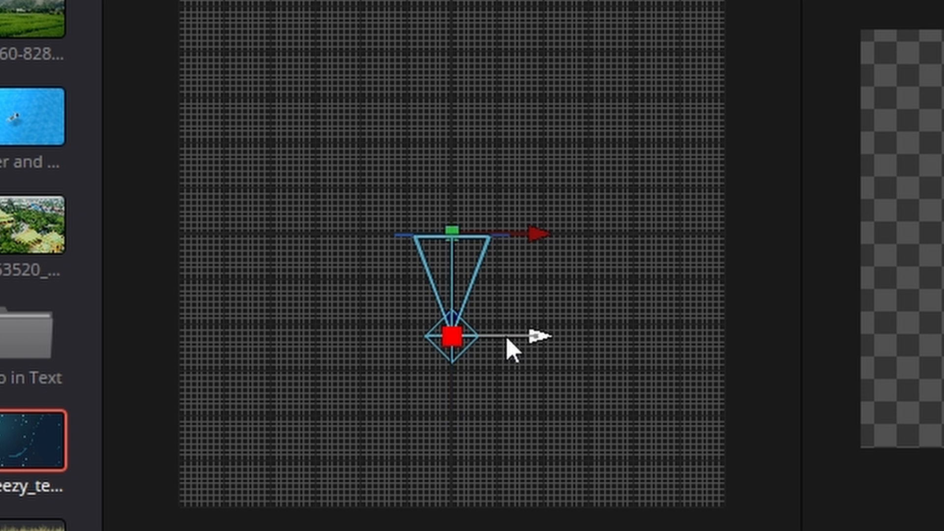
{"action": "left_click_drag", "start_coordinate": [508, 337], "coordinate": [669, 329]}
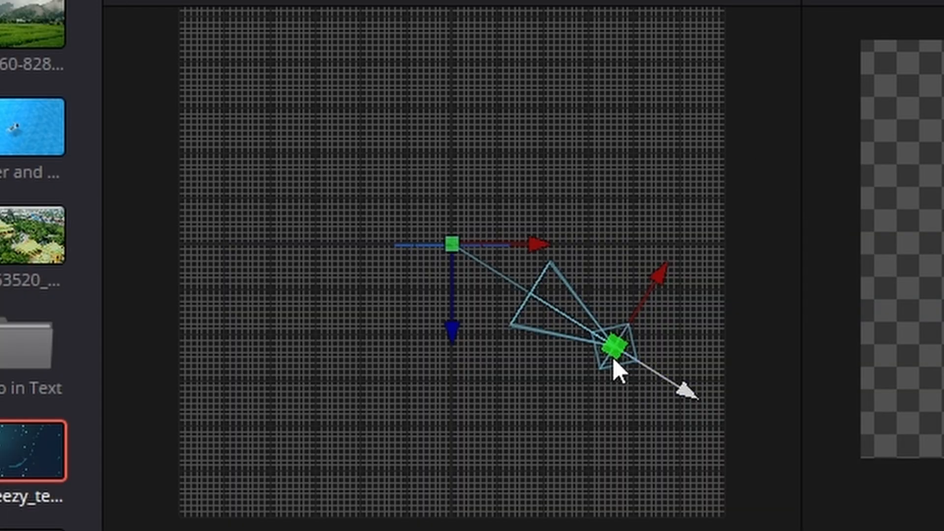
{"action": "left_click_drag", "start_coordinate": [614, 352], "coordinate": [266, 363]}
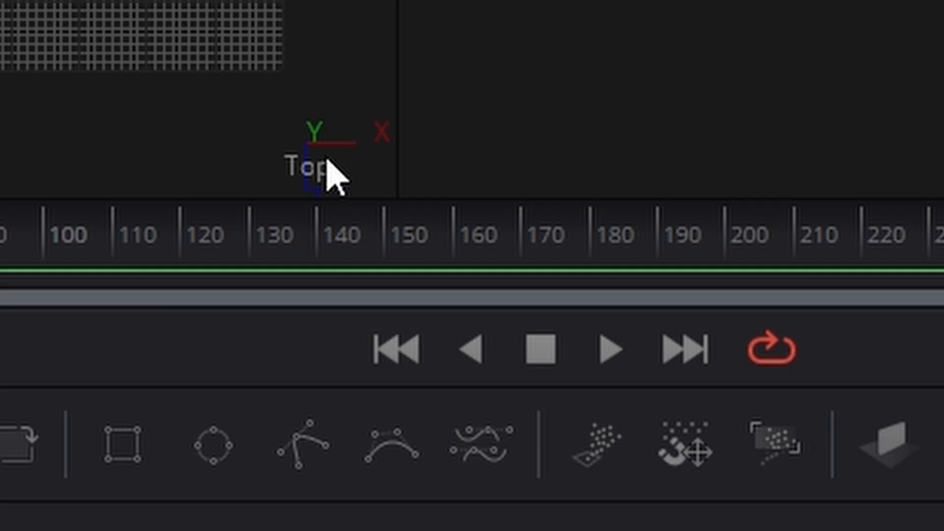
Step: Switch the 3D viewer to Front, lower the bottom light beneath the text at both keyframes, and preview its sweep
{"action": "right_click", "coordinate": [378, 239]}
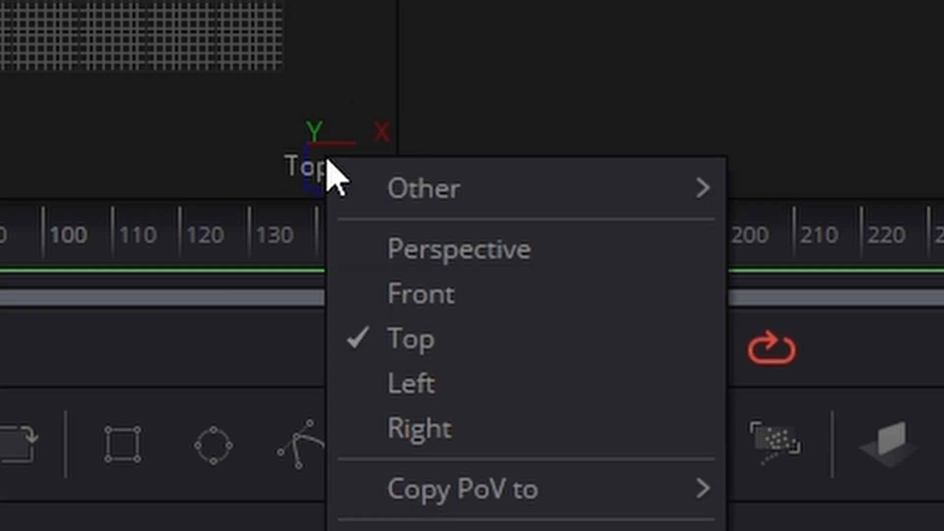
{"action": "left_click", "coordinate": [460, 294]}
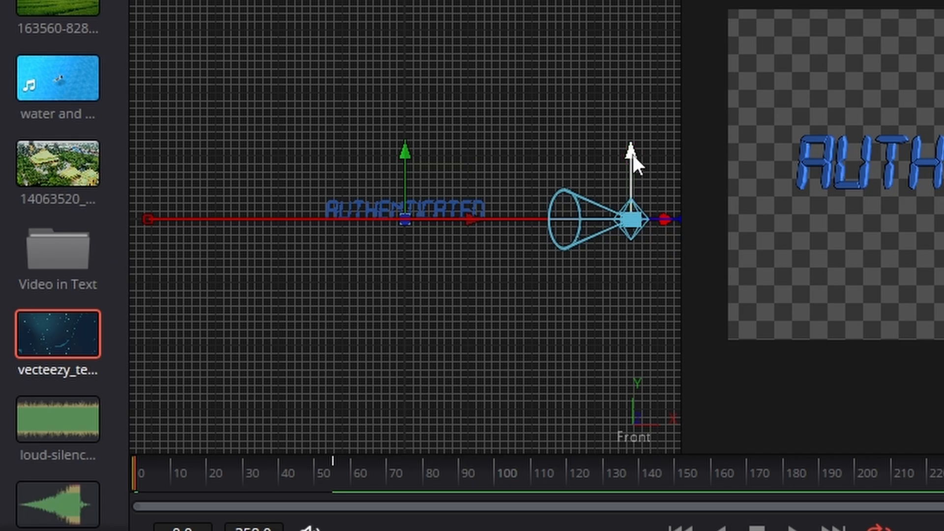
{"action": "left_click_drag", "start_coordinate": [633, 151], "coordinate": [626, 230]}
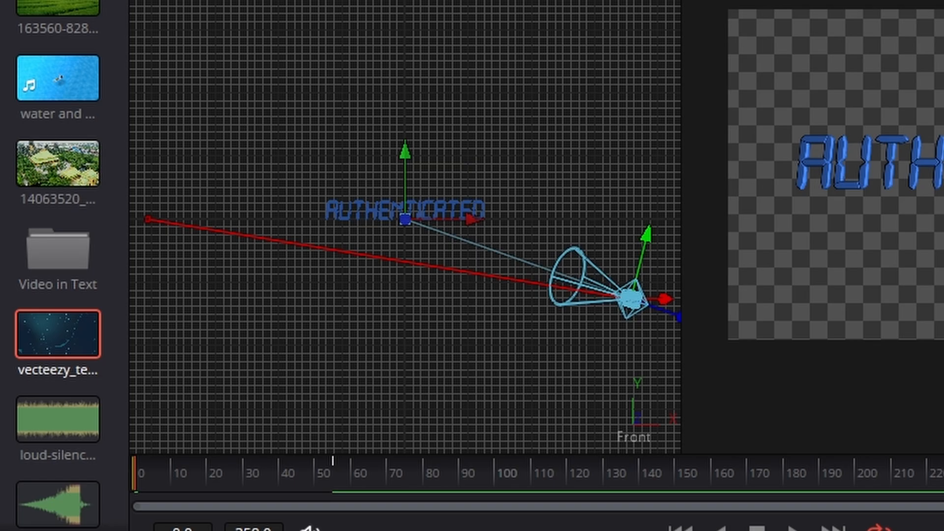
{"action": "key", "text": "alt+bracketright"}
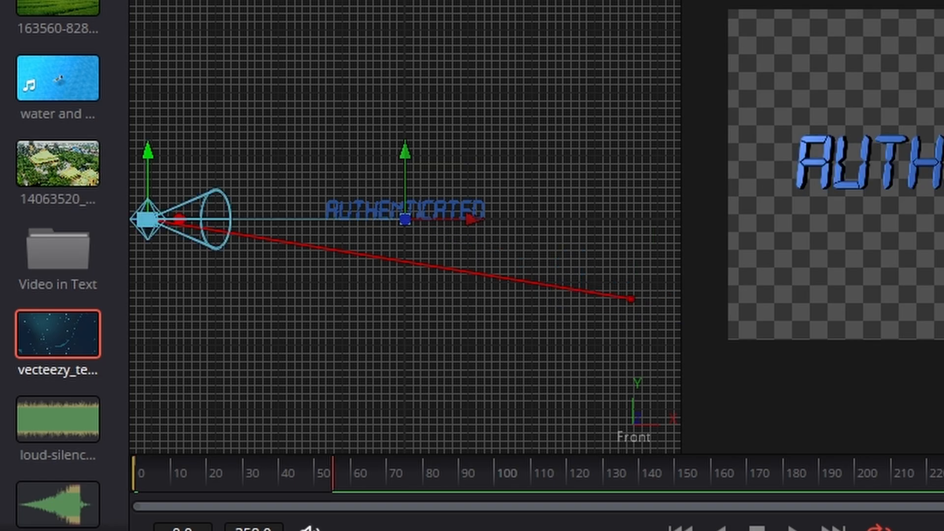
{"action": "left_click_drag", "start_coordinate": [157, 158], "coordinate": [152, 262]}
{"action": "left_click_drag", "start_coordinate": [333, 484], "coordinate": [248, 485]}
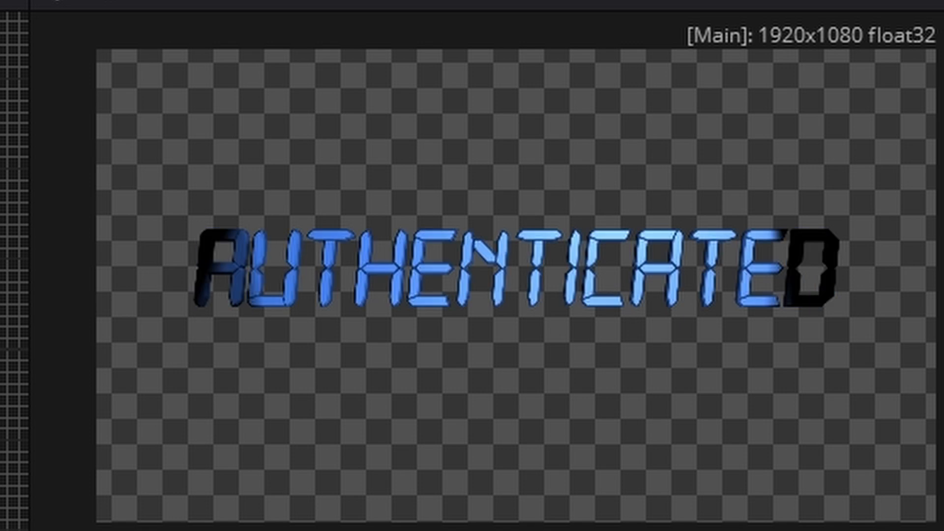
{"action": "left_click_drag", "start_coordinate": [165, 296], "coordinate": [80, 296]}
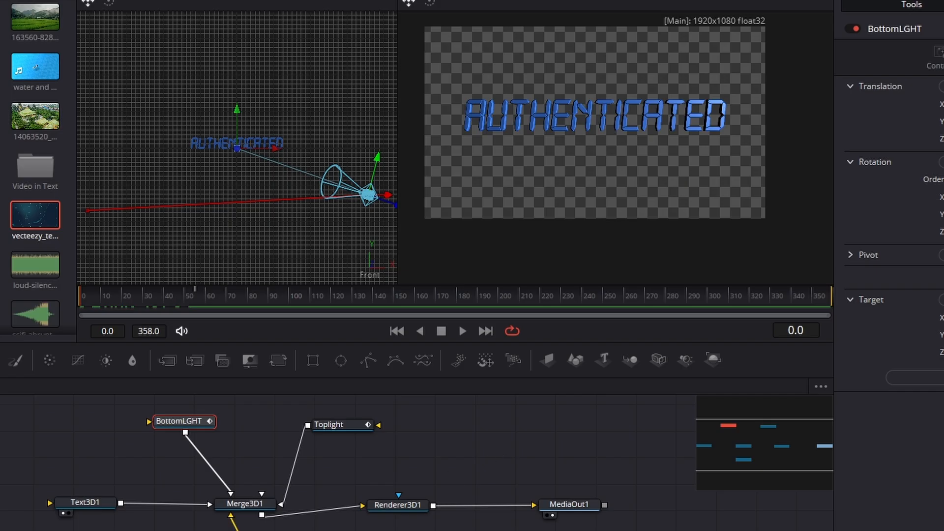
Step: Add a third Spot Light beside the camera node and connect it to Merge3D1
{"action": "left_click_drag", "start_coordinate": [245, 530], "coordinate": [229, 530]}
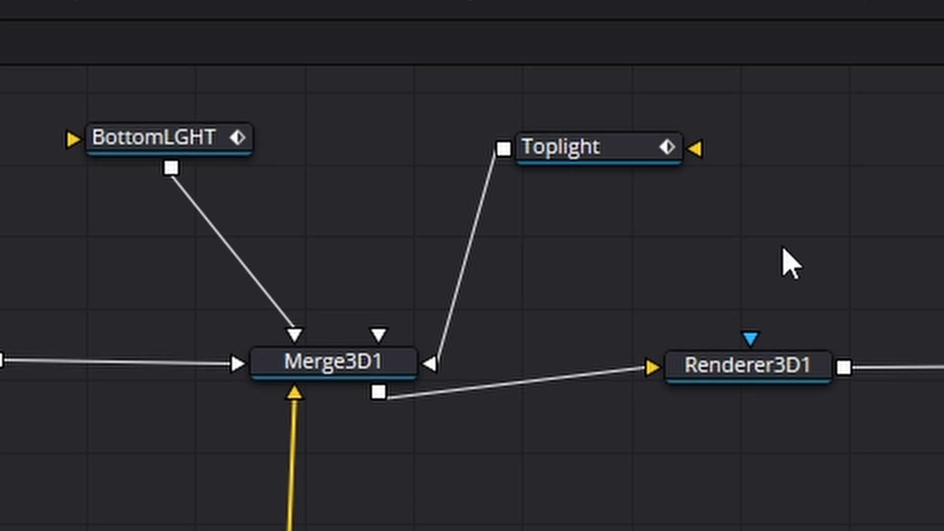
{"action": "left_click_drag", "start_coordinate": [605, 148], "coordinate": [605, 141]}
{"action": "left_click", "coordinate": [858, 196]}
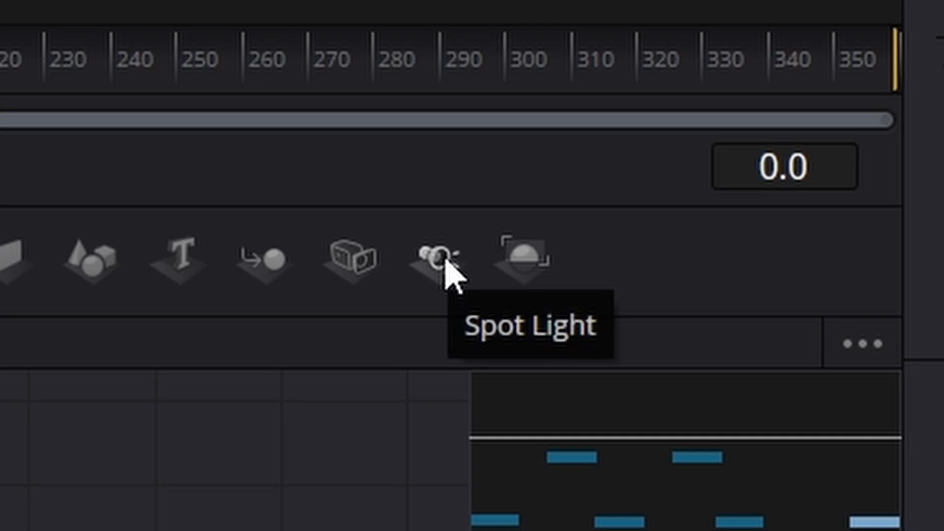
{"action": "left_click_drag", "start_coordinate": [688, 358], "coordinate": [346, 530]}
{"action": "left_click_drag", "start_coordinate": [479, 411], "coordinate": [480, 411]}
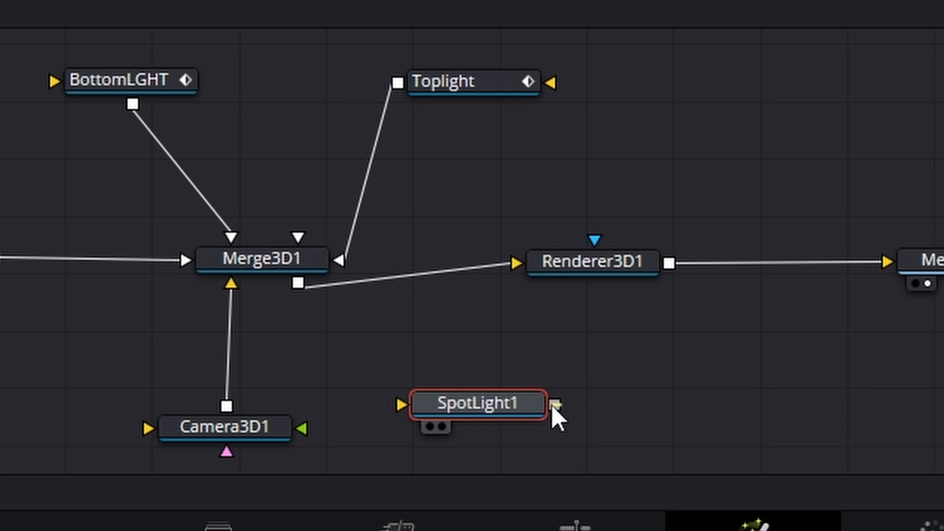
{"action": "left_click_drag", "start_coordinate": [552, 406], "coordinate": [273, 264]}
Step: Rename the SpotLight1 node as Rear
{"action": "left_click_drag", "start_coordinate": [476, 411], "coordinate": [497, 419]}
{"action": "key", "text": "F2"}
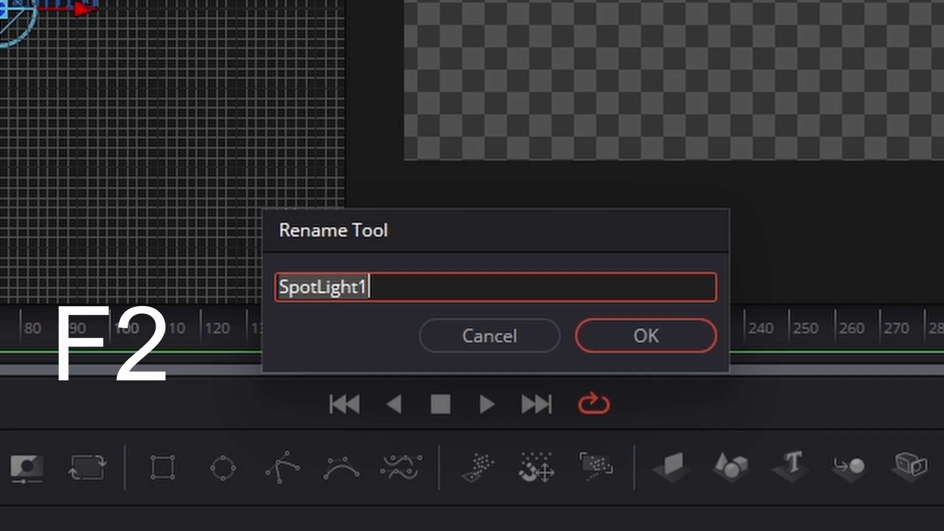
{"action": "key", "text": "BackSpace"}
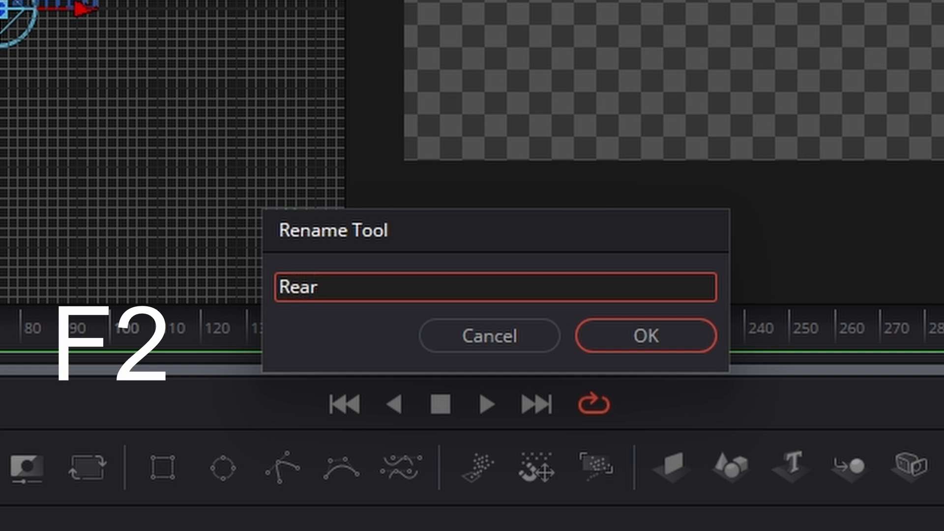
{"action": "key", "text": "Return"}
Step: Switch the 3D viewer to Top, enable Use Target for the rear light, and position it behind the text
{"action": "right_click", "coordinate": [303, 250]}
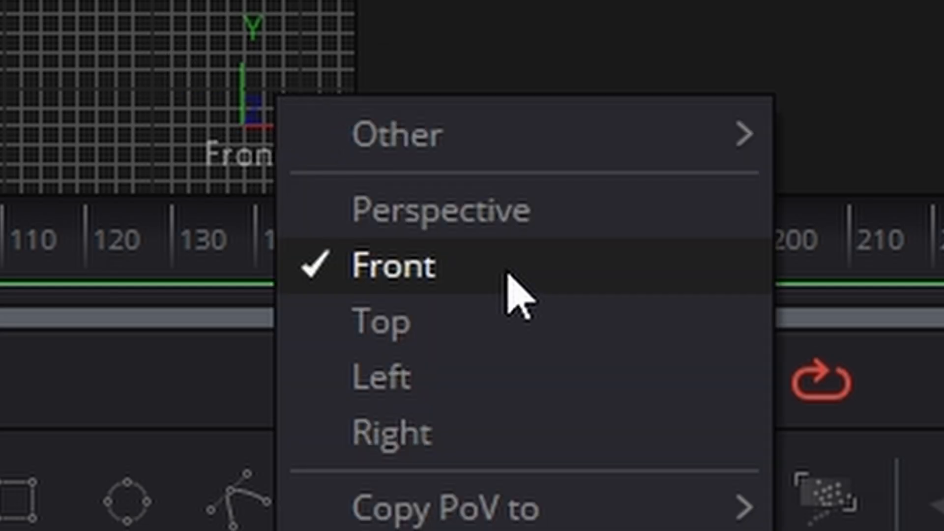
{"action": "left_click", "coordinate": [505, 315]}
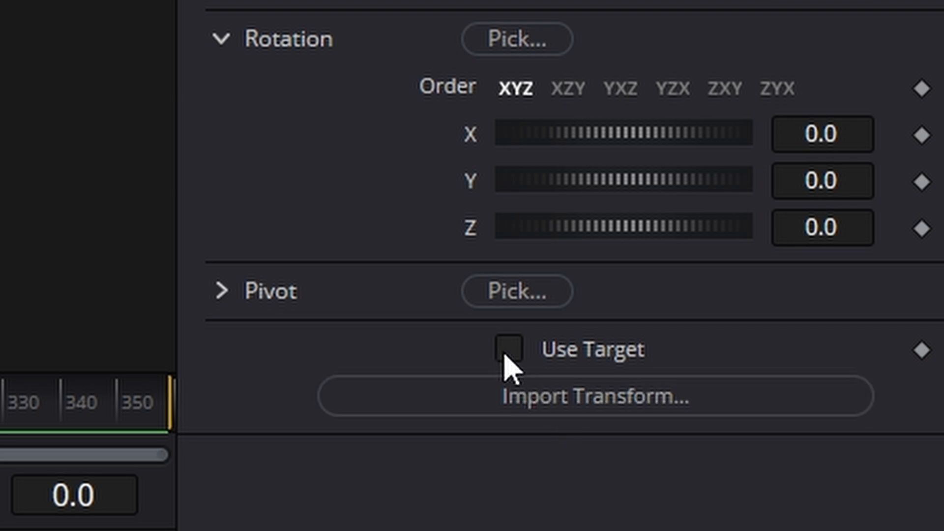
{"action": "left_click", "coordinate": [508, 349]}
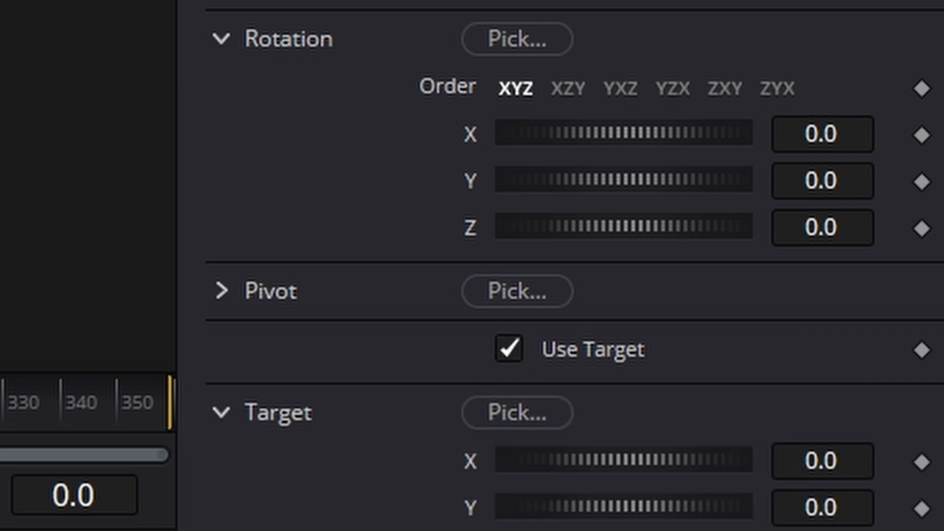
{"action": "left_click_drag", "start_coordinate": [387, 315], "coordinate": [423, 186]}
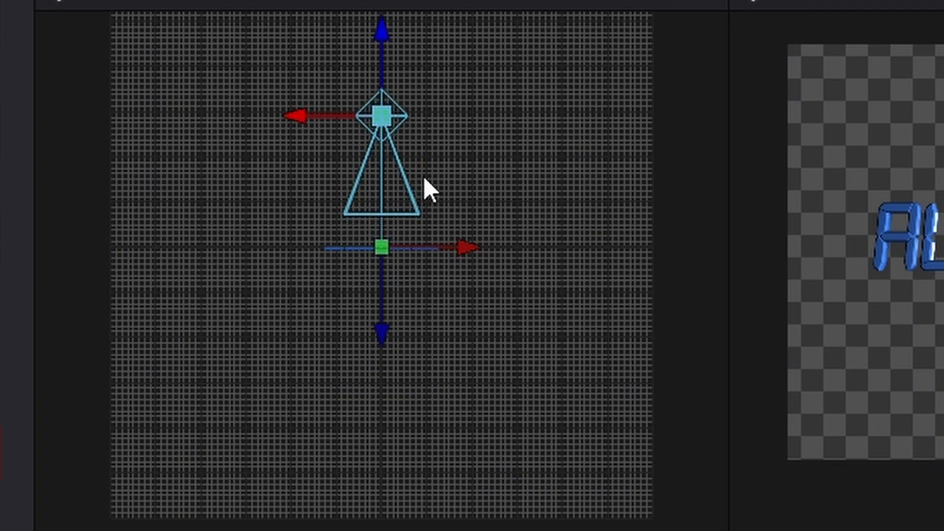
{"action": "left_click_drag", "start_coordinate": [333, 114], "coordinate": [565, 78]}
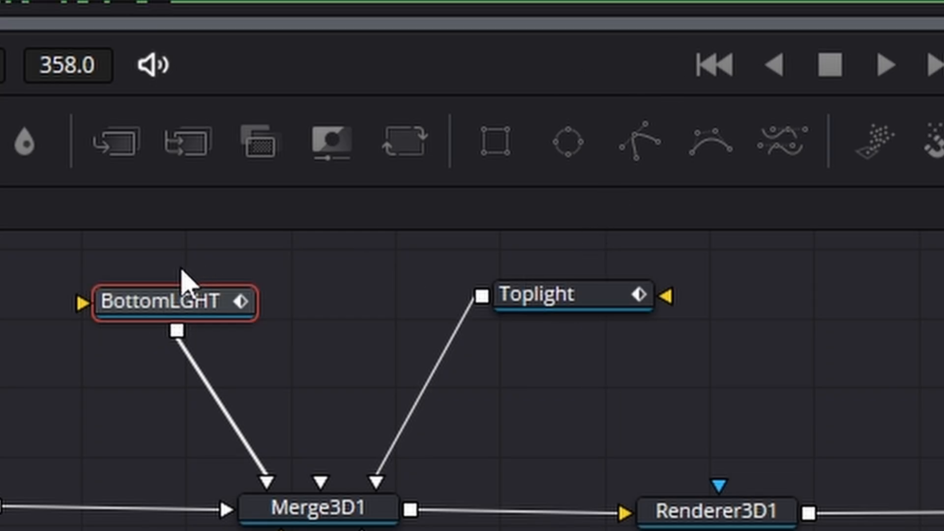
Step: Set the top light's decay type to Quadratic and its intensity to 25
{"action": "left_click", "coordinate": [575, 318]}
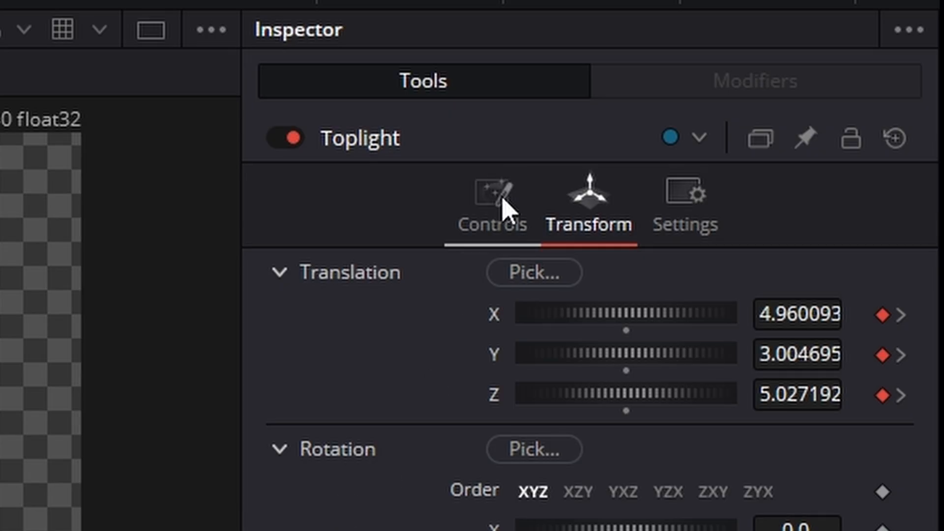
{"action": "left_click", "coordinate": [497, 203]}
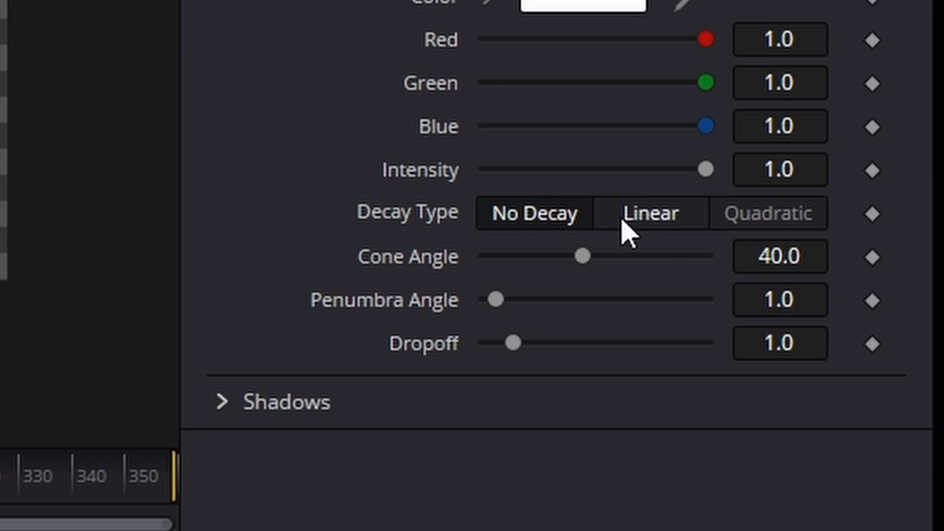
{"action": "left_click", "coordinate": [766, 219]}
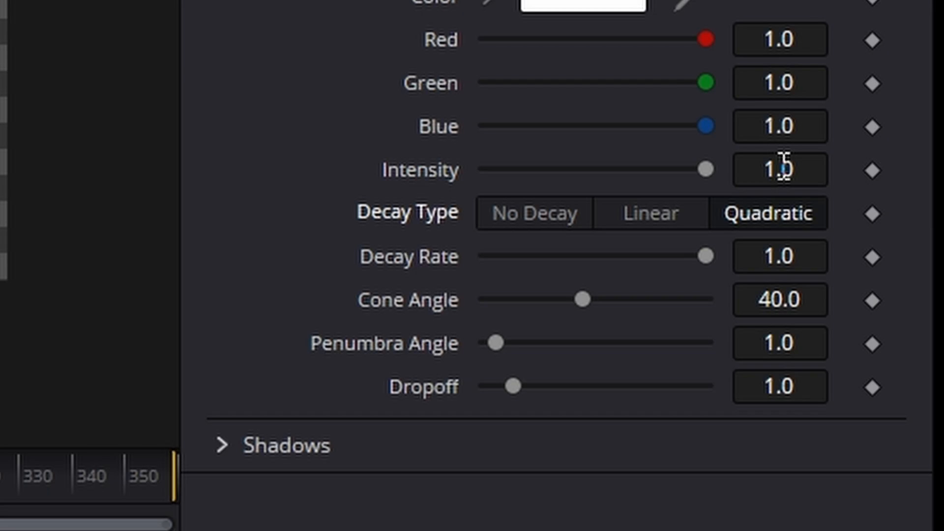
{"action": "left_click", "coordinate": [784, 164]}
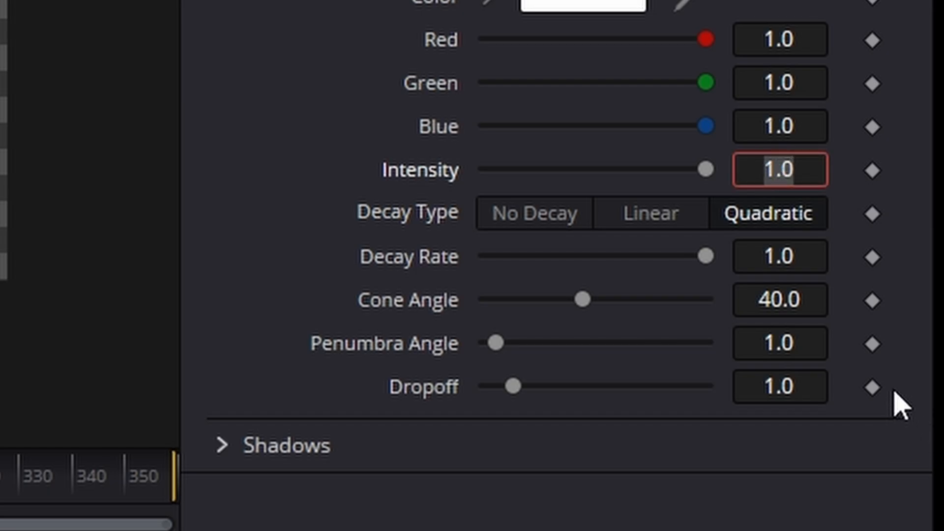
{"action": "type", "text": "25"}
{"action": "key", "text": "Tab"}
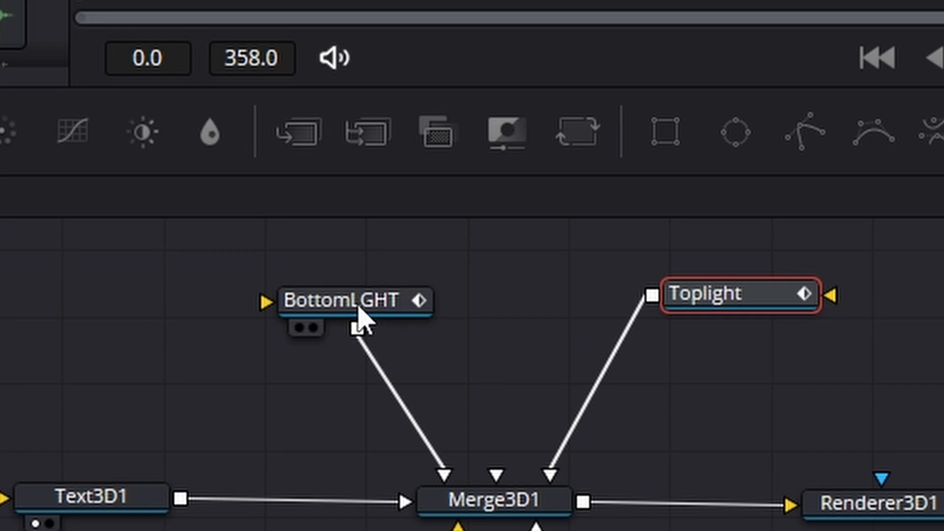
Step: Give the bottom light Quadratic decay, an intensity of 35 and a cone angle of about 71
{"action": "left_click_drag", "start_coordinate": [358, 305], "coordinate": [308, 302]}
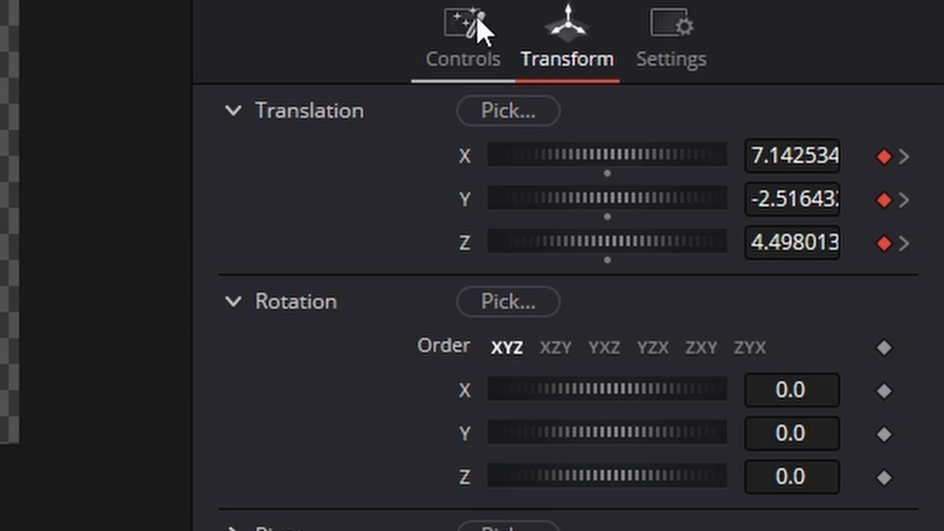
{"action": "left_click", "coordinate": [475, 25]}
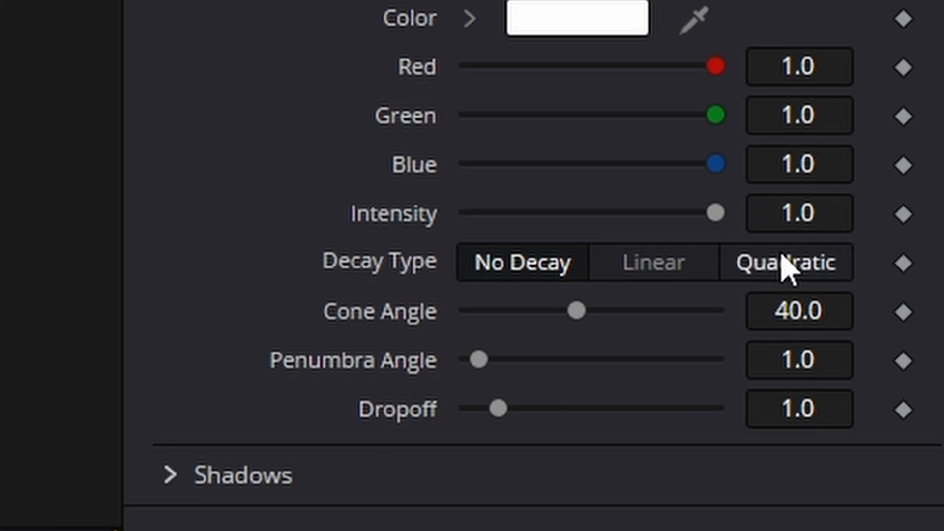
{"action": "left_click", "coordinate": [779, 375]}
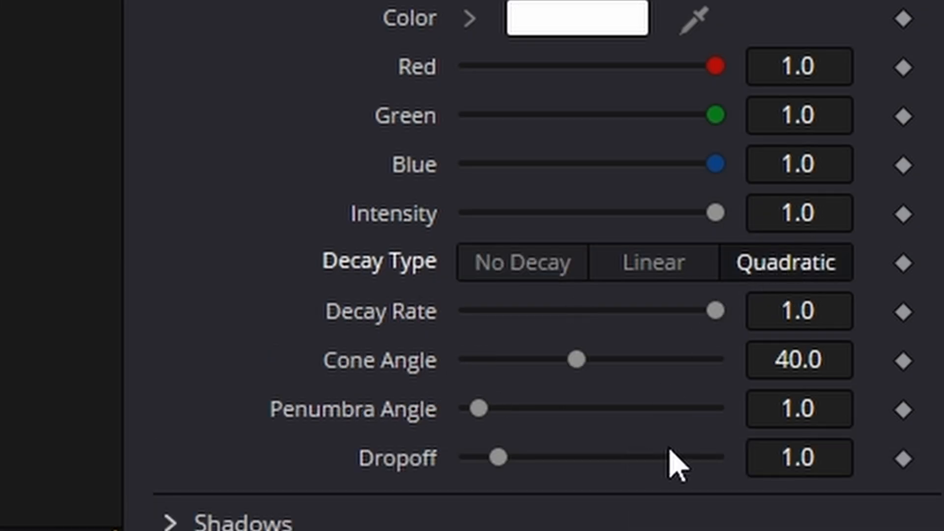
{"action": "left_click", "coordinate": [798, 209]}
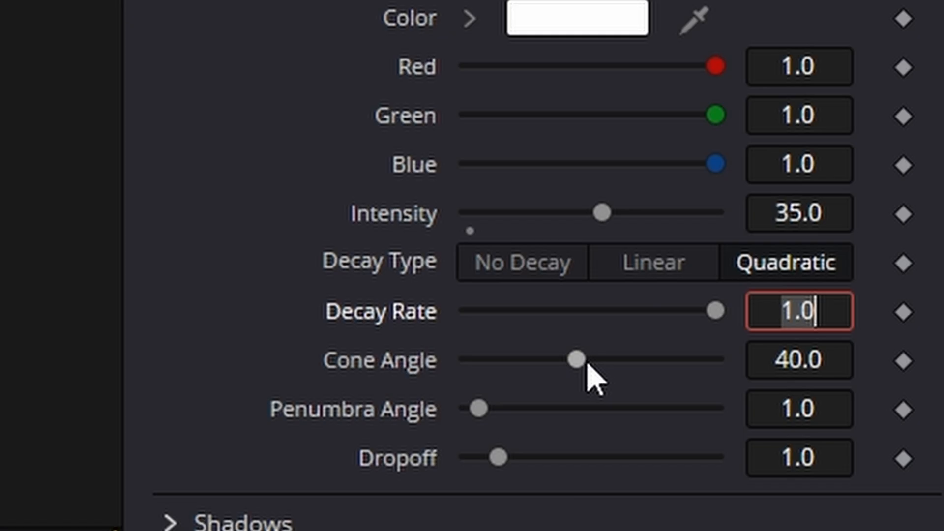
{"action": "left_click_drag", "start_coordinate": [584, 361], "coordinate": [621, 362]}
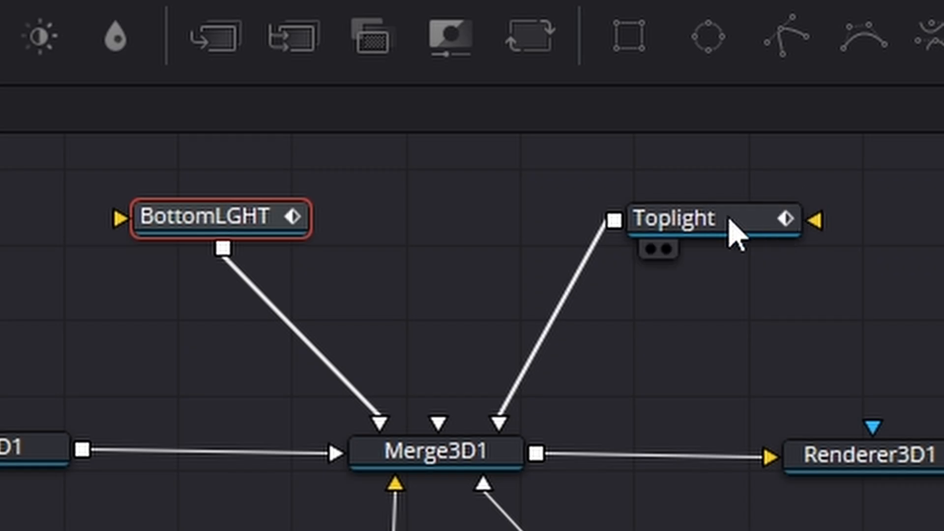
Step: Widen the top light's cone angle to about 71.6
{"action": "left_click", "coordinate": [738, 229]}
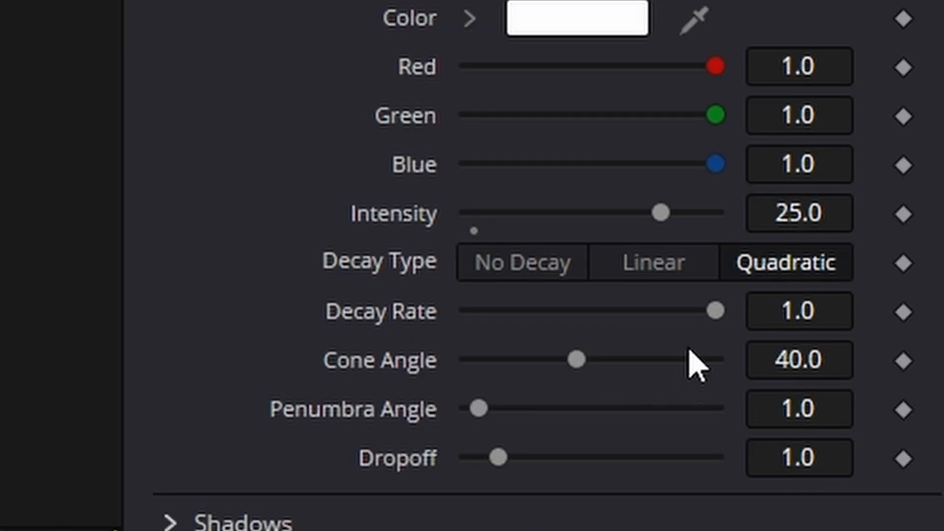
{"action": "left_click_drag", "start_coordinate": [575, 360], "coordinate": [595, 360]}
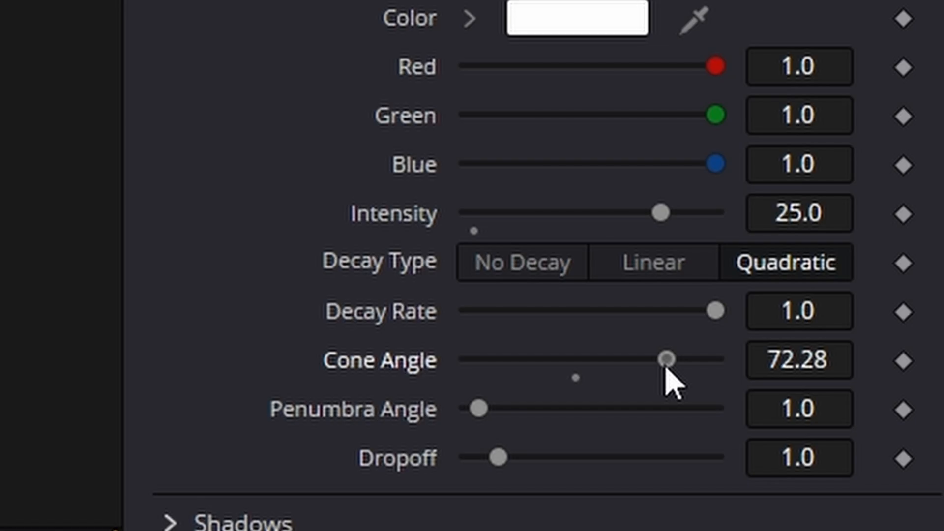
{"action": "left_click_drag", "start_coordinate": [667, 369], "coordinate": [665, 370]}
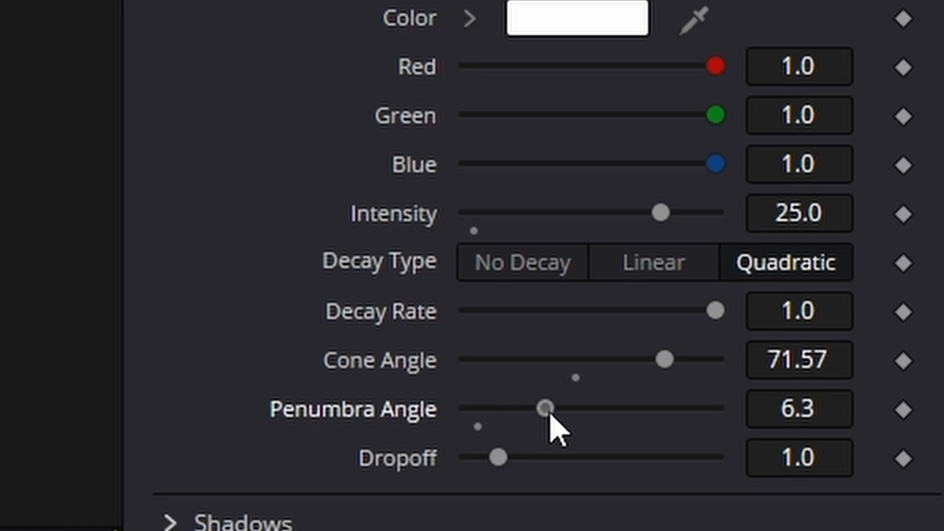
Step: Increase the penumbra angle of both the top light and the bottom light to soften their edges
{"action": "left_click_drag", "start_coordinate": [550, 411], "coordinate": [539, 413]}
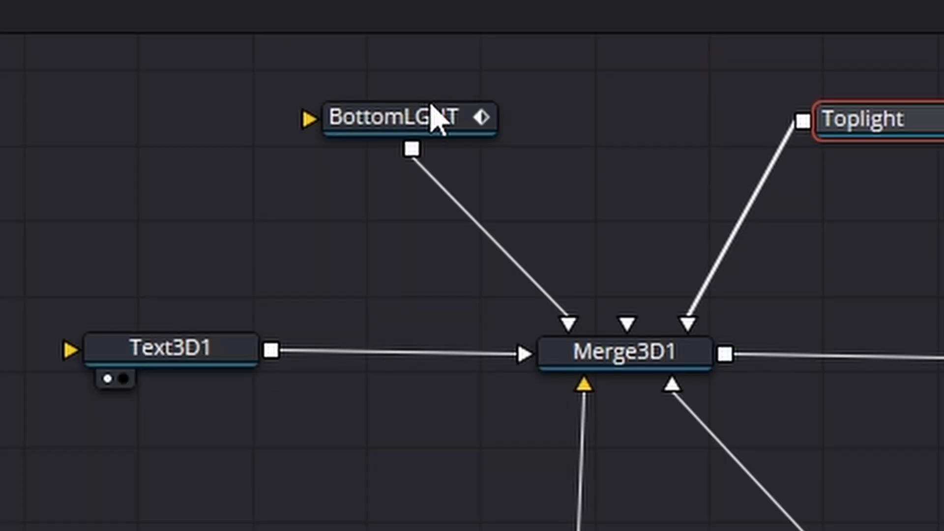
{"action": "left_click", "coordinate": [435, 118]}
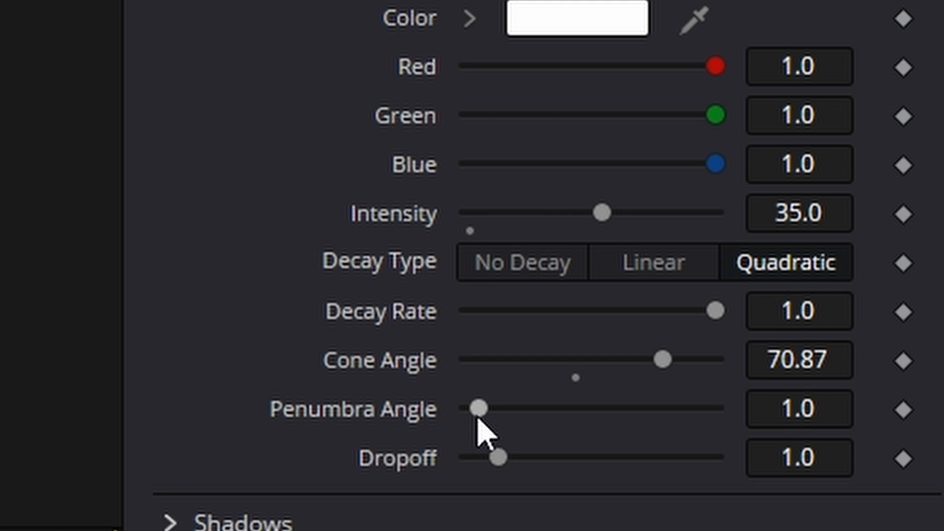
{"action": "left_click_drag", "start_coordinate": [477, 415], "coordinate": [538, 422]}
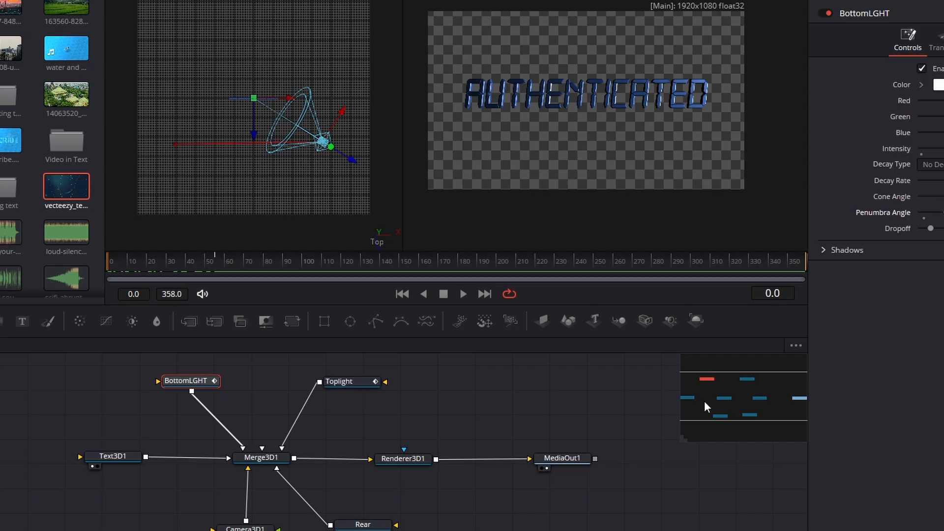
Step: Merge the vecteezy clip into the connection between Renderer3D1 and MediaOut1, and place its MediaIn1 node above Merge1
{"action": "left_click_drag", "start_coordinate": [727, 408], "coordinate": [747, 407]}
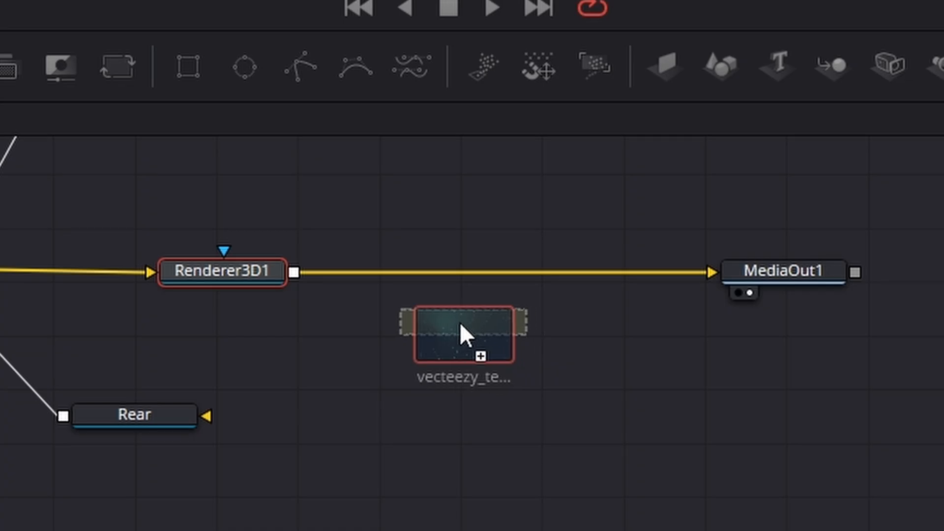
{"action": "left_click_drag", "start_coordinate": [460, 323], "coordinate": [459, 274]}
{"action": "left_click_drag", "start_coordinate": [754, 271], "coordinate": [767, 275]}
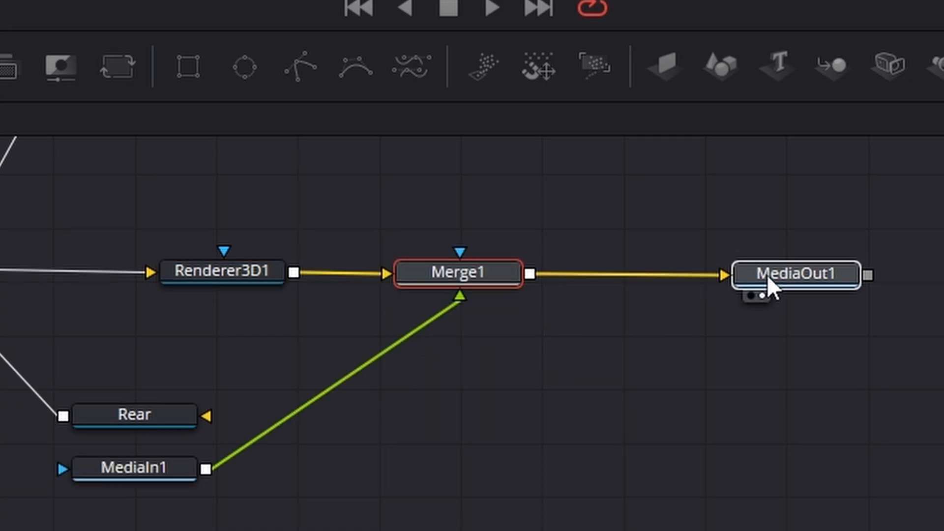
{"action": "left_click_drag", "start_coordinate": [143, 486], "coordinate": [474, 137]}
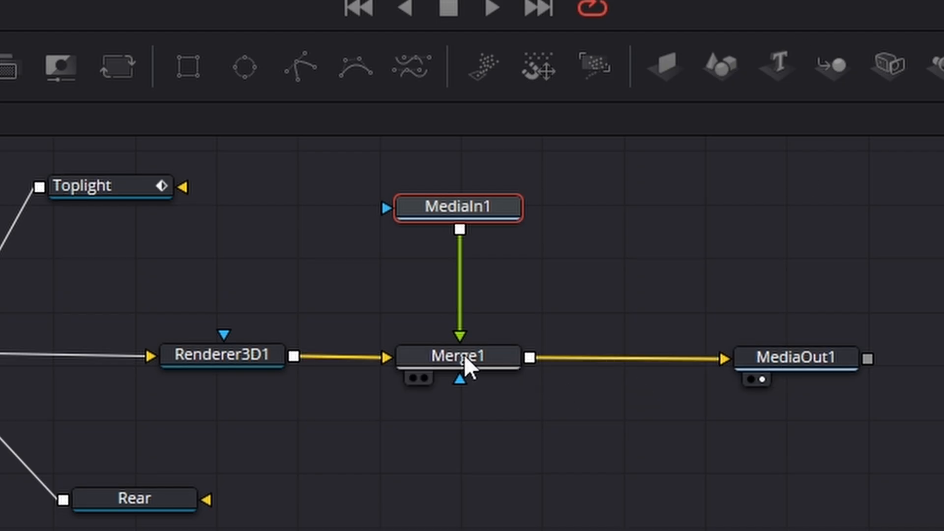
Step: Swap the inputs of Merge1 so the clip becomes the background, and switch to the Edit page
{"action": "right_click", "coordinate": [465, 355]}
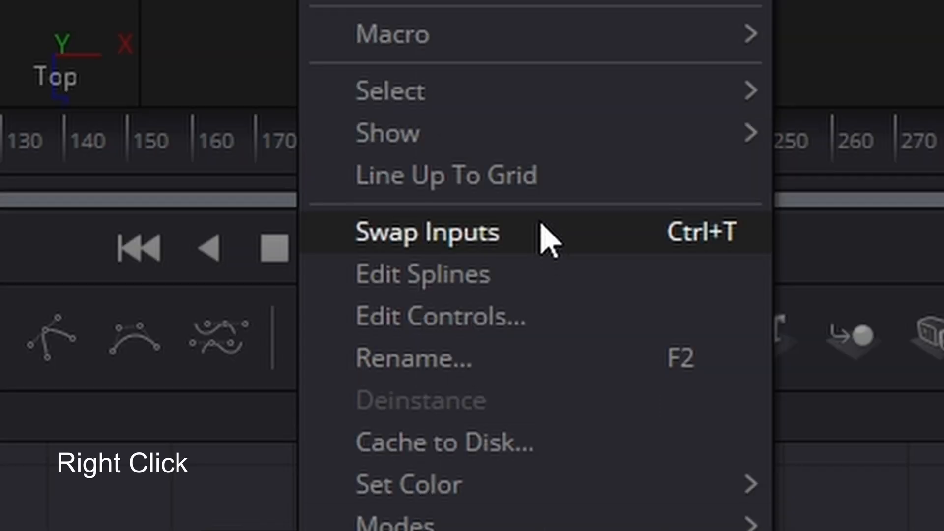
{"action": "left_click", "coordinate": [541, 233]}
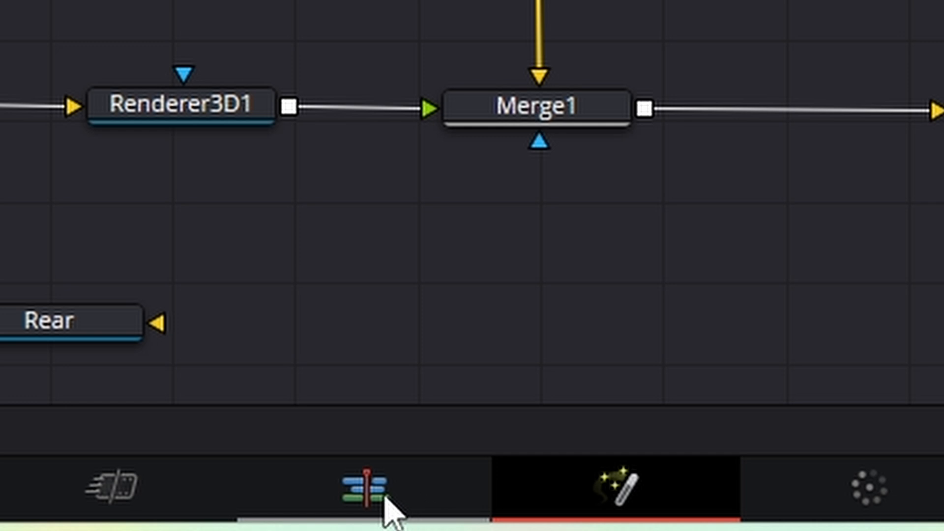
{"action": "left_click", "coordinate": [381, 497]}
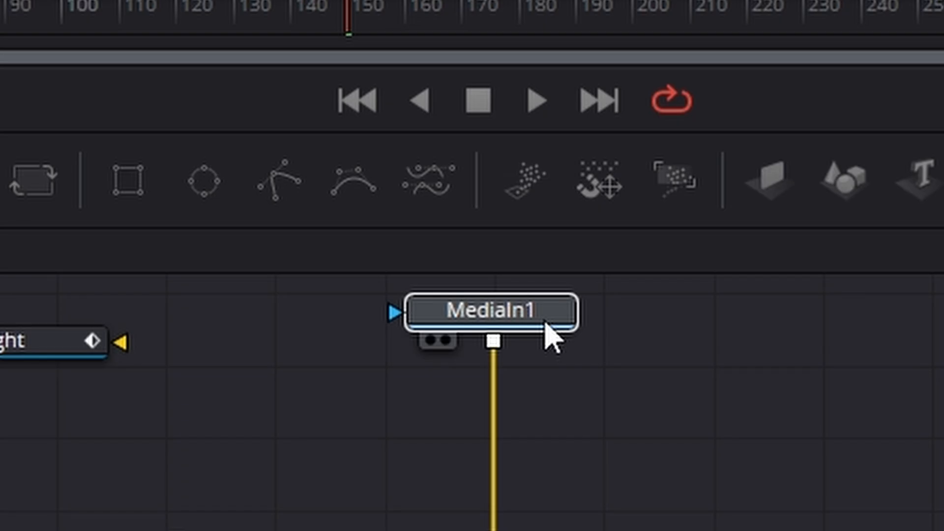
Step: Rename the MediaIn1 node as BG Vector and keep it placed above Merge1
{"action": "left_click", "coordinate": [545, 324]}
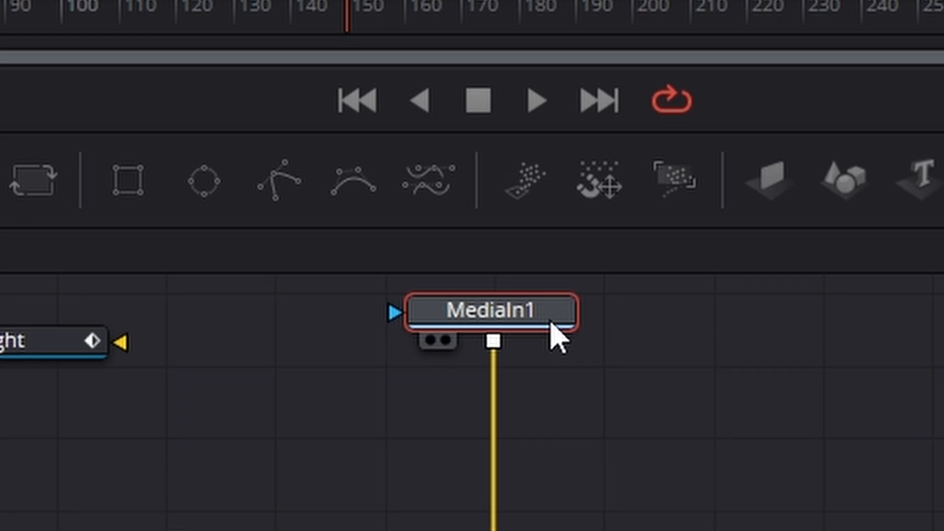
{"action": "mouse_move", "coordinate": [553, 326]}
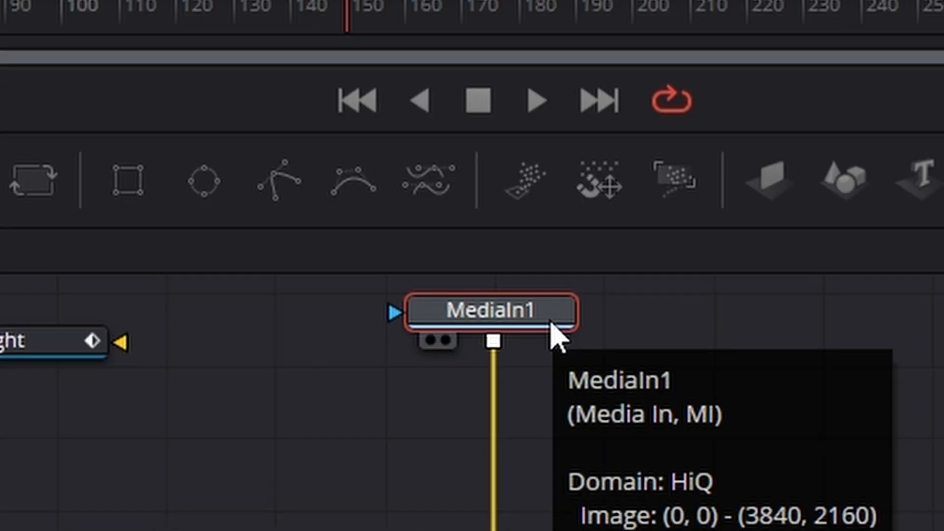
{"action": "left_click_drag", "start_coordinate": [550, 321], "coordinate": [554, 389]}
{"action": "key", "text": "F2"}
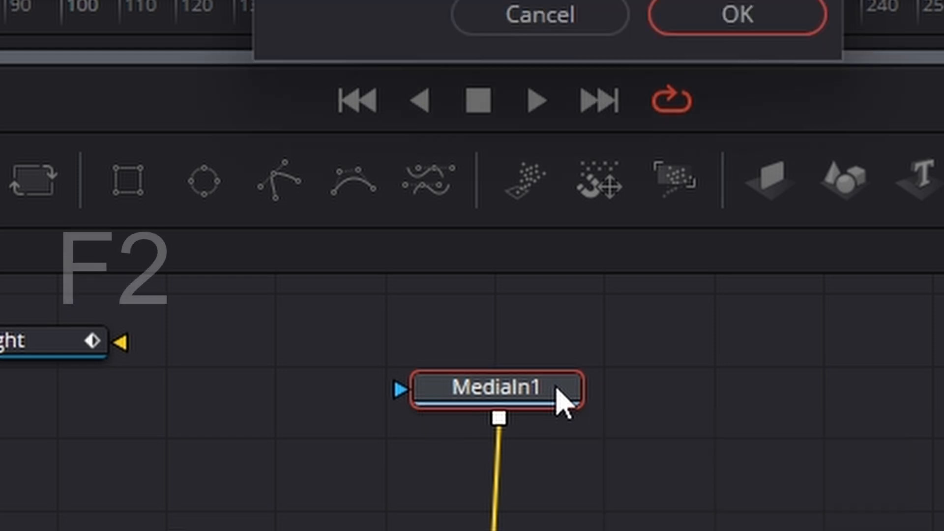
{"action": "key", "text": "BackSpace"}
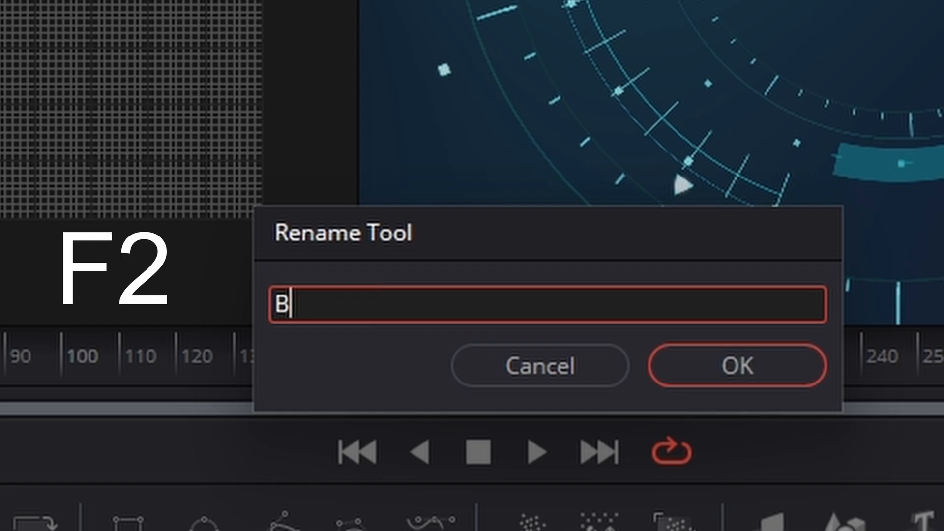
{"action": "type", "text": "BG Vect"}
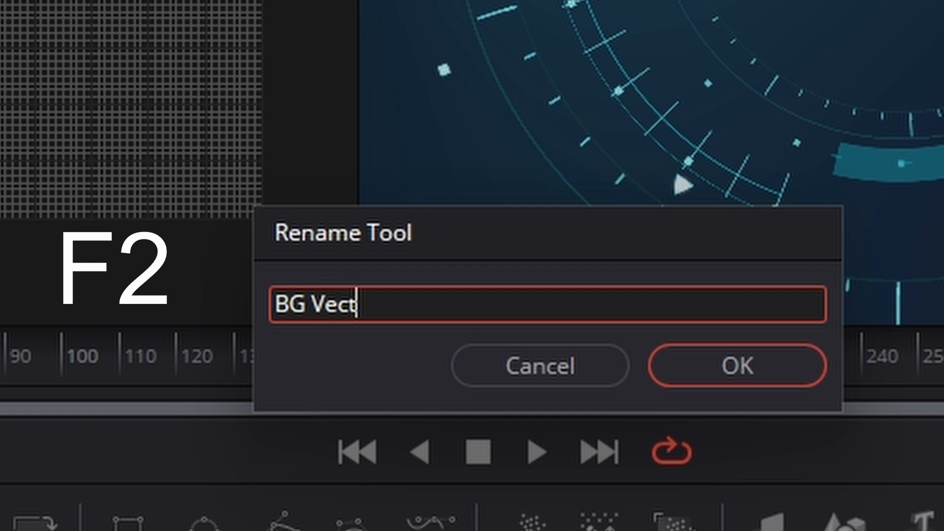
{"action": "type", "text": "or"}
{"action": "key", "text": "Return"}
{"action": "left_click_drag", "start_coordinate": [558, 263], "coordinate": [557, 206]}
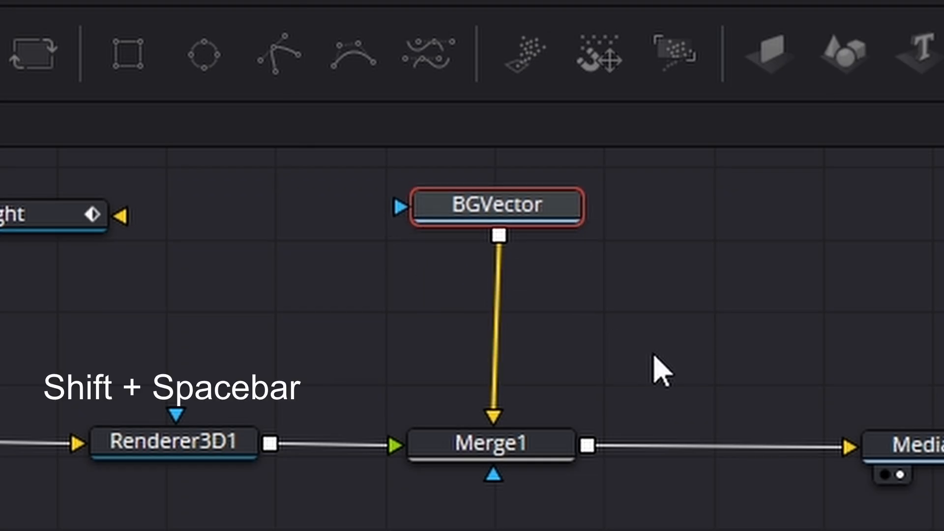
Step: Add a Resize node between BGVector and Merge1
{"action": "key", "text": "shift+space"}
{"action": "key", "text": "BackSpace"}
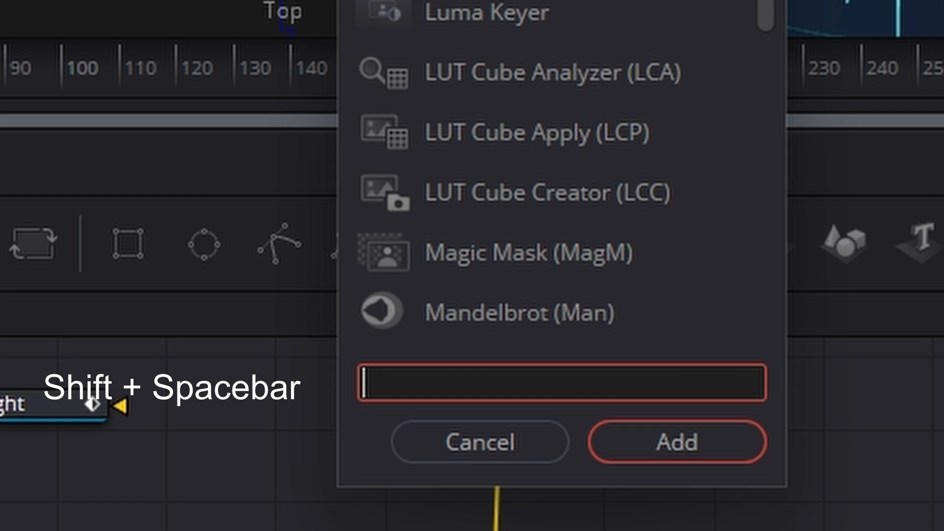
{"action": "type", "text": "res"}
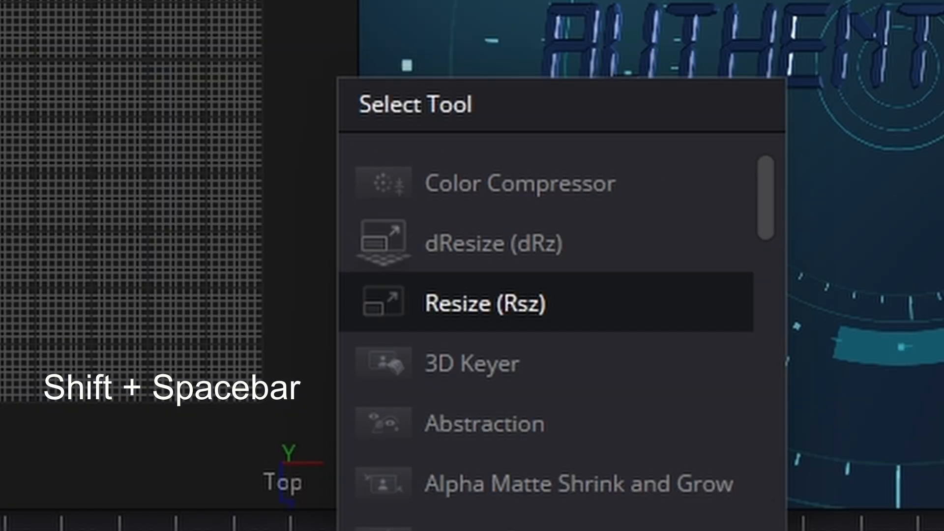
{"action": "key", "text": "Return"}
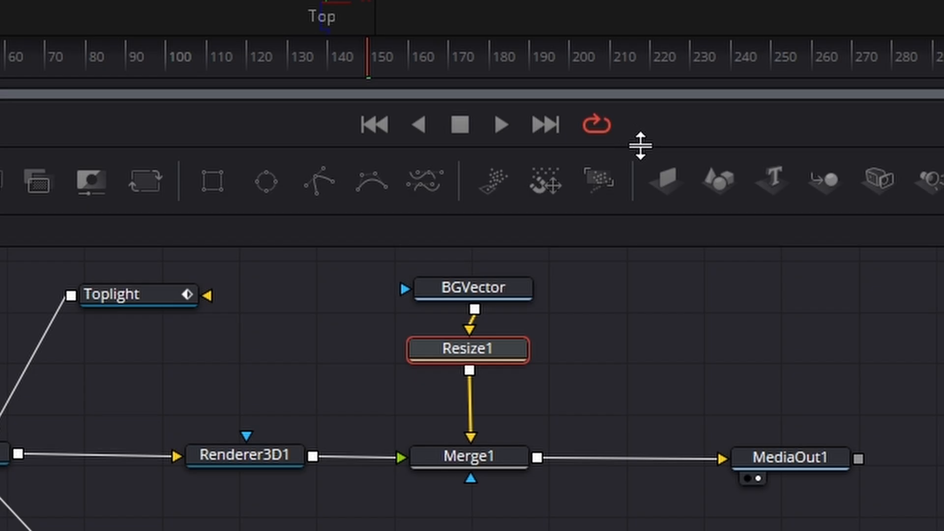
{"action": "left_click_drag", "start_coordinate": [3, 181], "coordinate": [885, 527]}
{"action": "left_click_drag", "start_coordinate": [790, 383], "coordinate": [787, 423]}
{"action": "left_click", "coordinate": [747, 216]}
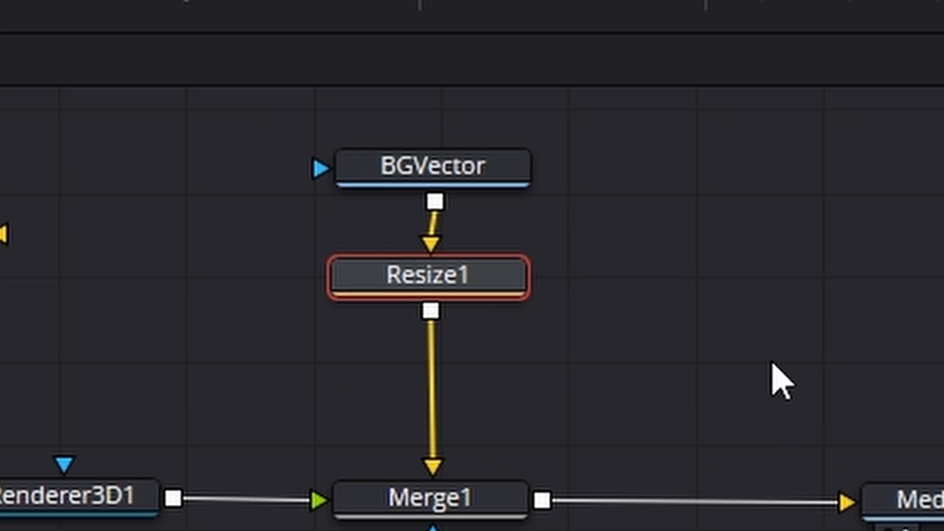
Step: Add a Blur node after Resize1 and adjust it to soften the background clip
{"action": "key", "text": "shift+space"}
{"action": "key", "text": "BackSpace"}
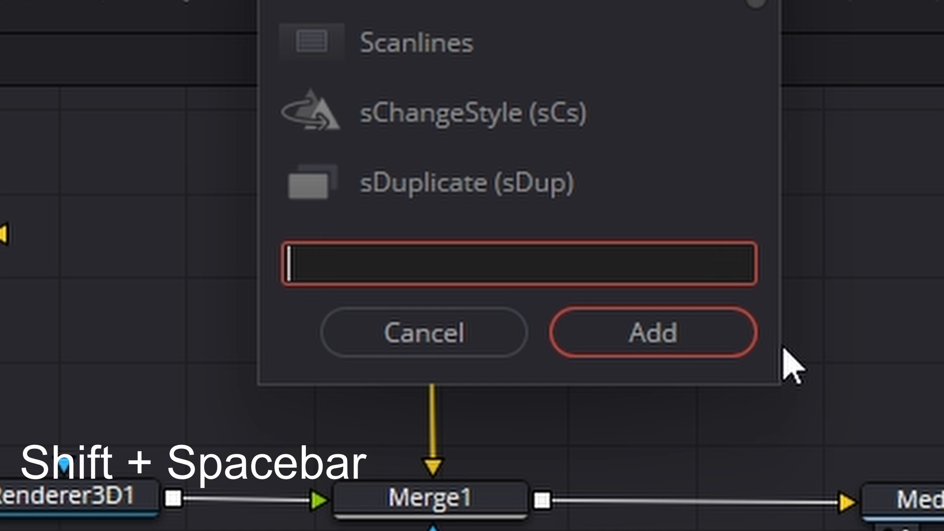
{"action": "type", "text": "blur"}
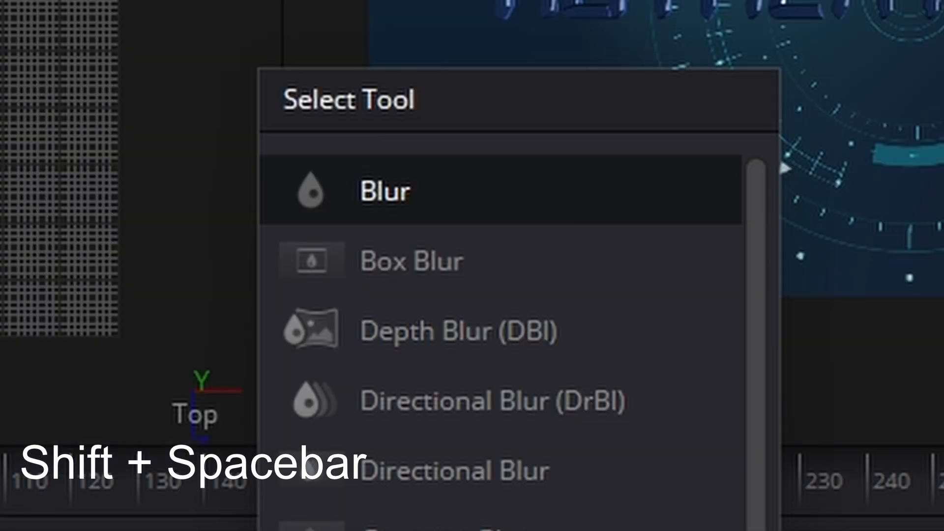
{"action": "key", "text": "Return"}
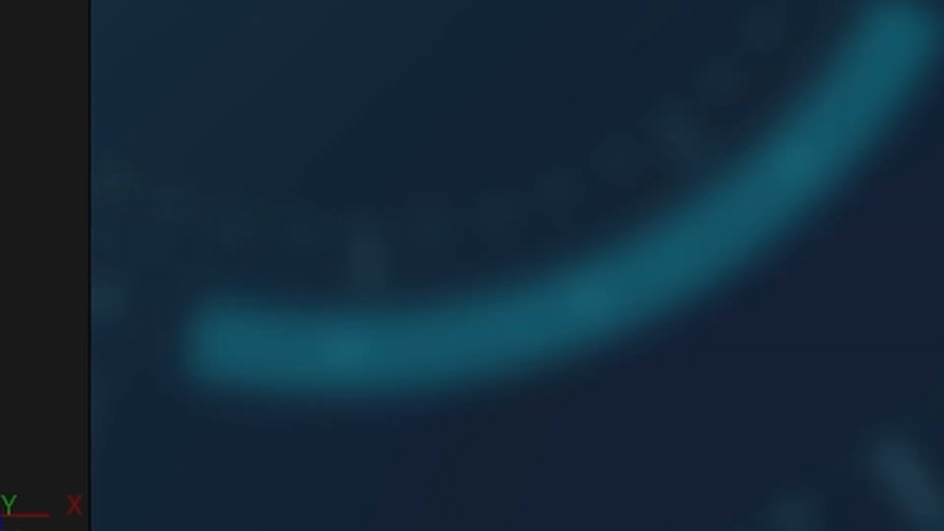
{"action": "left_click_drag", "start_coordinate": [851, 373], "coordinate": [869, 364]}
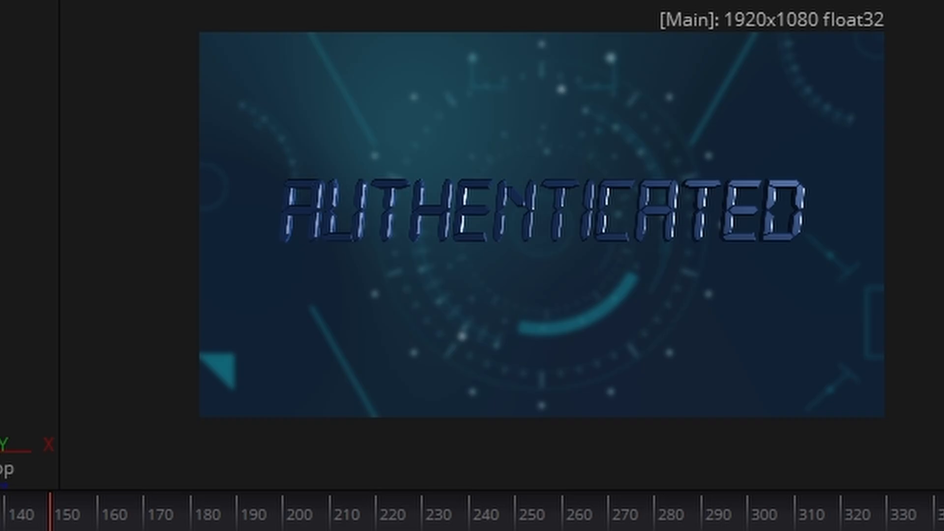
Step: Set the top light's intensity to 40 and open the bottom light's intensity for editing
{"action": "left_click", "coordinate": [748, 233]}
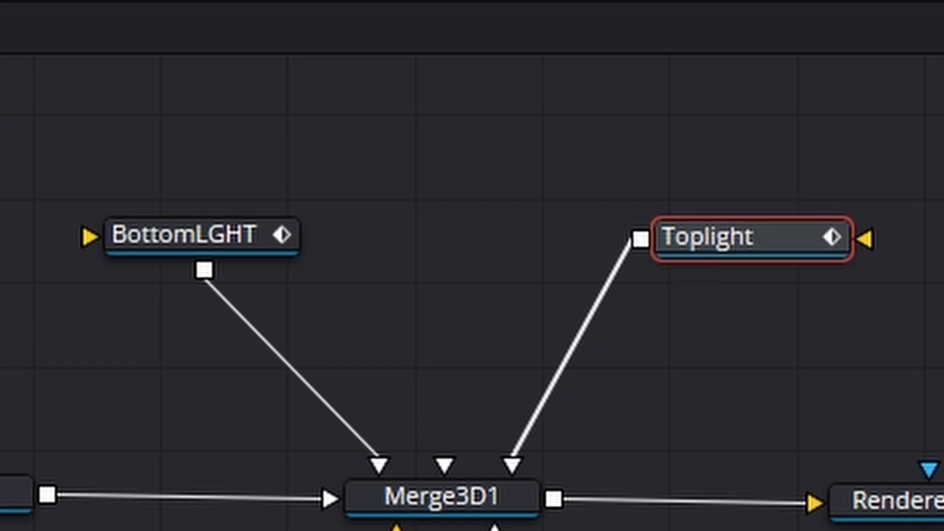
{"action": "left_click", "coordinate": [774, 290]}
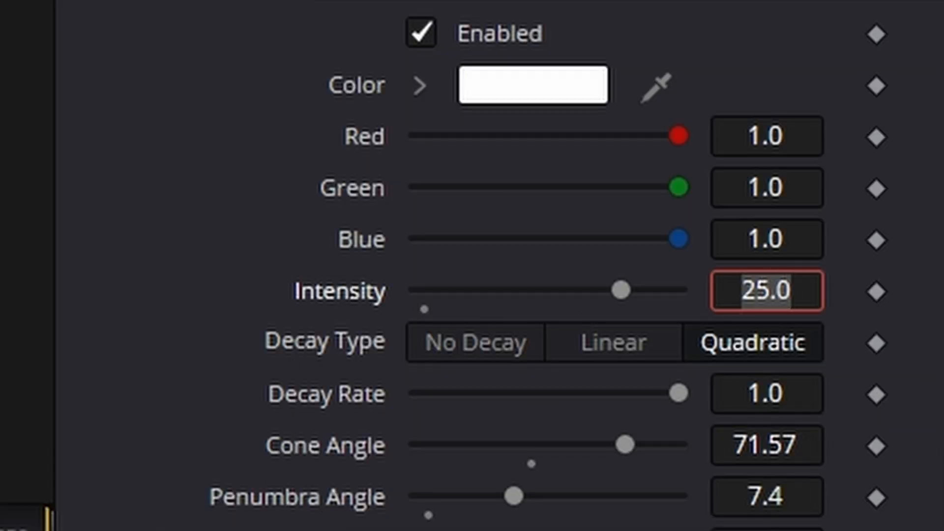
{"action": "type", "text": "40"}
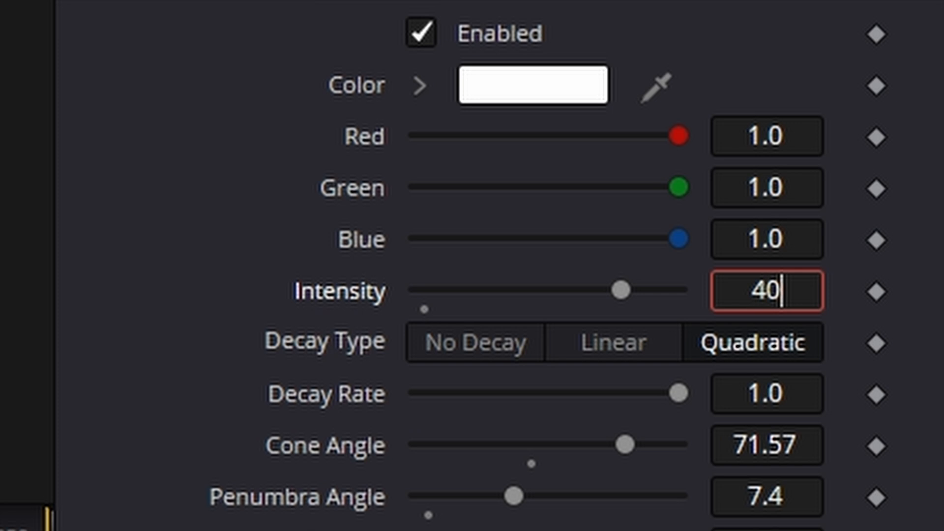
{"action": "key", "text": "Tab"}
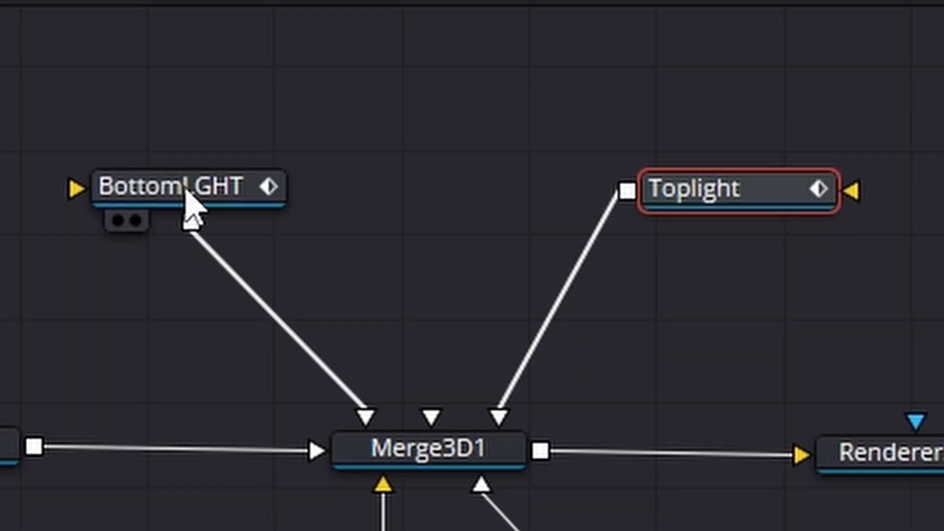
{"action": "left_click", "coordinate": [187, 191]}
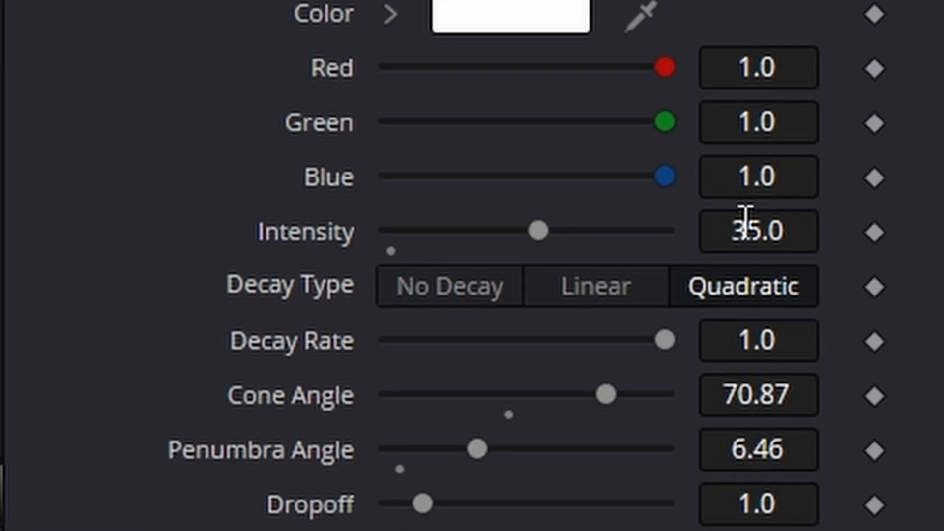
{"action": "left_click", "coordinate": [748, 228]}
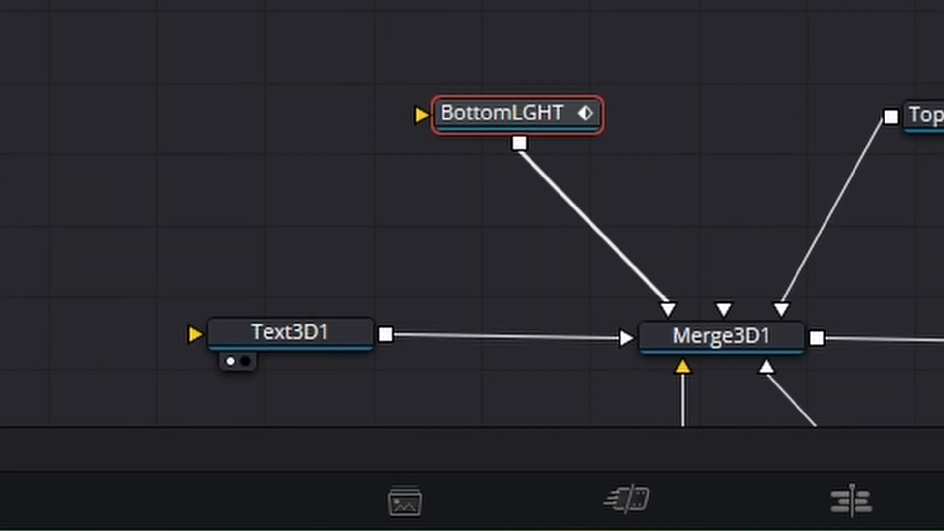
Step: Add a Duplicate 3D node between Text3D1 and Merge3D1, spaced apart from the text node
{"action": "scroll", "coordinate": [472, 211], "scroll_direction": "down", "scroll_amount": 5}
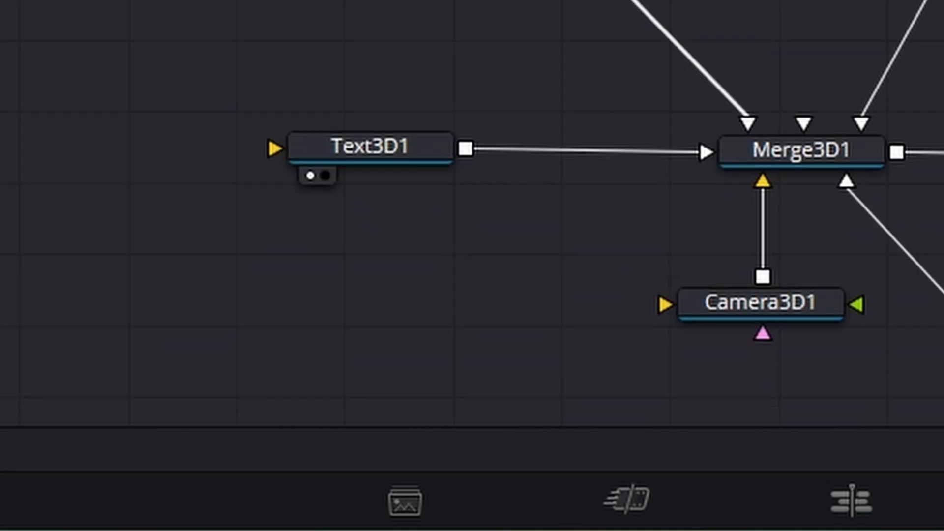
{"action": "left_click_drag", "start_coordinate": [446, 43], "coordinate": [0, 58]}
{"action": "left_click_drag", "start_coordinate": [352, 234], "coordinate": [350, 247]}
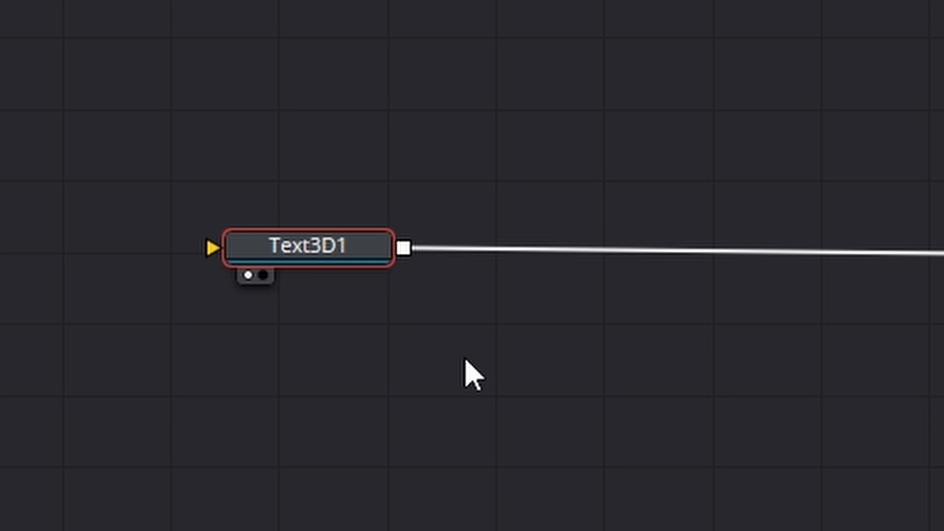
{"action": "left_click", "coordinate": [341, 261]}
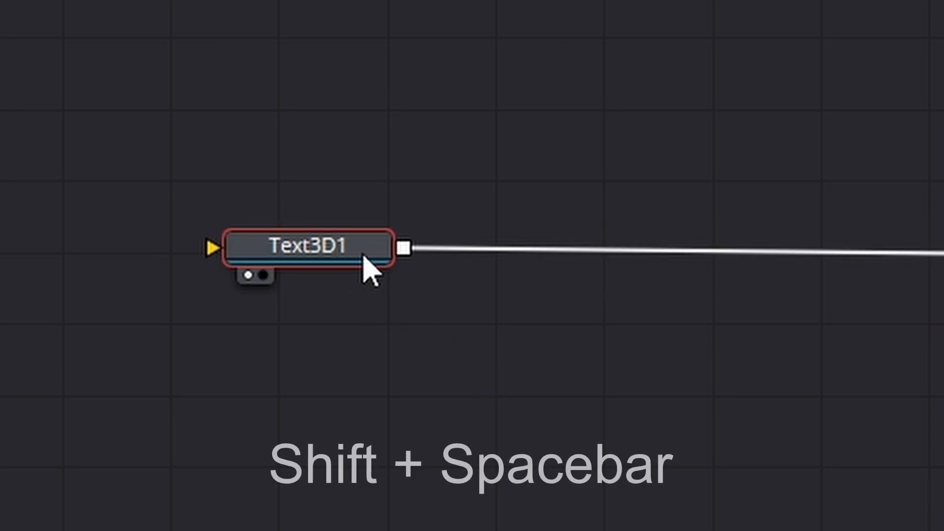
{"action": "key", "text": "shift+space"}
{"action": "type", "text": "dup"}
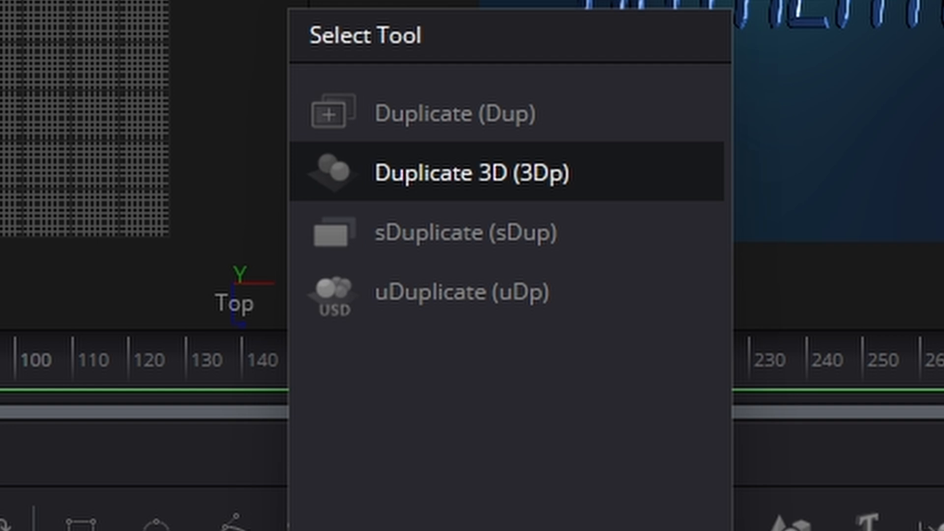
{"action": "key", "text": "Return"}
{"action": "left_click_drag", "start_coordinate": [485, 238], "coordinate": [588, 235]}
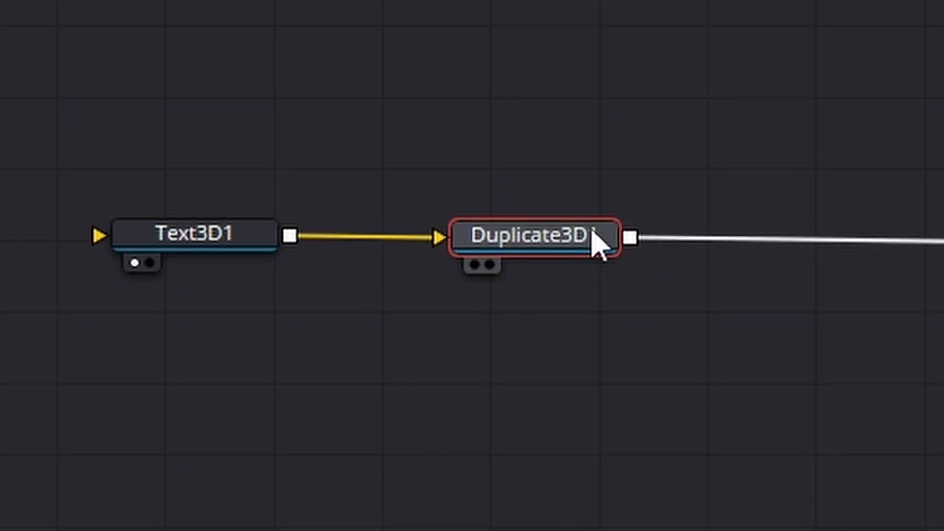
Step: Disconnect Duplicate3D1 from Text3D1 and Merge3D1, and move it above the text node's row
{"action": "left_click_drag", "start_coordinate": [428, 241], "coordinate": [396, 306]}
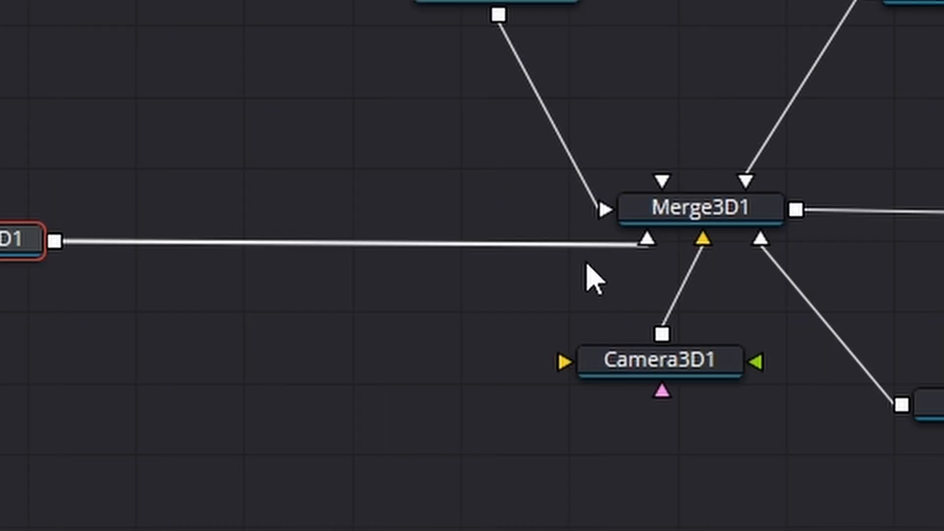
{"action": "left_click_drag", "start_coordinate": [646, 237], "coordinate": [551, 290]}
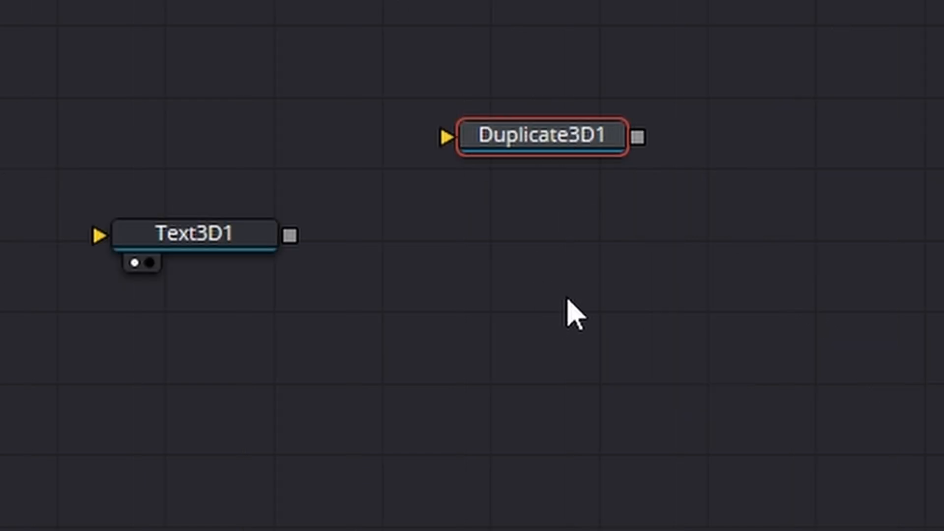
Step: Add a second Duplicate 3D node below Duplicate3D1 and connect Text3D1's output to both duplicate nodes
{"action": "key", "text": "shift+space"}
{"action": "left_click", "coordinate": [657, 319]}
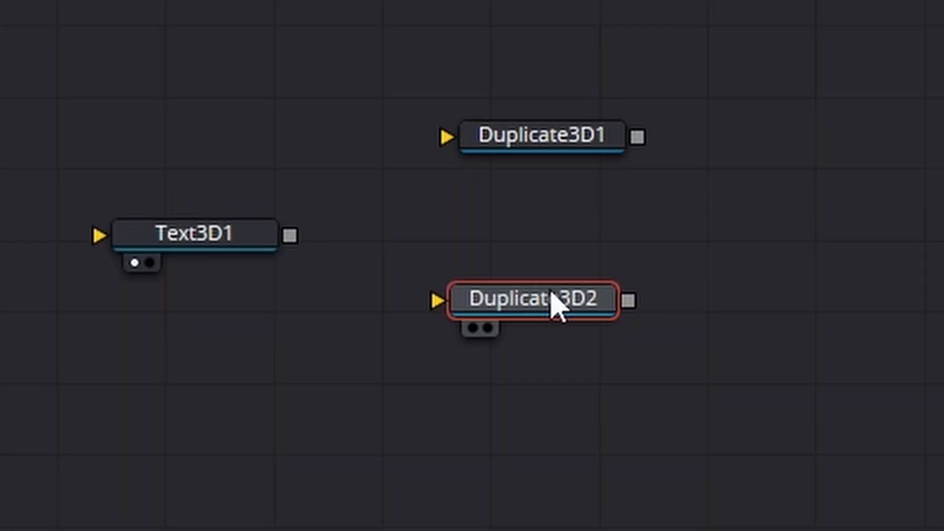
{"action": "left_click_drag", "start_coordinate": [295, 237], "coordinate": [480, 147]}
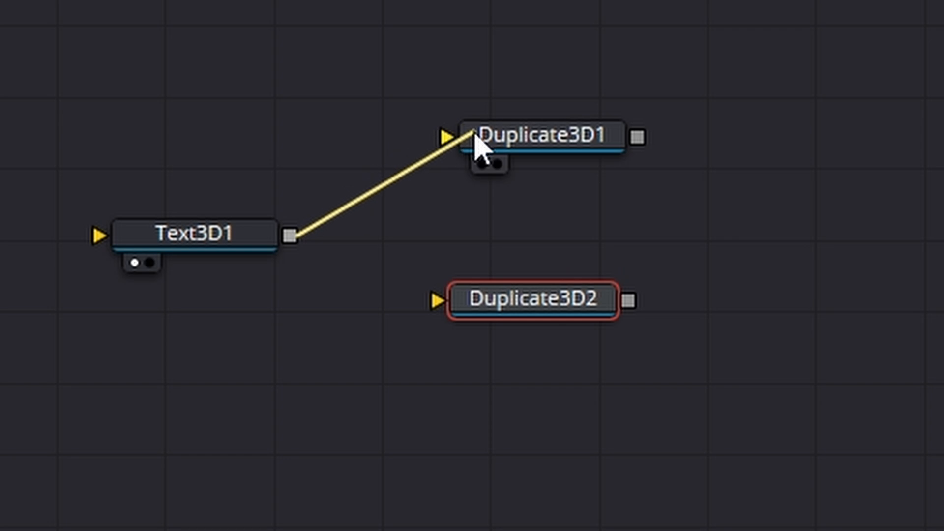
{"action": "left_click_drag", "start_coordinate": [290, 236], "coordinate": [530, 315]}
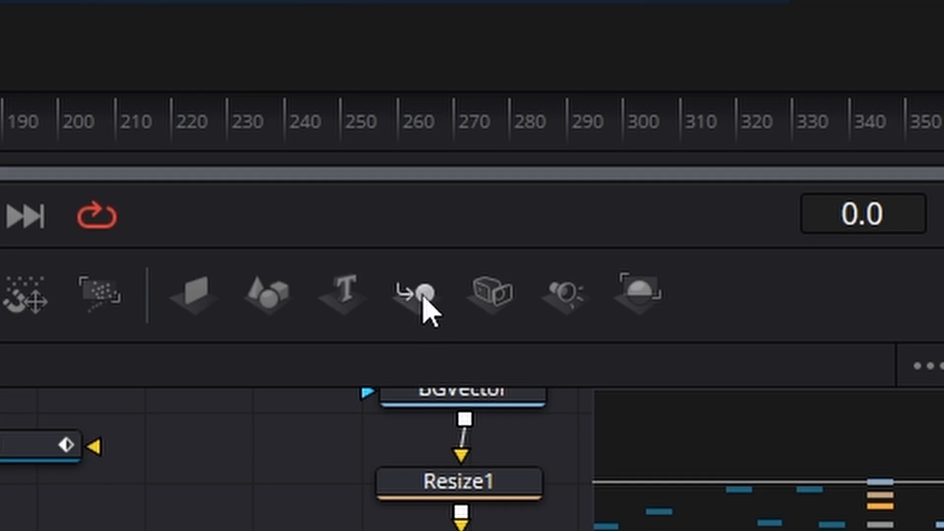
Step: Add a Merge 3D node, feed both duplicate nodes into it and connect its output to the scene's Merge3D1
{"action": "left_click_drag", "start_coordinate": [423, 298], "coordinate": [802, 285]}
{"action": "left_click_drag", "start_coordinate": [638, 134], "coordinate": [772, 275]}
{"action": "left_click_drag", "start_coordinate": [629, 301], "coordinate": [767, 229]}
{"action": "left_click_drag", "start_coordinate": [0, 0], "coordinate": [349, 405]}
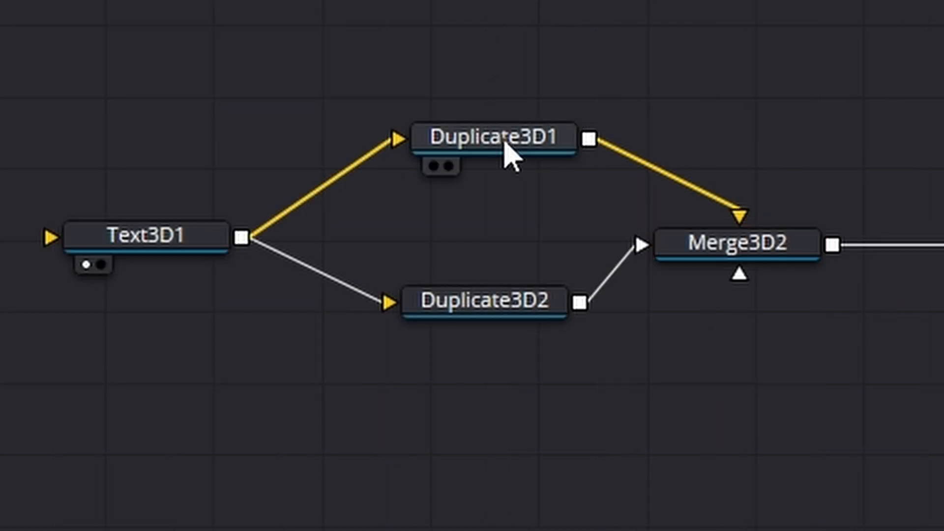
Step: Set Duplicate3D1's last copy to 4 and increase its Y Offset to stack the text copies upward
{"action": "left_click", "coordinate": [505, 141]}
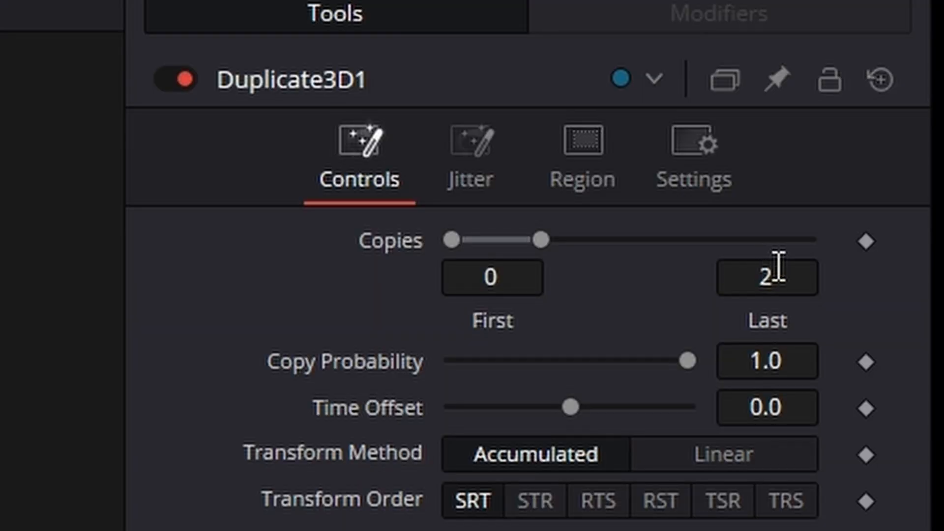
{"action": "left_click", "coordinate": [781, 268]}
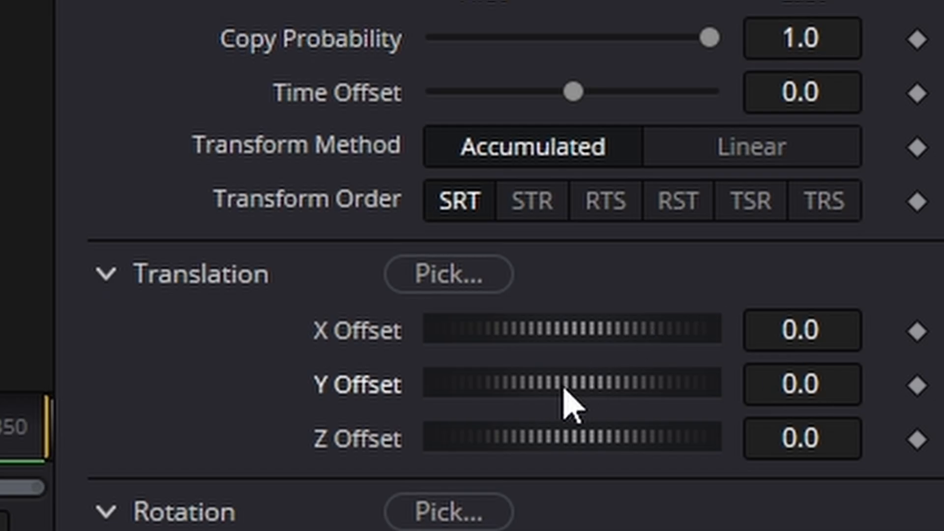
{"action": "left_click_drag", "start_coordinate": [563, 385], "coordinate": [596, 394]}
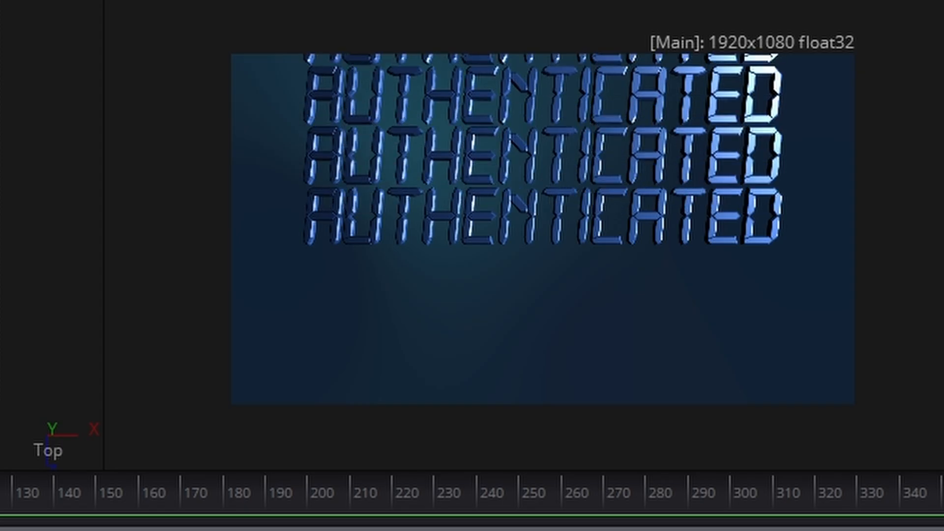
{"action": "mouse_move", "coordinate": [637, 286]}
{"action": "left_mouse_down"}
{"action": "mouse_move", "coordinate": [674, 285]}
{"action": "mouse_move", "coordinate": [672, 295]}
{"action": "mouse_move", "coordinate": [632, 304]}
{"action": "left_mouse_up"}
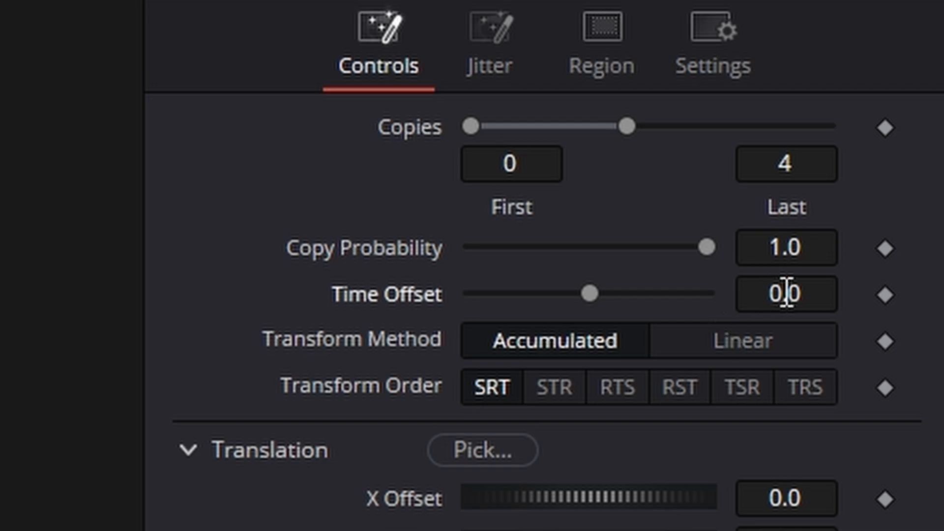
Step: Set the Time Offset of Duplicate3D1 to 8
{"action": "left_click", "coordinate": [787, 294]}
{"action": "type", "text": "8"}
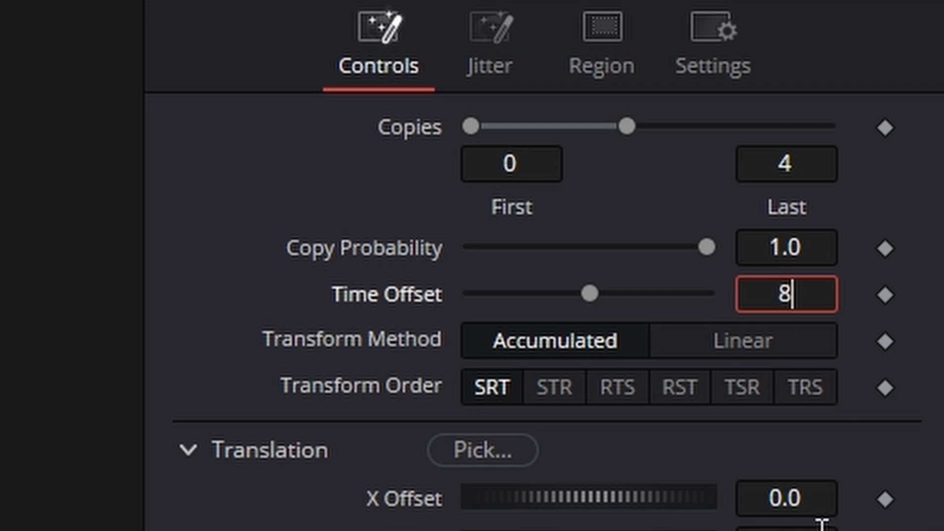
{"action": "key", "text": "Return"}
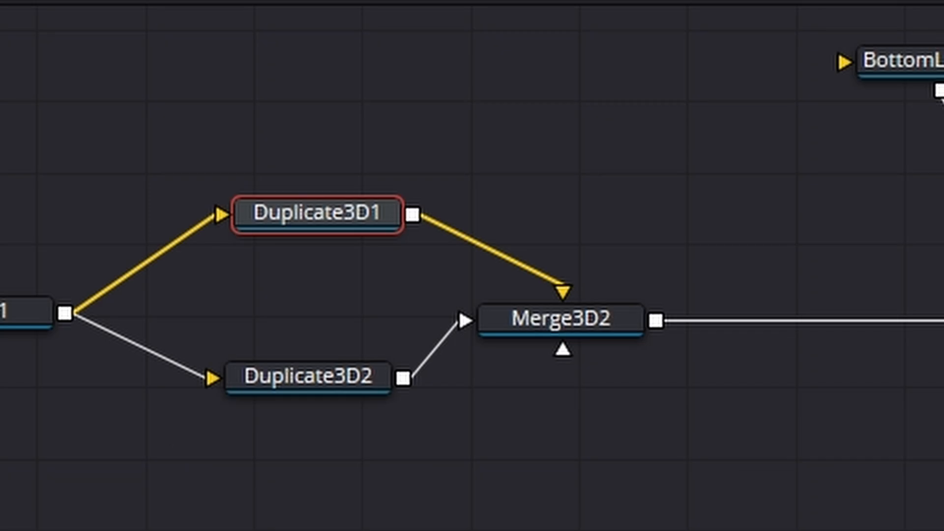
Step: Set Duplicate3D2's last copy to 4 and its Time Offset to 8
{"action": "left_click", "coordinate": [303, 388]}
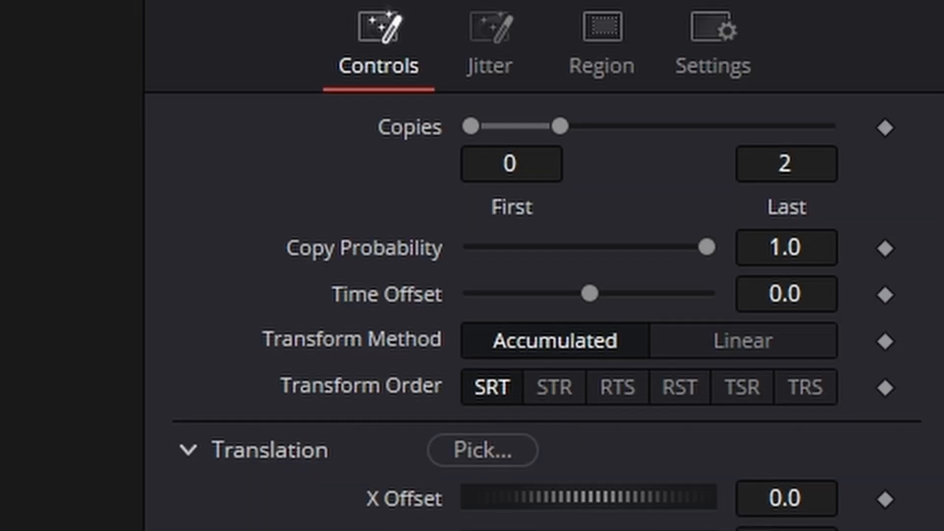
{"action": "left_click", "coordinate": [784, 161]}
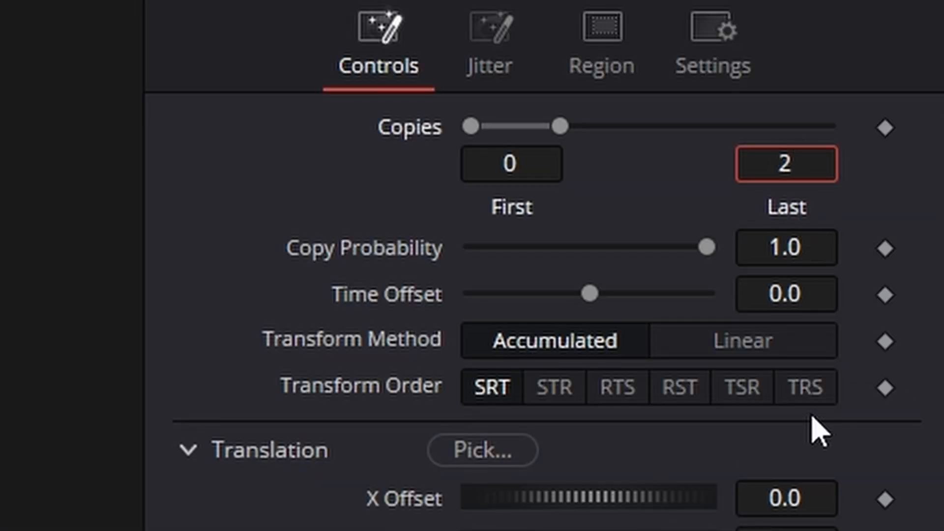
{"action": "type", "text": "4"}
{"action": "key", "text": "Tab"}
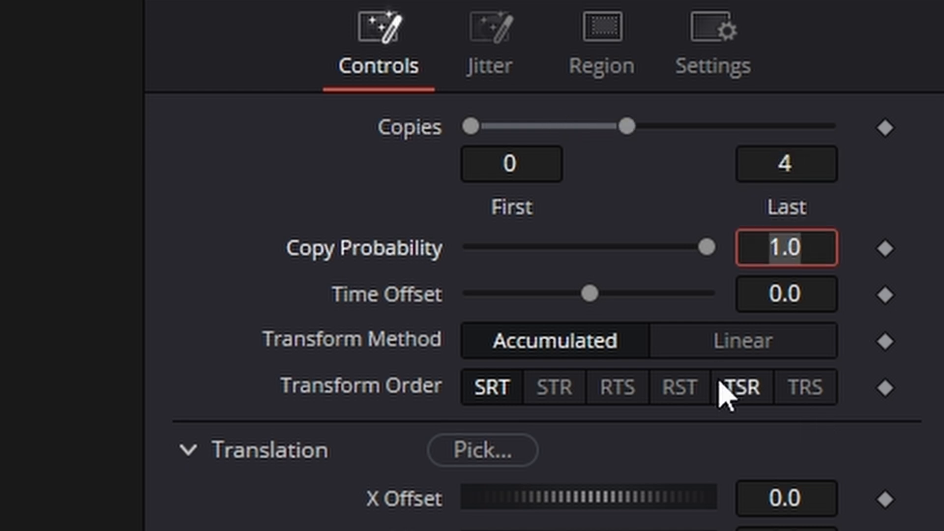
{"action": "key", "text": "Tab"}
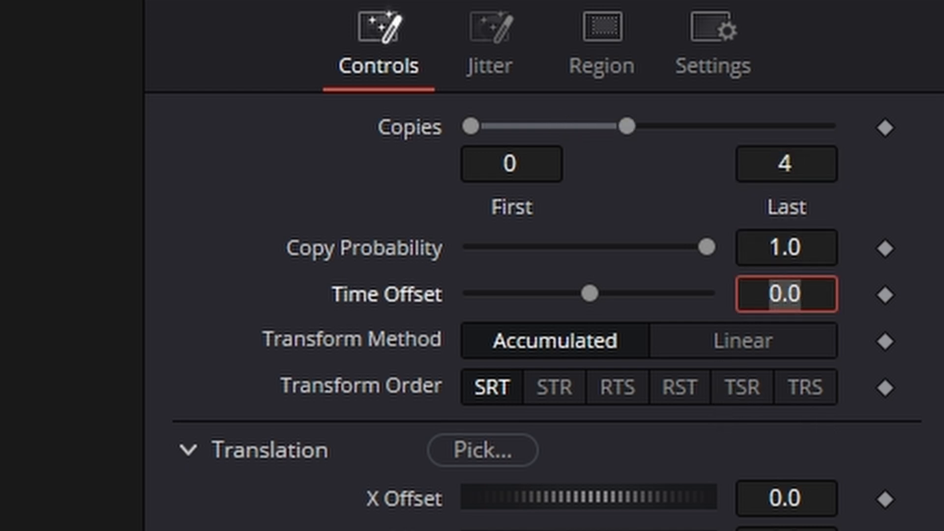
{"action": "type", "text": "8"}
{"action": "key", "text": "Tab"}
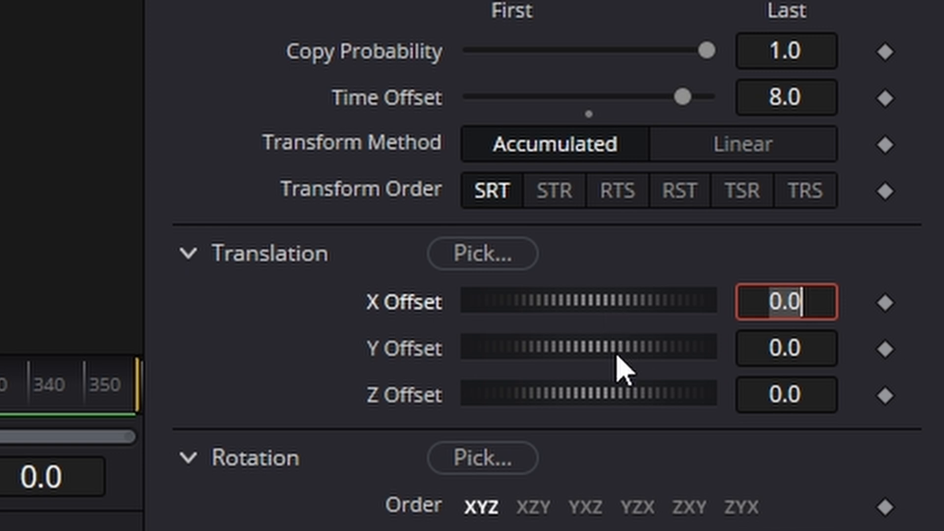
Step: Lower Duplicate3D2's Y Offset to stack its text copies downward with spacing matching the upper rows
{"action": "left_click_drag", "start_coordinate": [618, 356], "coordinate": [547, 354]}
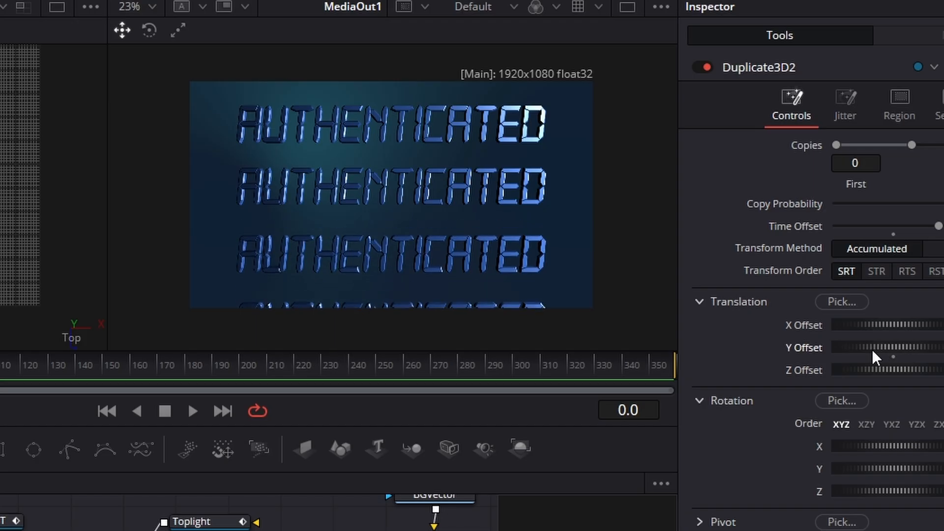
{"action": "left_click_drag", "start_coordinate": [872, 349], "coordinate": [875, 350]}
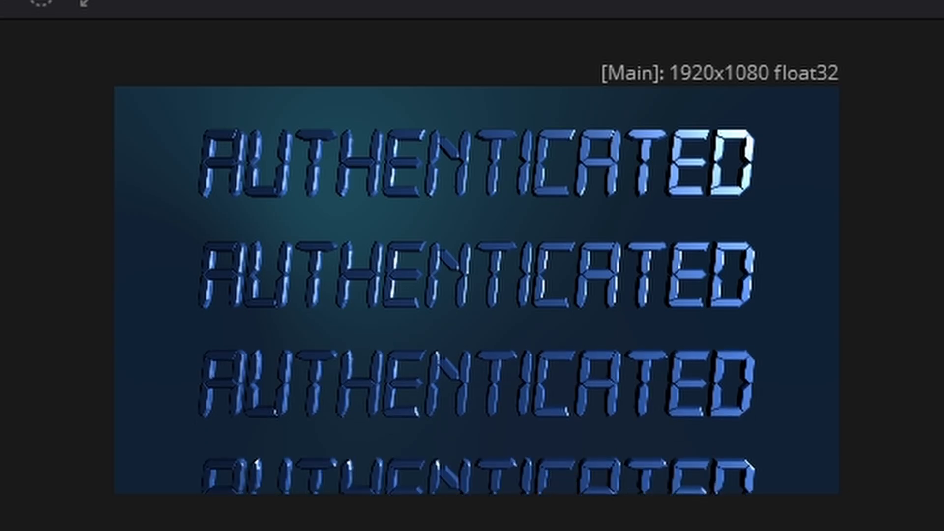
{"action": "left_click_drag", "start_coordinate": [554, 364], "coordinate": [553, 364]}
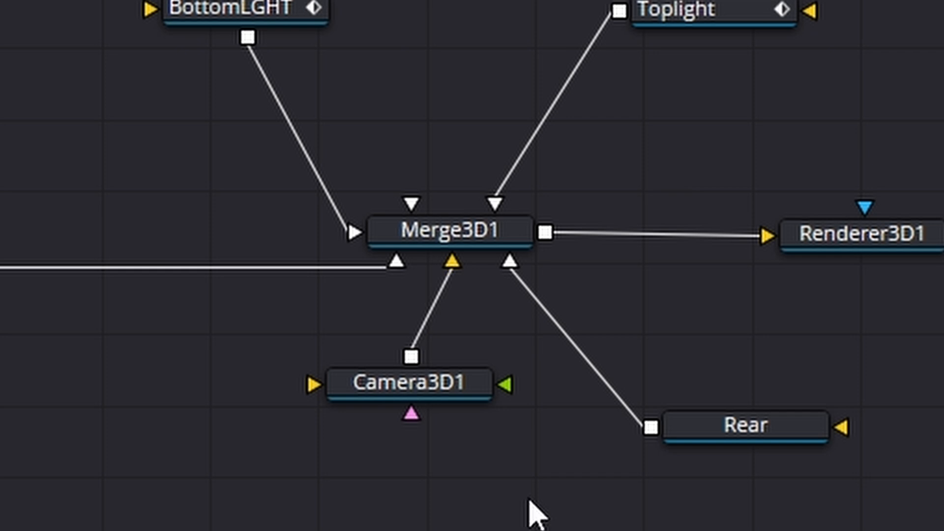
Step: At frame 120, keyframe Camera3D1's X and Y translation and pull the camera back along Z in the top view
{"action": "left_click", "coordinate": [432, 380]}
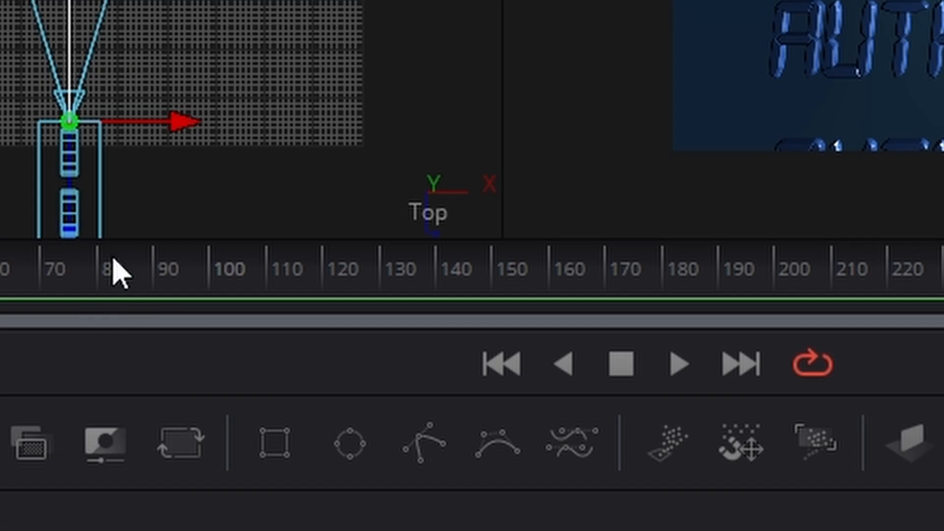
{"action": "left_click_drag", "start_coordinate": [116, 263], "coordinate": [334, 295]}
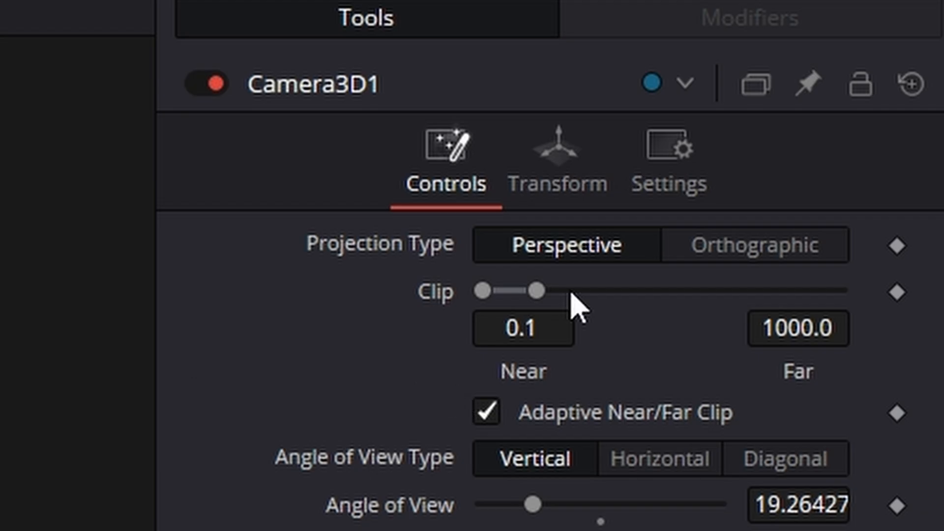
{"action": "left_click", "coordinate": [560, 155]}
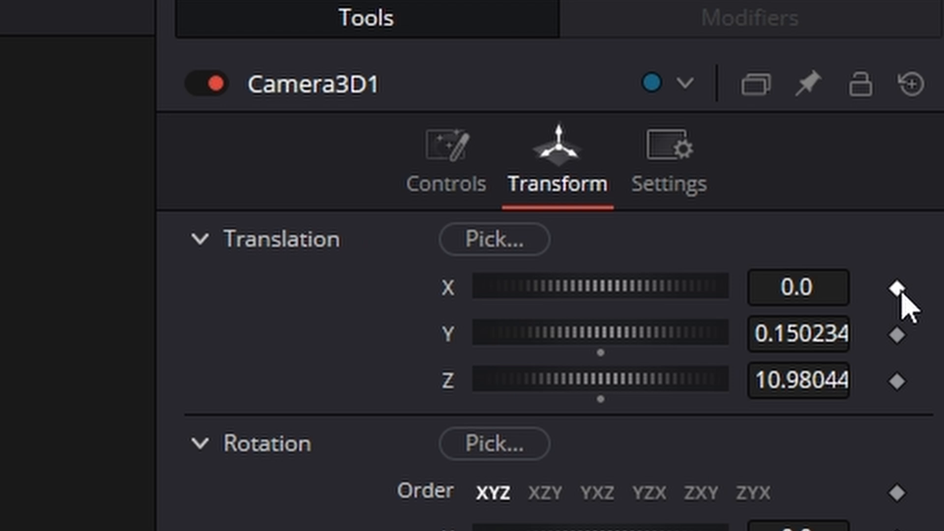
{"action": "left_click", "coordinate": [897, 289]}
{"action": "left_click", "coordinate": [898, 336]}
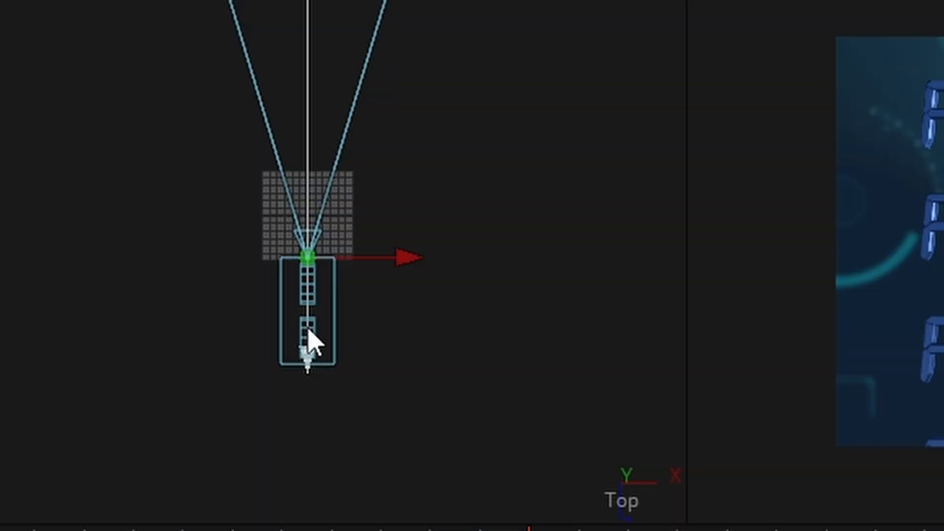
{"action": "left_click_drag", "start_coordinate": [308, 341], "coordinate": [312, 485]}
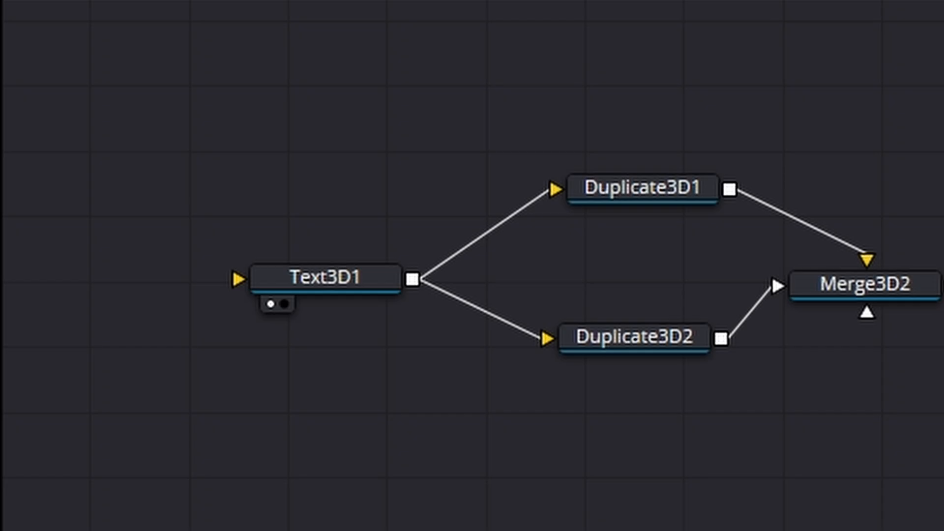
Step: Move Text3D1, both duplicate nodes and Merge3D2 together away from Merge3D1 to free space in the node graph
{"action": "left_click_drag", "start_coordinate": [234, 125], "coordinate": [936, 497]}
{"action": "left_click_drag", "start_coordinate": [908, 300], "coordinate": [670, 297]}
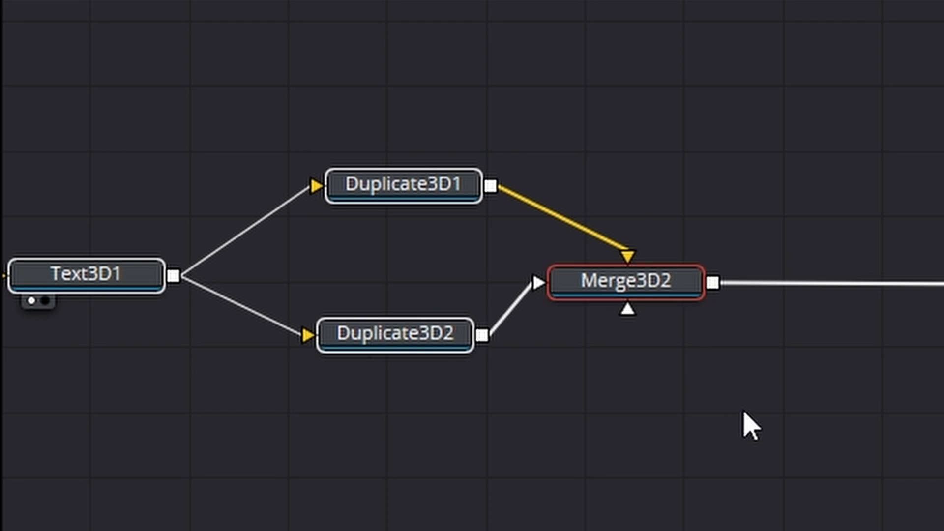
{"action": "left_click", "coordinate": [760, 410]}
Step: Add a Duplicate 3D node directly after Merge3D2 and space it apart from the merge
{"action": "left_click", "coordinate": [674, 295]}
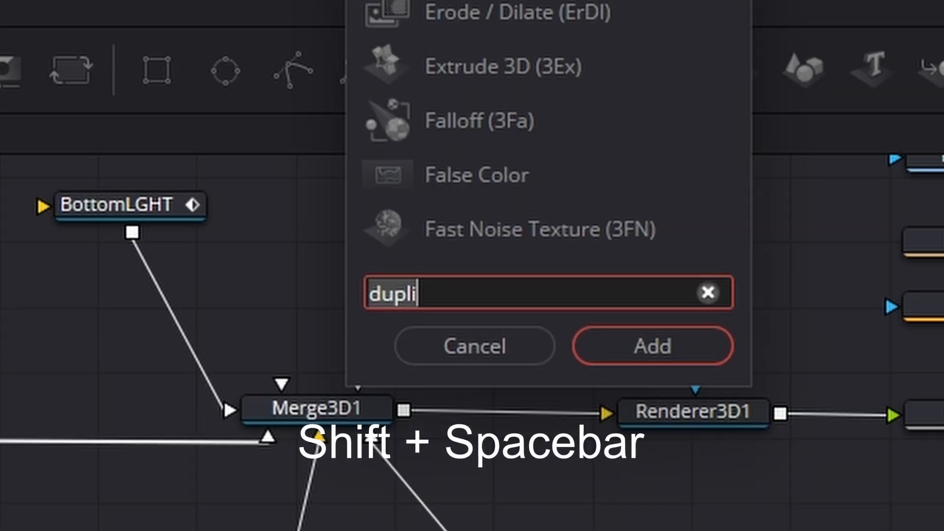
{"action": "left_click", "coordinate": [664, 346]}
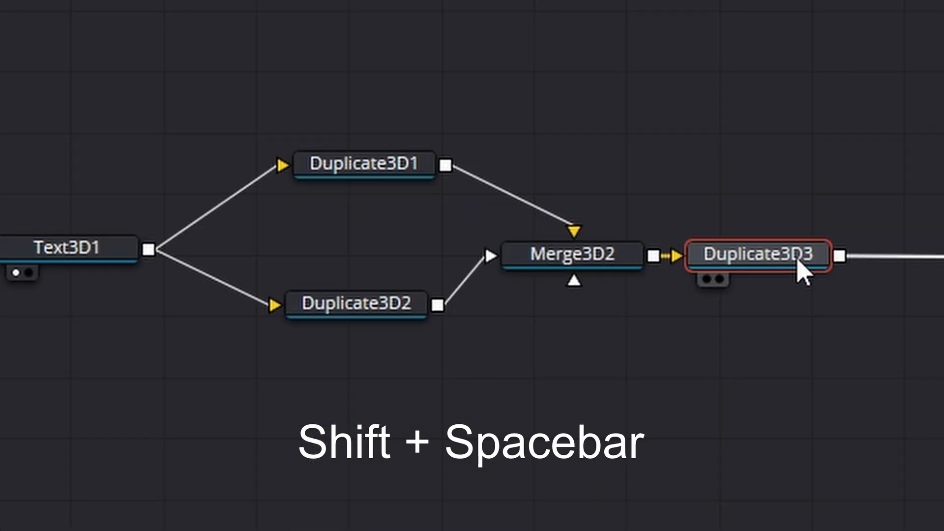
{"action": "left_click_drag", "start_coordinate": [799, 268], "coordinate": [854, 266]}
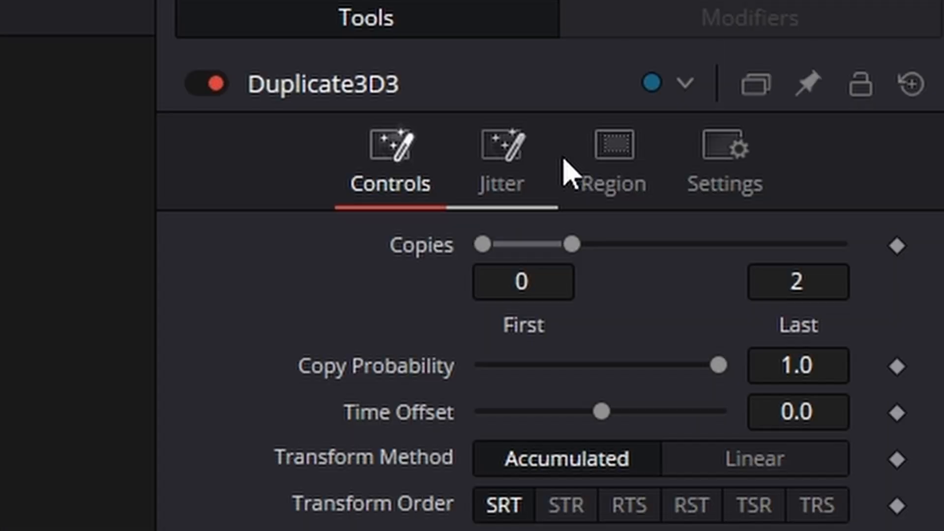
Step: Set Duplicate3D3's Time Offset to 8 and adjust its translation offset to spread the copies
{"action": "left_click", "coordinate": [812, 411]}
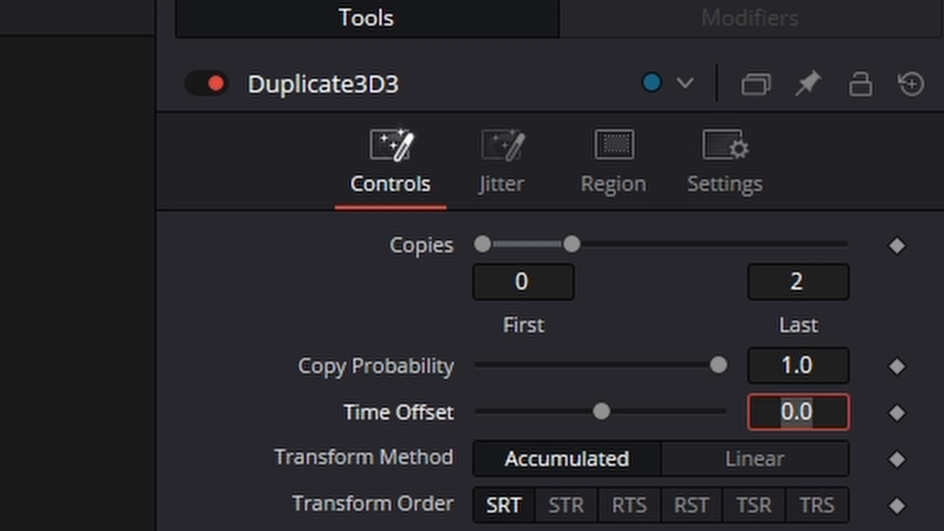
{"action": "type", "text": "8"}
{"action": "key", "text": "Return"}
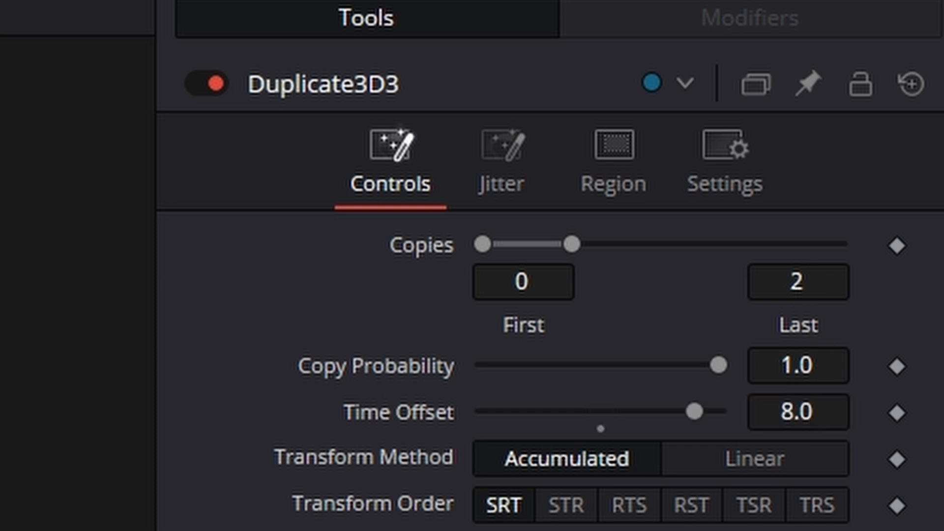
{"action": "key", "text": "Tab"}
{"action": "left_click_drag", "start_coordinate": [571, 182], "coordinate": [731, 204]}
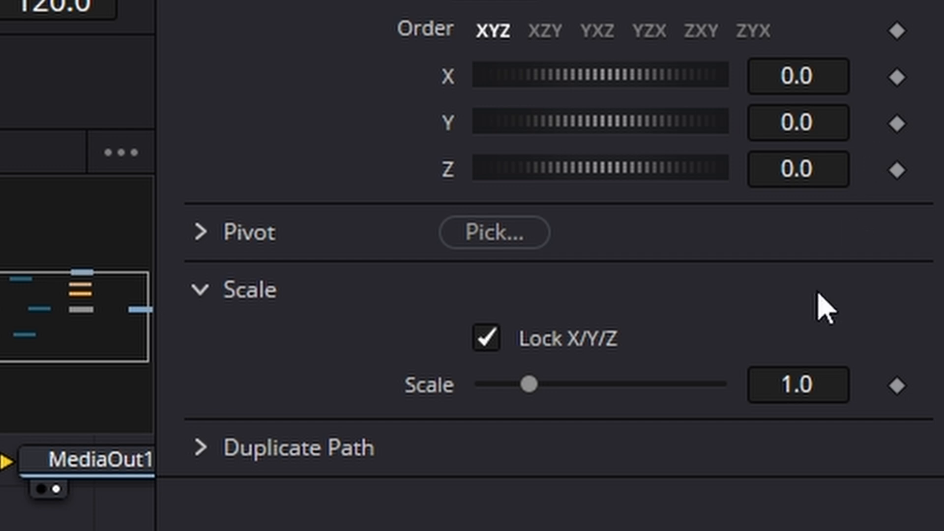
Step: Set the locked X/Y/Z Scale of Duplicate3D3 to 0.95
{"action": "left_click", "coordinate": [795, 385]}
{"action": "type", "text": "0"}
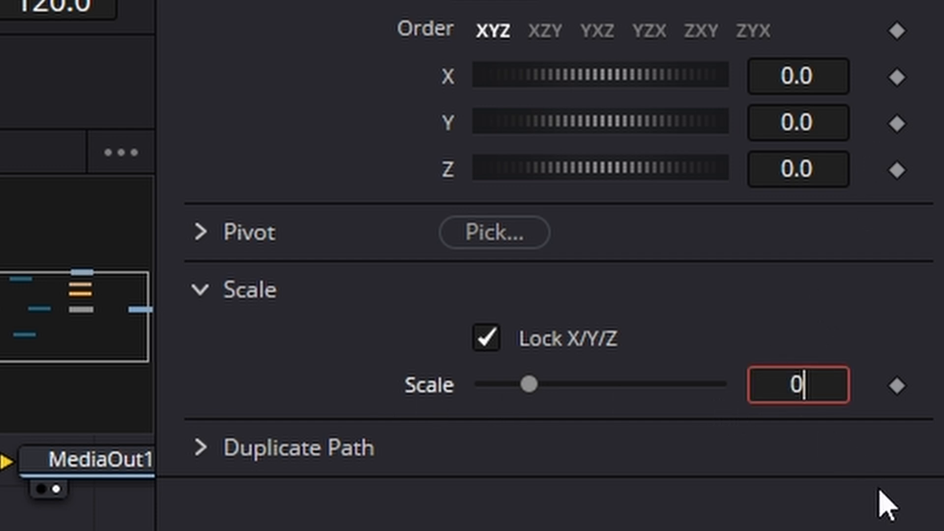
{"action": "type", "text": ".95"}
{"action": "key", "text": "Return"}
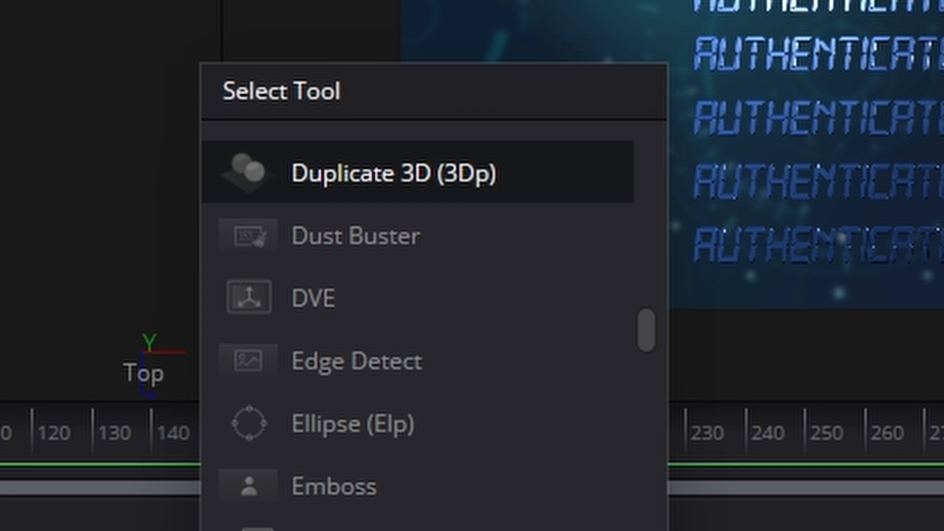
Step: Add another Duplicate 3D node after Duplicate3D3 and set its Time Offset to 8
{"action": "key", "text": "Return"}
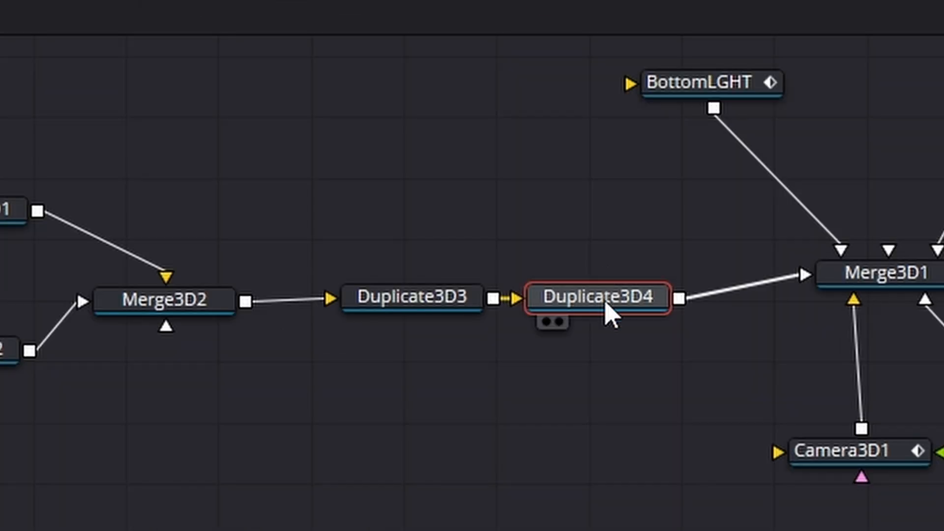
{"action": "left_click_drag", "start_coordinate": [605, 299], "coordinate": [621, 299]}
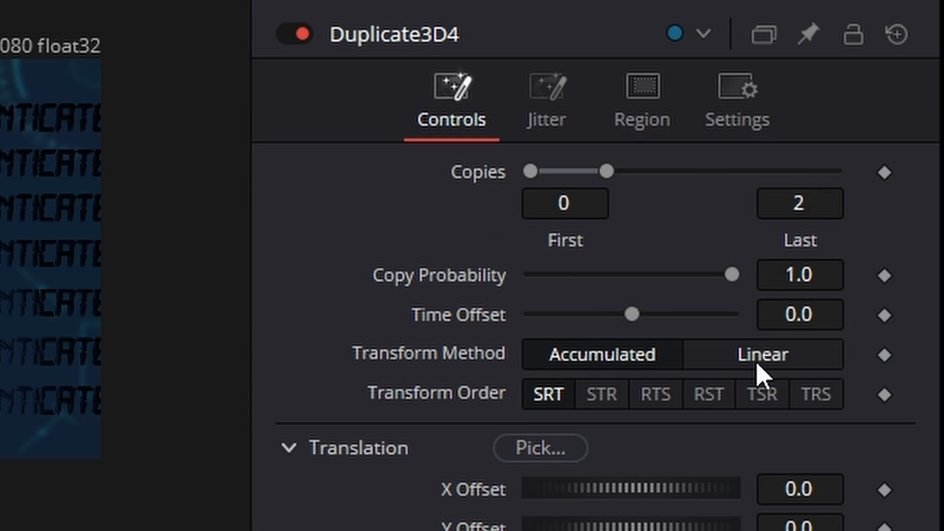
{"action": "left_click", "coordinate": [811, 314]}
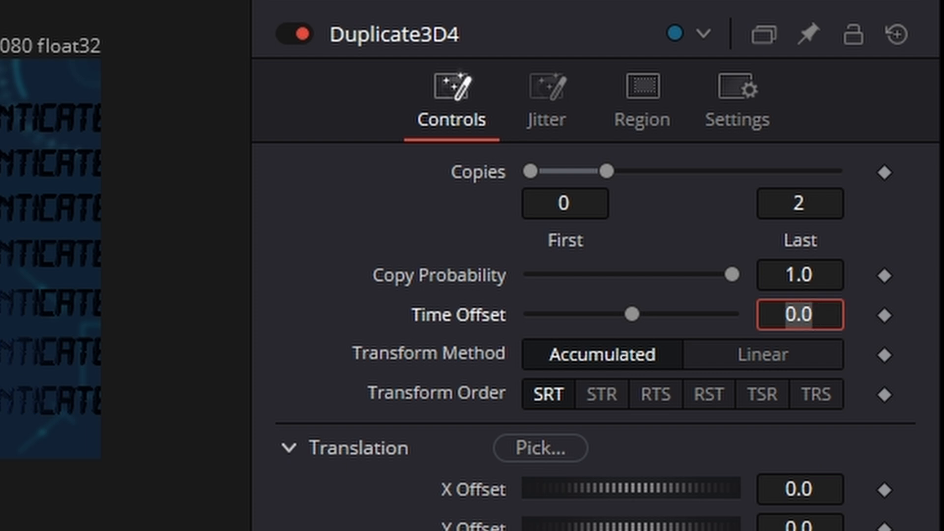
{"action": "type", "text": "8"}
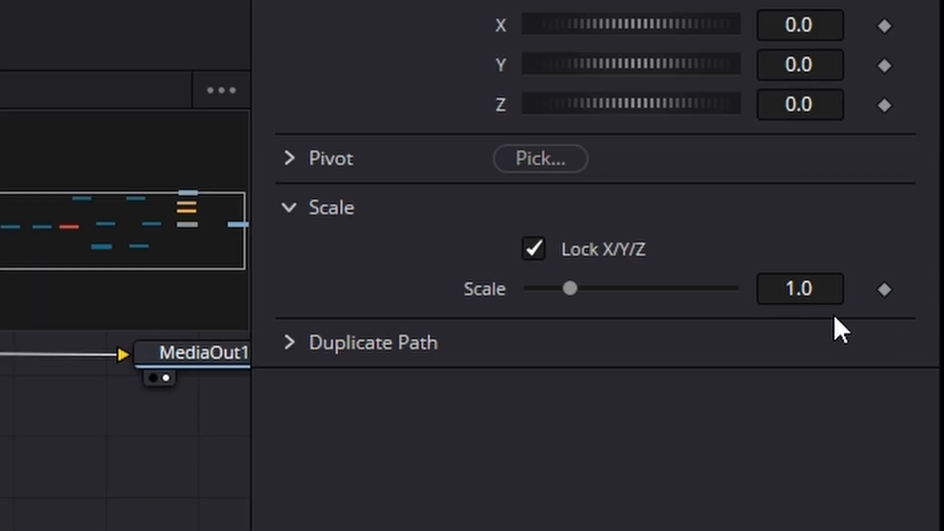
Step: Set the locked X/Y/Z Scale of Duplicate3D4 to 0.95
{"action": "left_click", "coordinate": [794, 288]}
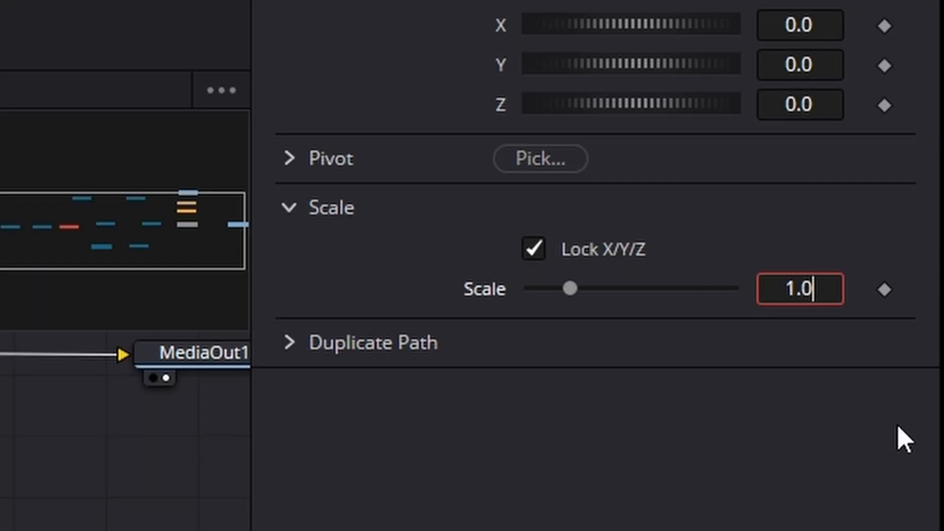
{"action": "type", "text": ".95"}
{"action": "key", "text": "Return"}
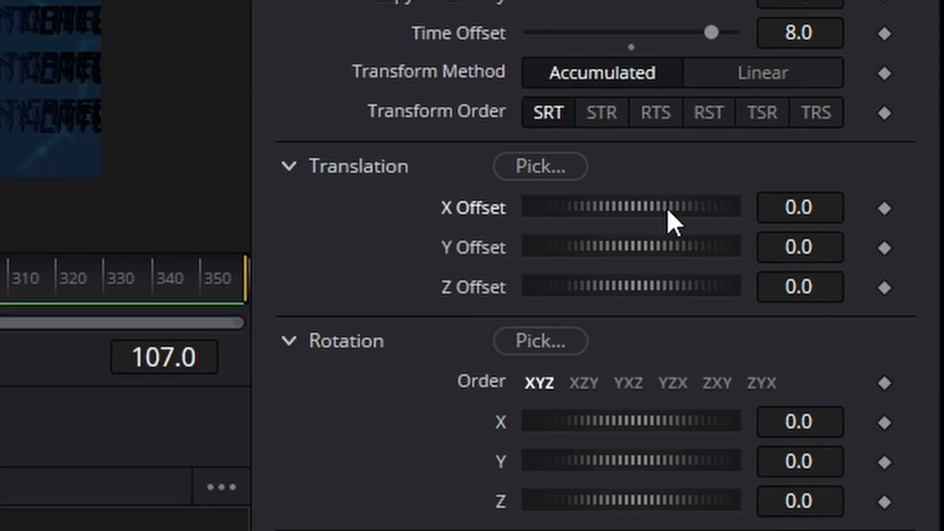
Step: Lower Duplicate3D4's X Offset below zero until its copies form separate, non-overlapping text columns
{"action": "left_click_drag", "start_coordinate": [669, 210], "coordinate": [576, 211]}
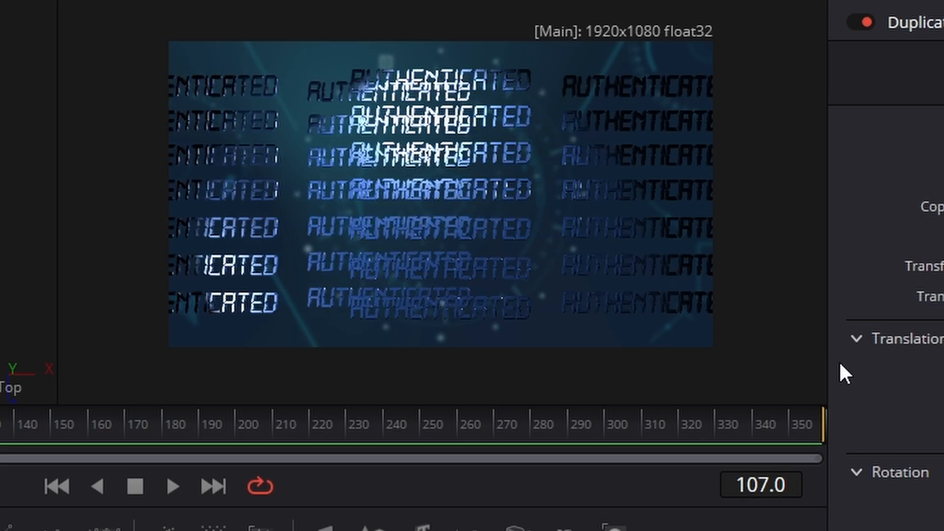
{"action": "left_click_drag", "start_coordinate": [840, 364], "coordinate": [705, 367]}
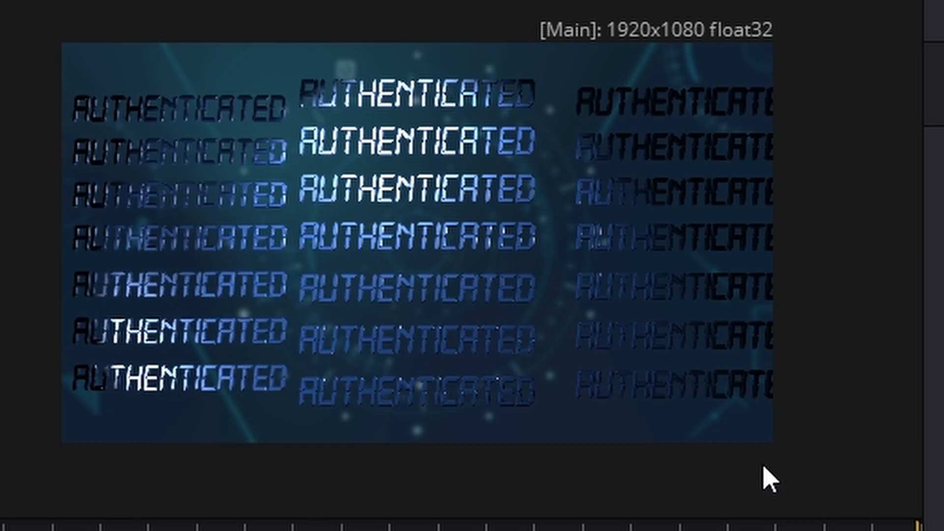
{"action": "left_click_drag", "start_coordinate": [769, 479], "coordinate": [737, 480]}
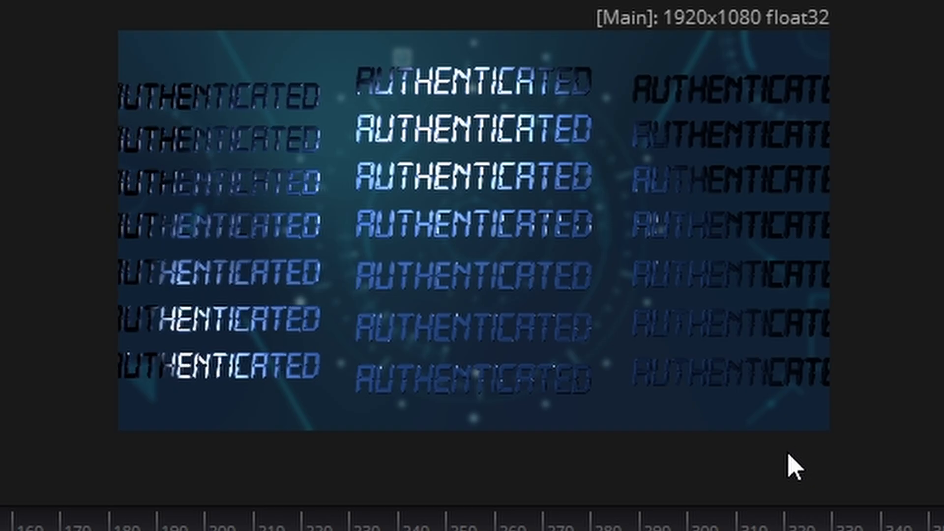
{"action": "left_click_drag", "start_coordinate": [787, 454], "coordinate": [785, 496]}
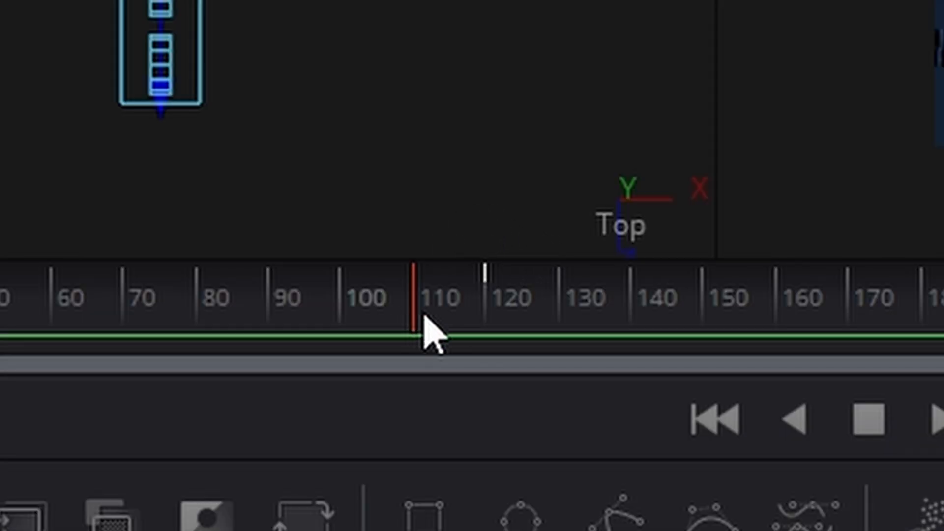
Step: At frame 120, move the camera forward toward the text in the Top view and keyframe its X and Y rotation
{"action": "left_click_drag", "start_coordinate": [306, 281], "coordinate": [318, 282]}
{"action": "left_click_drag", "start_coordinate": [464, 314], "coordinate": [487, 313]}
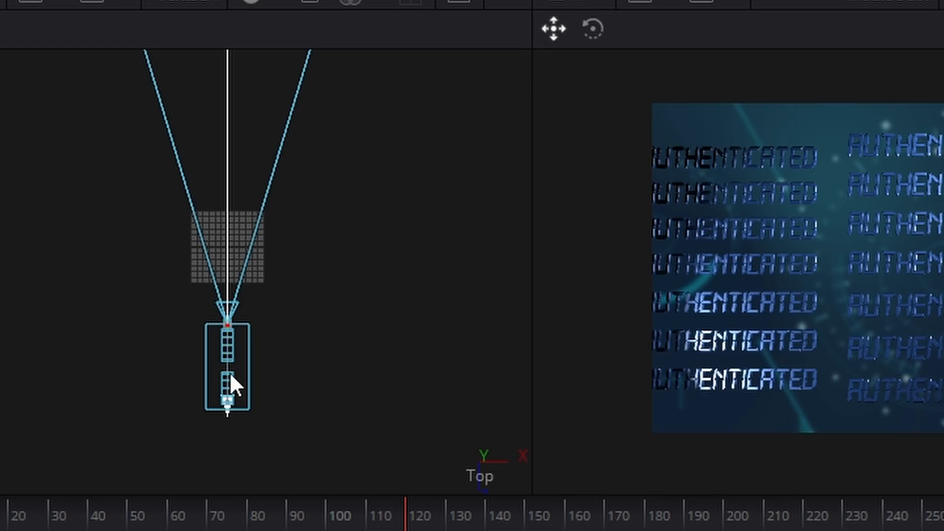
{"action": "left_click_drag", "start_coordinate": [230, 376], "coordinate": [237, 332]}
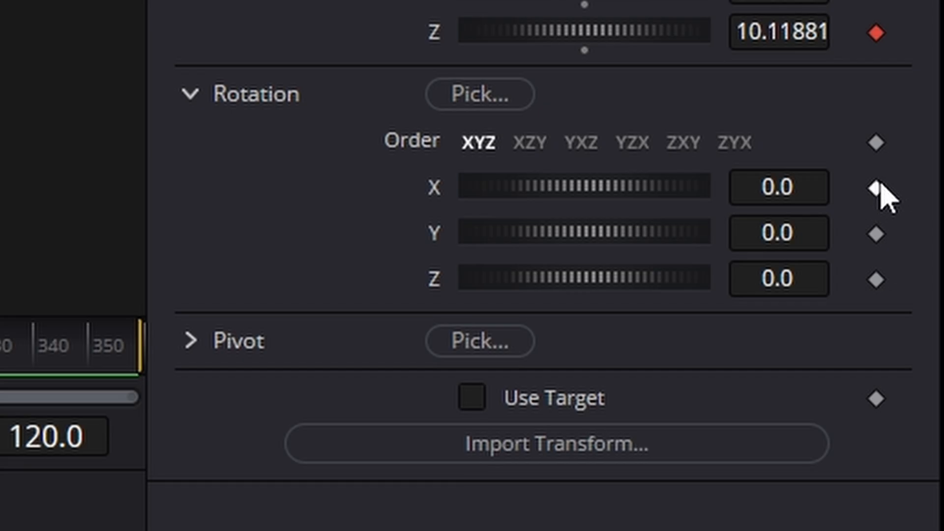
{"action": "left_click", "coordinate": [876, 189]}
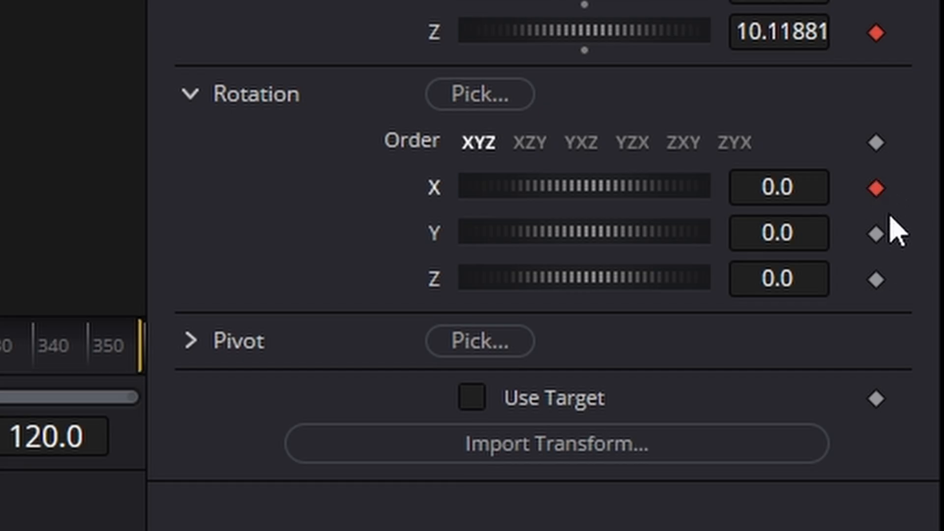
{"action": "left_click", "coordinate": [877, 234]}
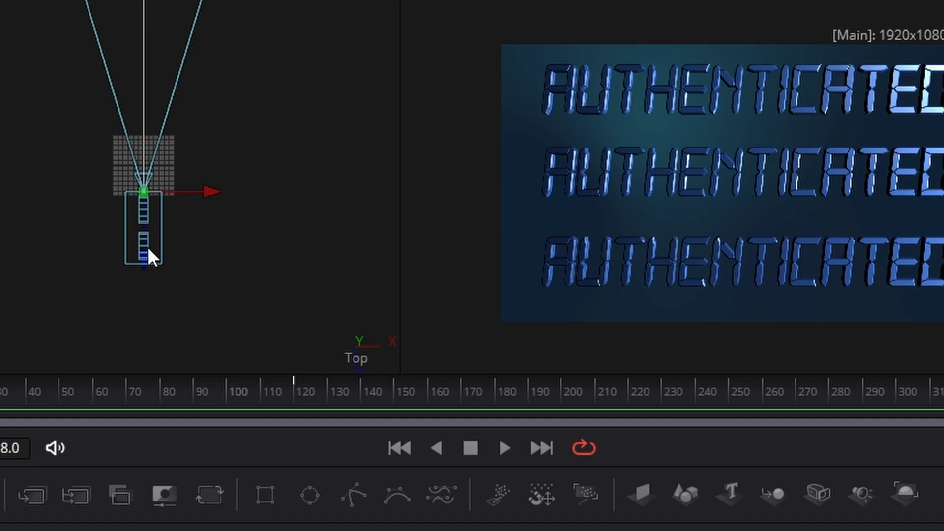
Step: At frame 0, move the camera sideways in the negative X direction and adjust its distance from the text along Z
{"action": "left_click_drag", "start_coordinate": [141, 276], "coordinate": [134, 302]}
{"action": "left_click_drag", "start_coordinate": [210, 247], "coordinate": [171, 249]}
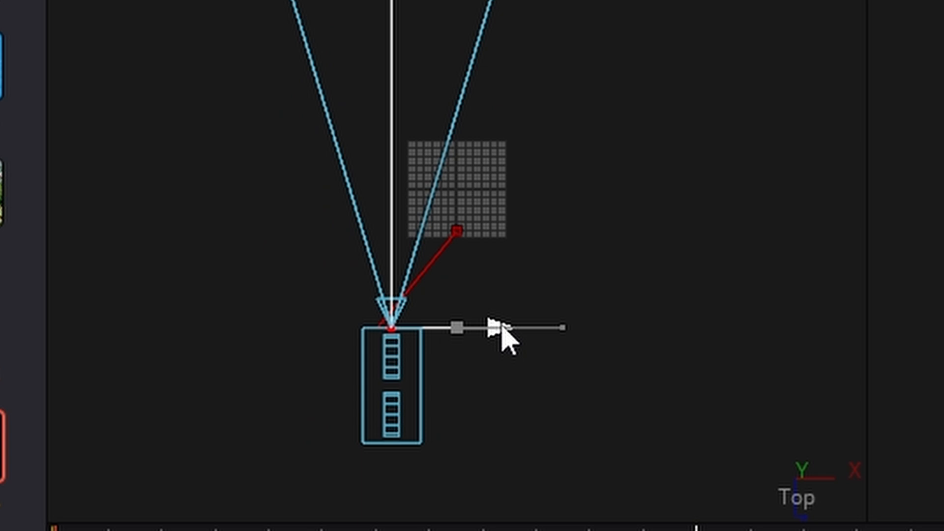
{"action": "left_click_drag", "start_coordinate": [502, 327], "coordinate": [493, 323]}
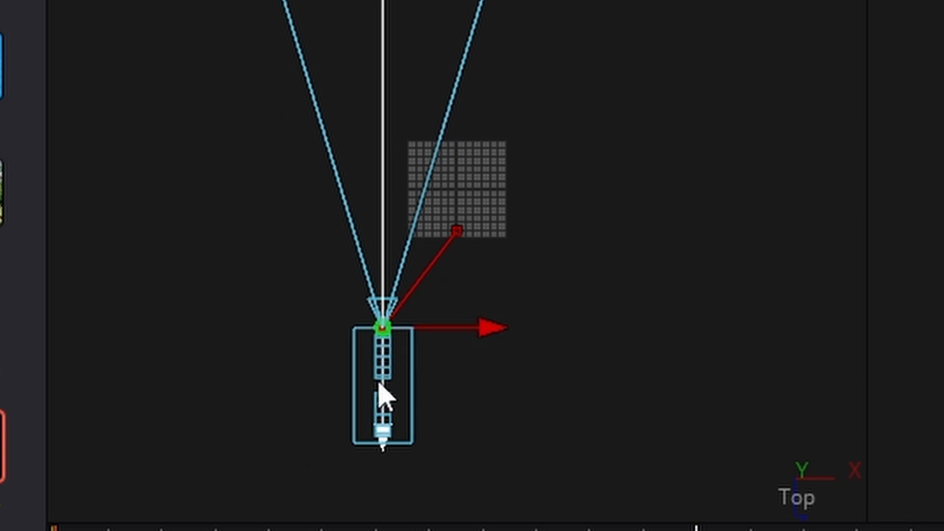
{"action": "left_click_drag", "start_coordinate": [381, 382], "coordinate": [384, 365]}
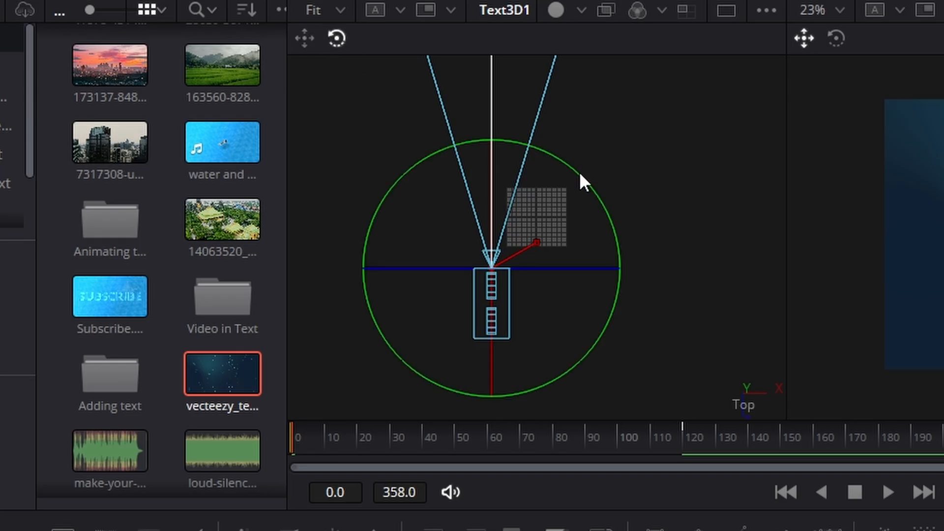
Step: Turn the camera about its Y axis to view the text at an angle at frame 0, and move it closer
{"action": "left_click_drag", "start_coordinate": [580, 172], "coordinate": [588, 219]}
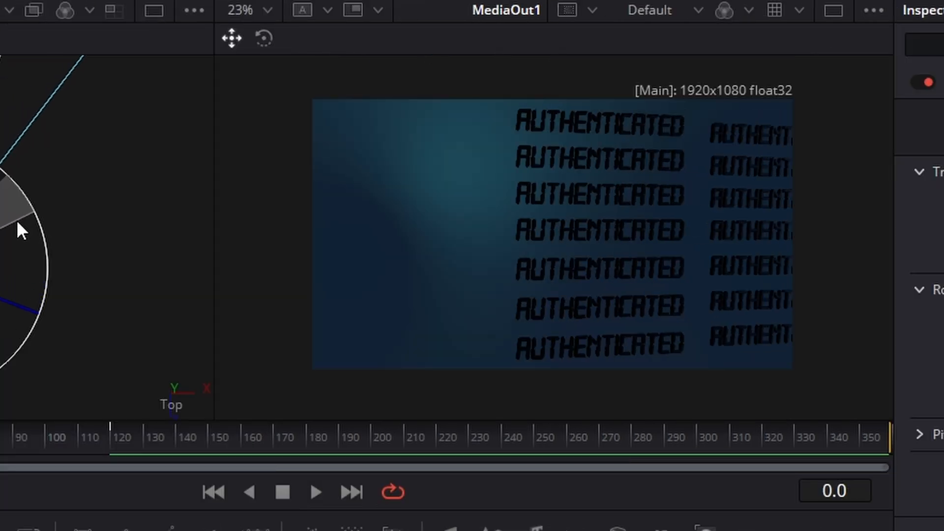
{"action": "left_click_drag", "start_coordinate": [16, 220], "coordinate": [16, 228]}
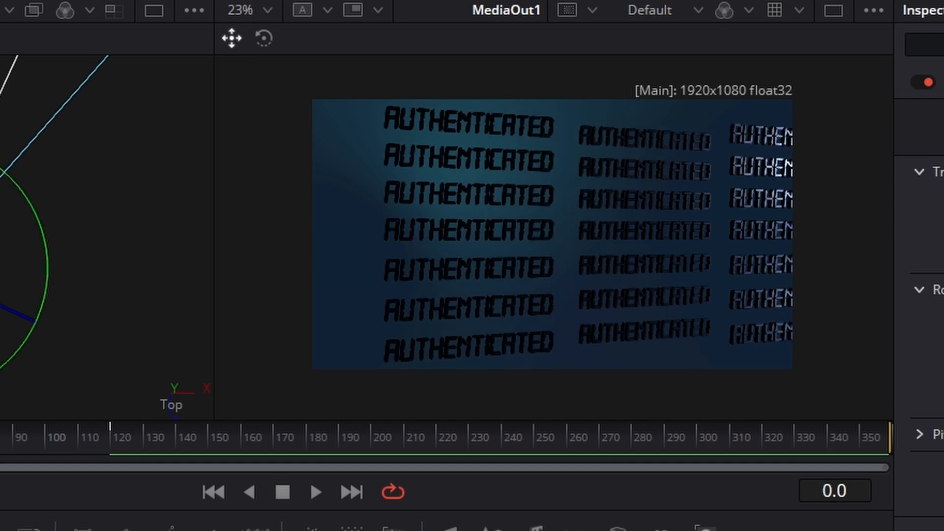
{"action": "key", "text": "q"}
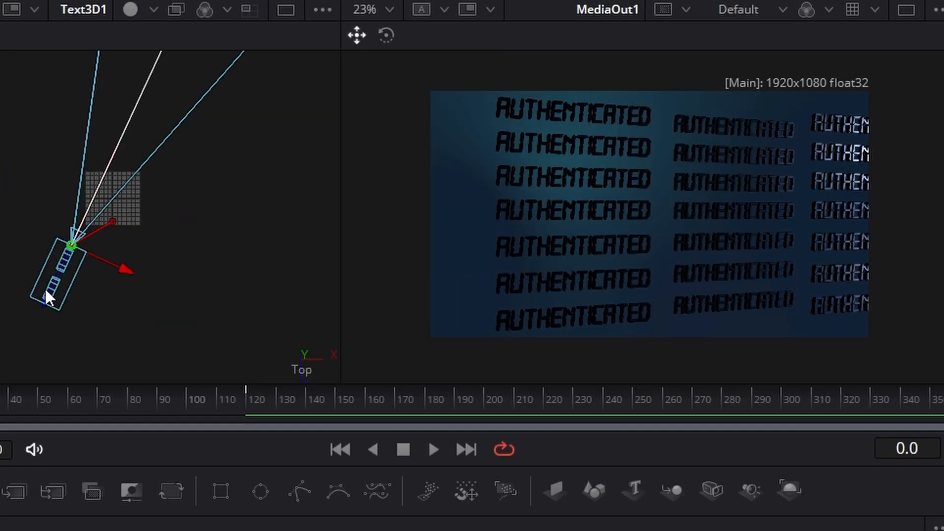
{"action": "left_click_drag", "start_coordinate": [47, 297], "coordinate": [59, 248]}
{"action": "key", "text": "w"}
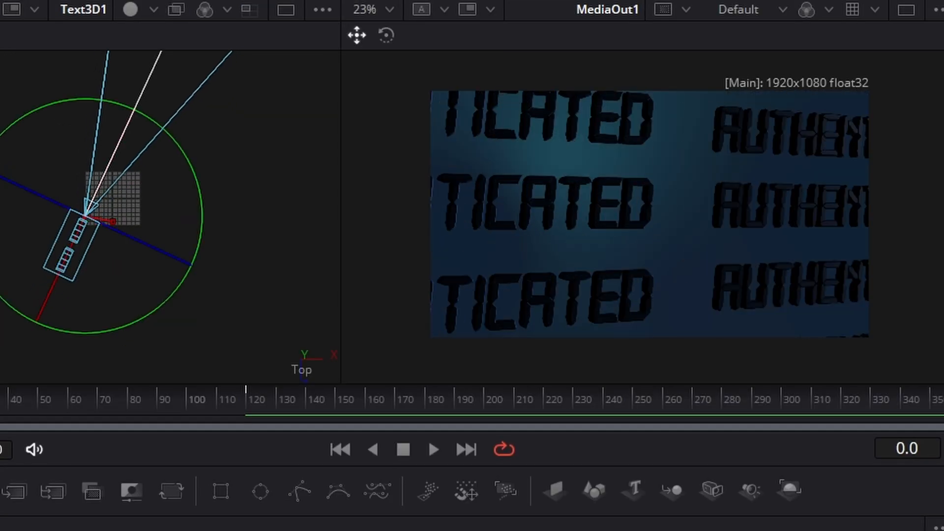
{"action": "left_click_drag", "start_coordinate": [193, 155], "coordinate": [202, 181]}
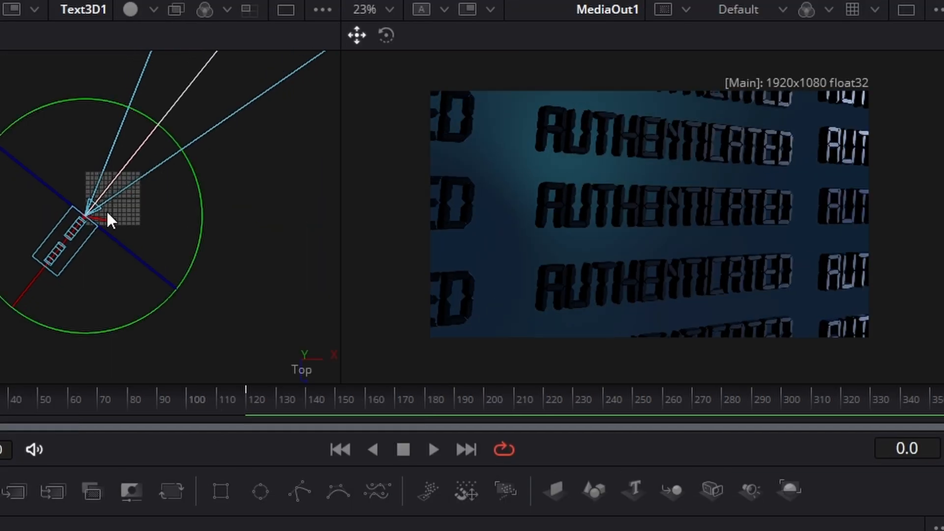
Step: Refine the camera's starting position and Y rotation so the angled text columns fill the frame, and play the animation
{"action": "left_click", "coordinate": [66, 64]}
{"action": "left_click_drag", "start_coordinate": [280, 297], "coordinate": [199, 300]}
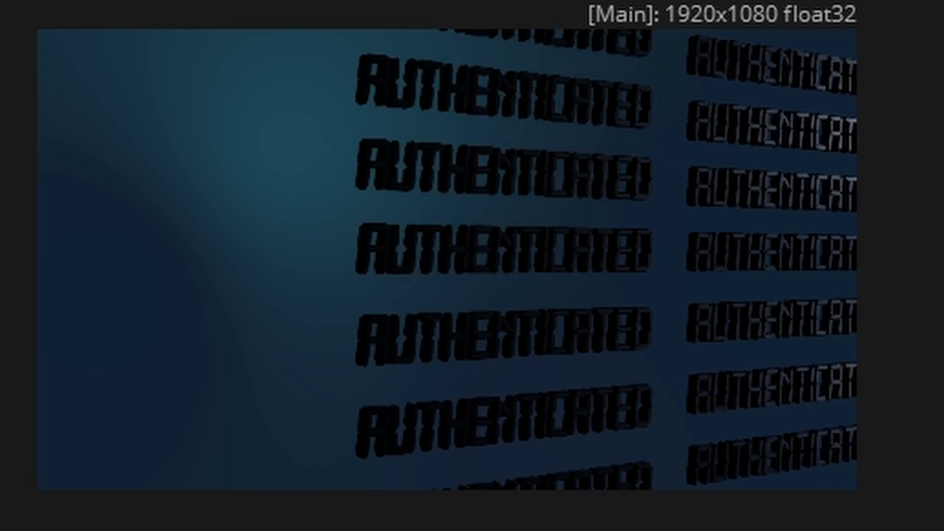
{"action": "left_click_drag", "start_coordinate": [281, 180], "coordinate": [287, 194]}
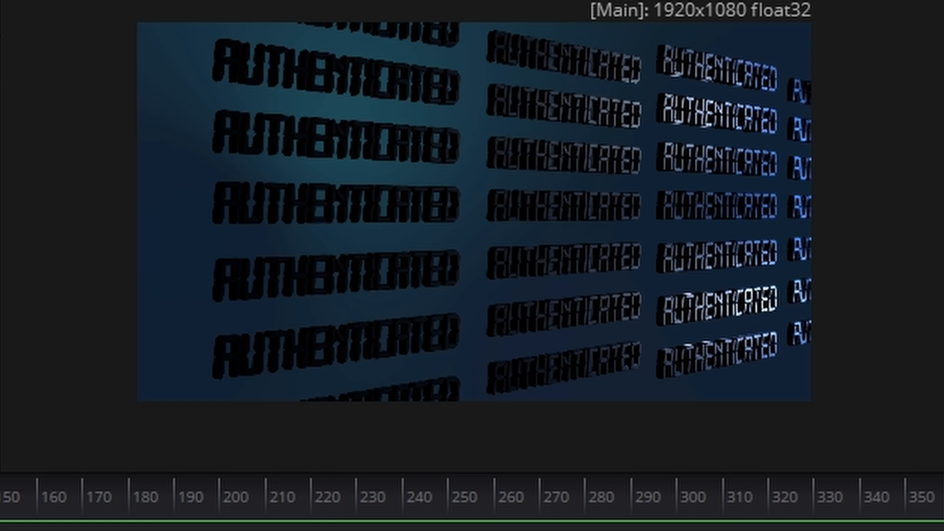
{"action": "left_click_drag", "start_coordinate": [9, 244], "coordinate": [22, 234]}
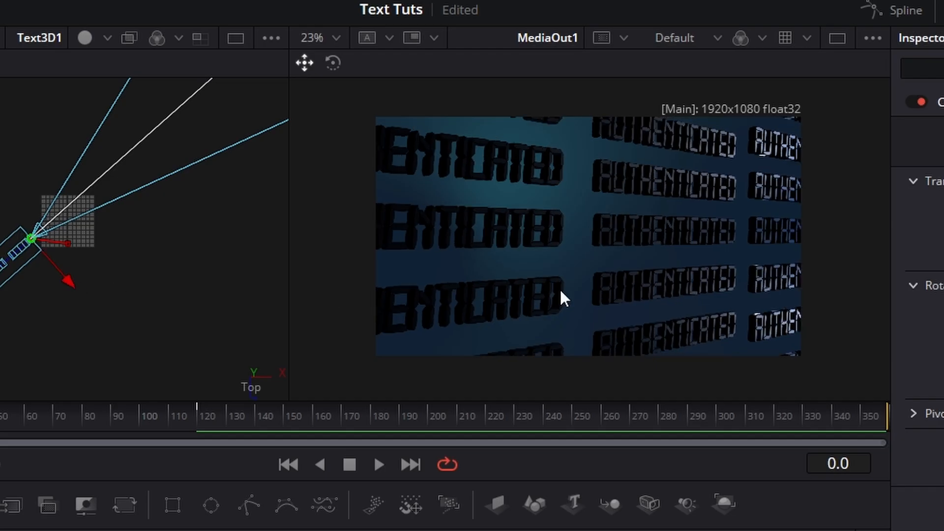
{"action": "key", "text": "space"}
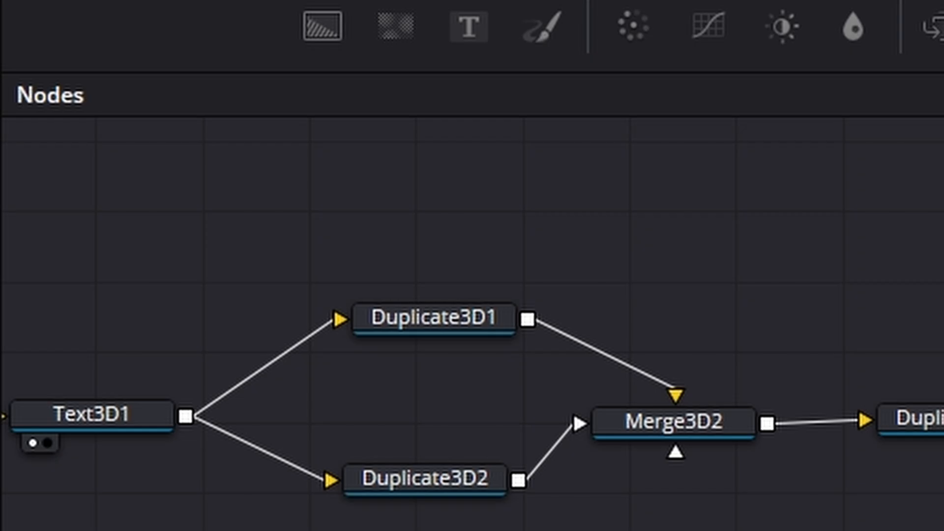
Step: Apply a TextScramble modifier to the text of Text3D1
{"action": "left_click_drag", "start_coordinate": [269, 433], "coordinate": [417, 243]}
{"action": "left_click", "coordinate": [288, 241]}
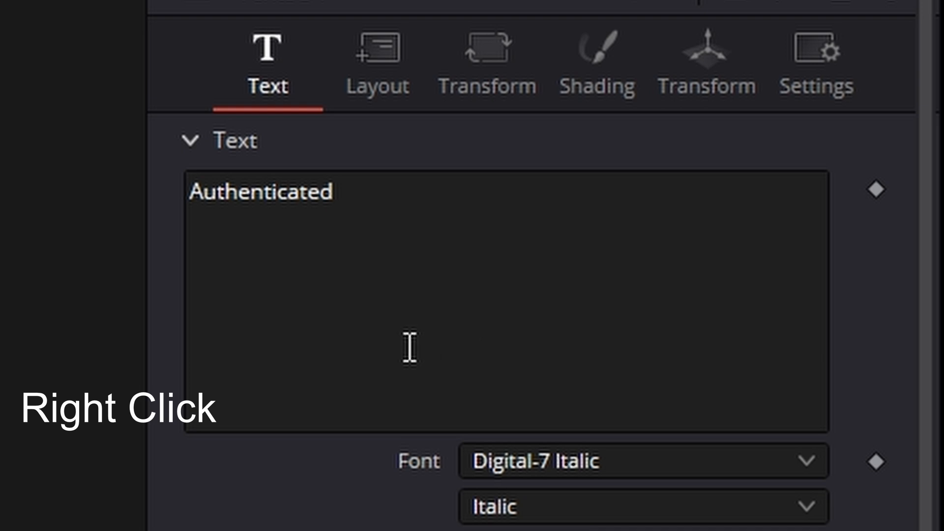
{"action": "left_click", "coordinate": [341, 339]}
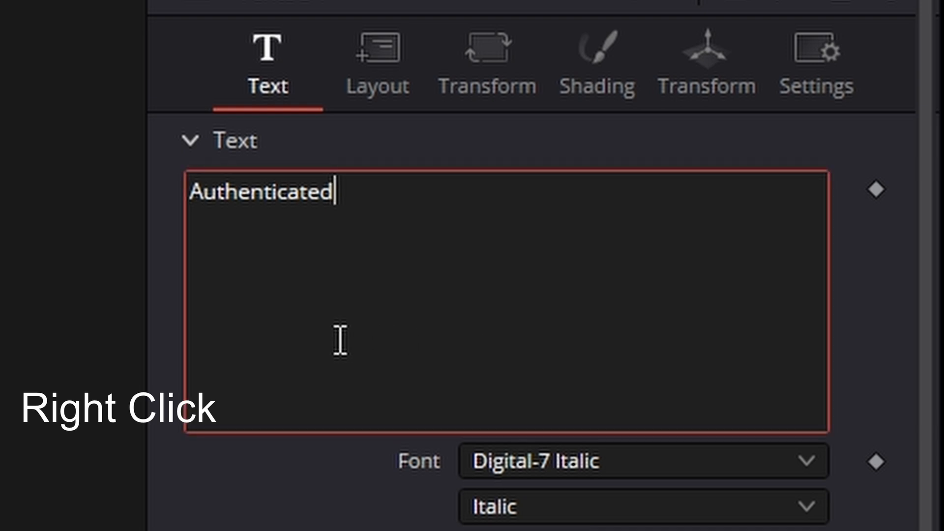
{"action": "right_click", "coordinate": [339, 342]}
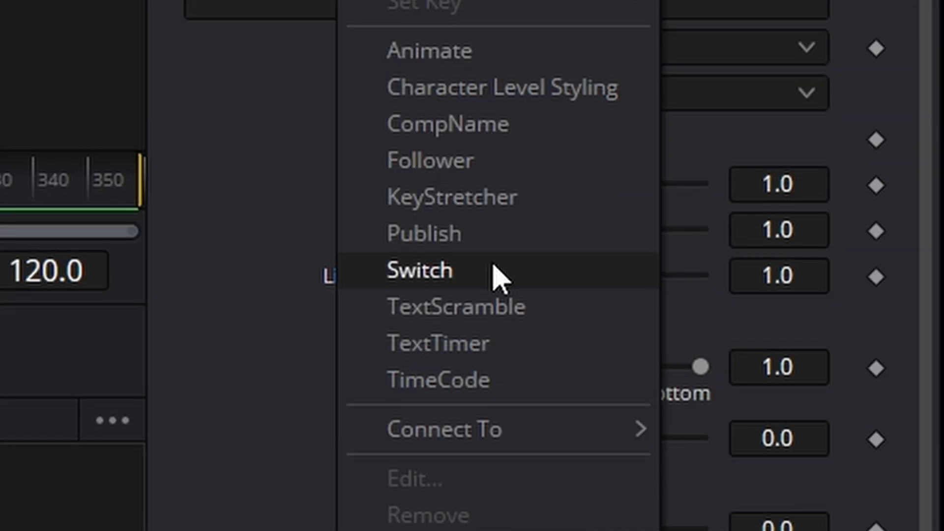
{"action": "left_click", "coordinate": [499, 308]}
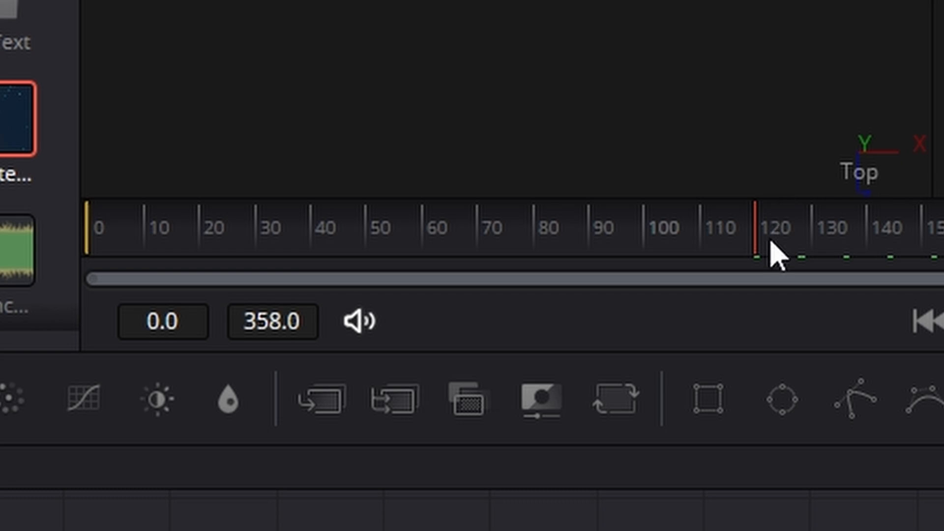
Step: Set the TextScramble modifier's Randomness to 1.3 with a keyframe at frame 0, and open Randomness for editing at frame 150
{"action": "left_click_drag", "start_coordinate": [768, 248], "coordinate": [69, 253]}
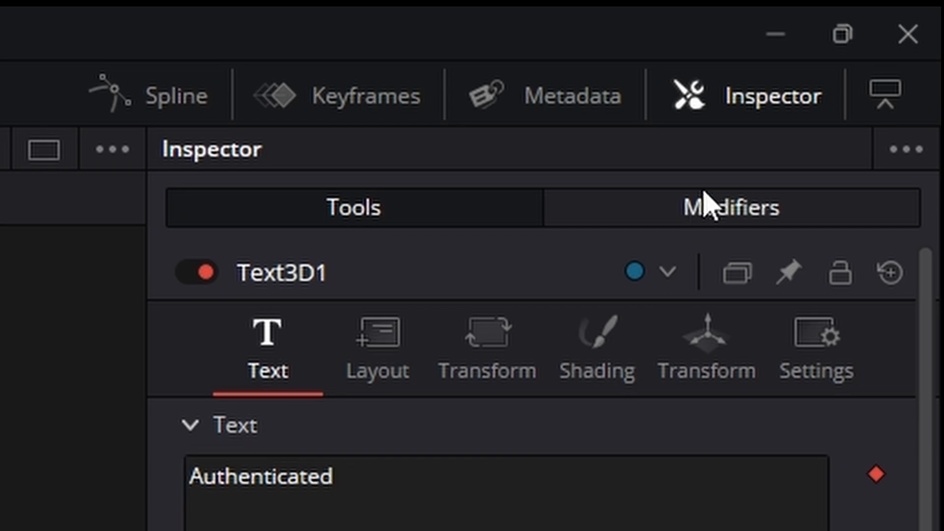
{"action": "left_click", "coordinate": [706, 205]}
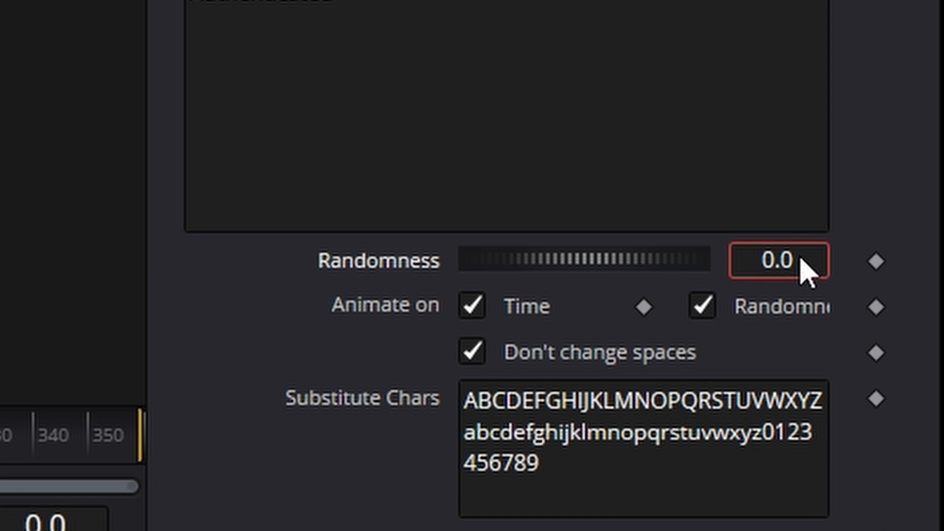
{"action": "left_click_drag", "start_coordinate": [802, 254], "coordinate": [934, 264]}
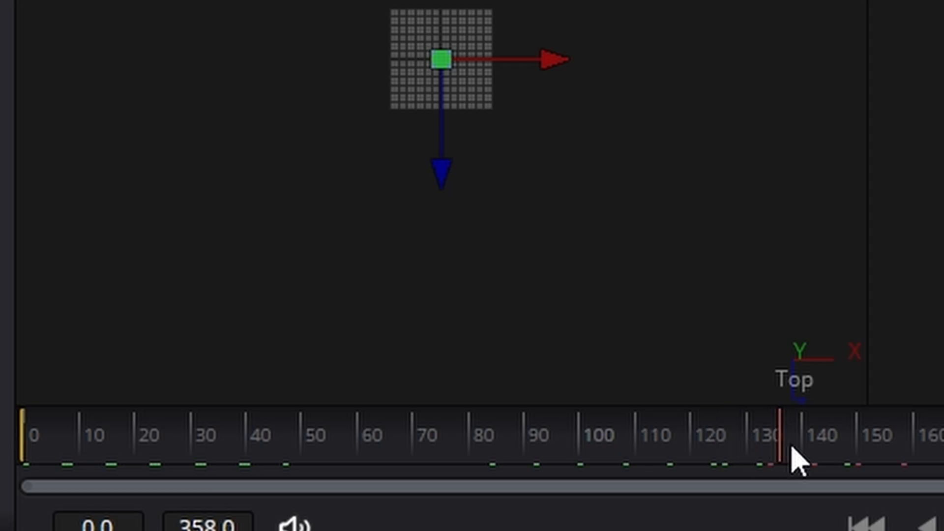
{"action": "left_click_drag", "start_coordinate": [792, 447], "coordinate": [864, 447]}
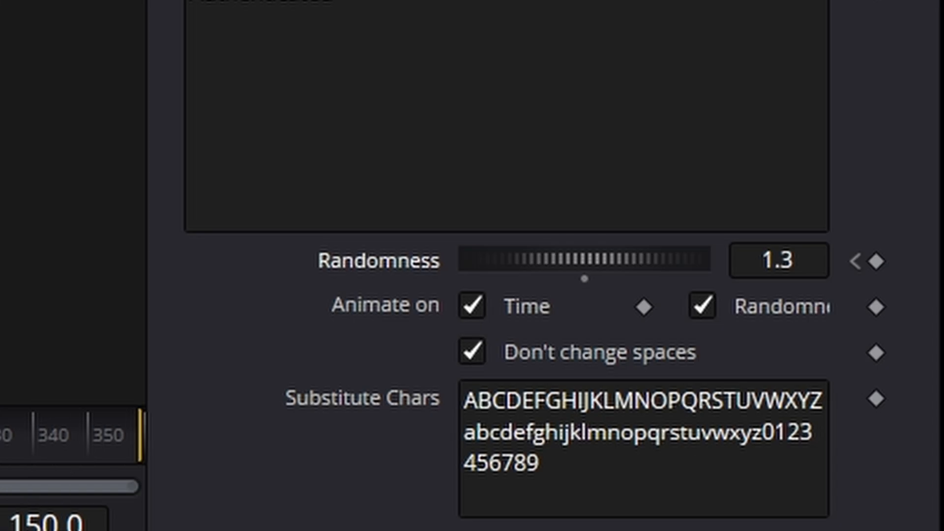
{"action": "left_click", "coordinate": [784, 259]}
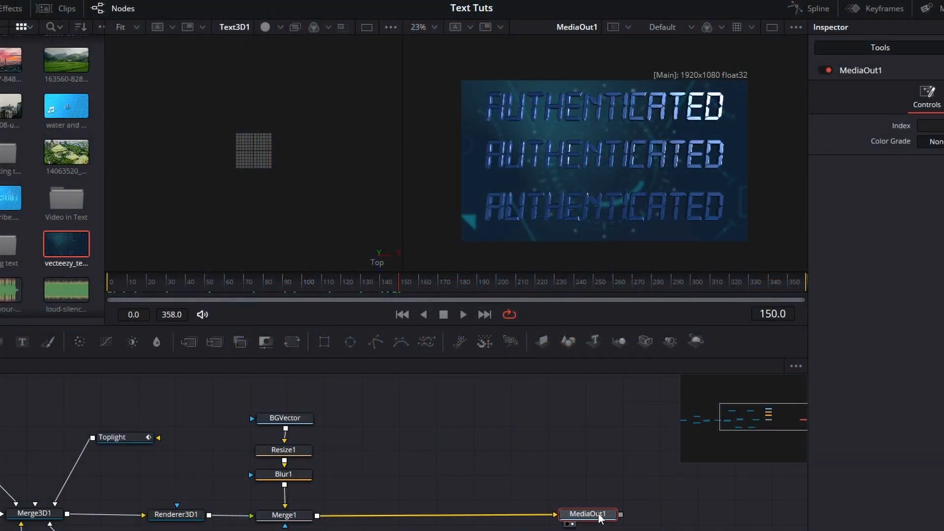
Step: Shift MediaOut1 farther along the node graph and add a Lens Blur node between Merge1 and MediaOut1
{"action": "left_click_drag", "start_coordinate": [614, 515], "coordinate": [619, 520]}
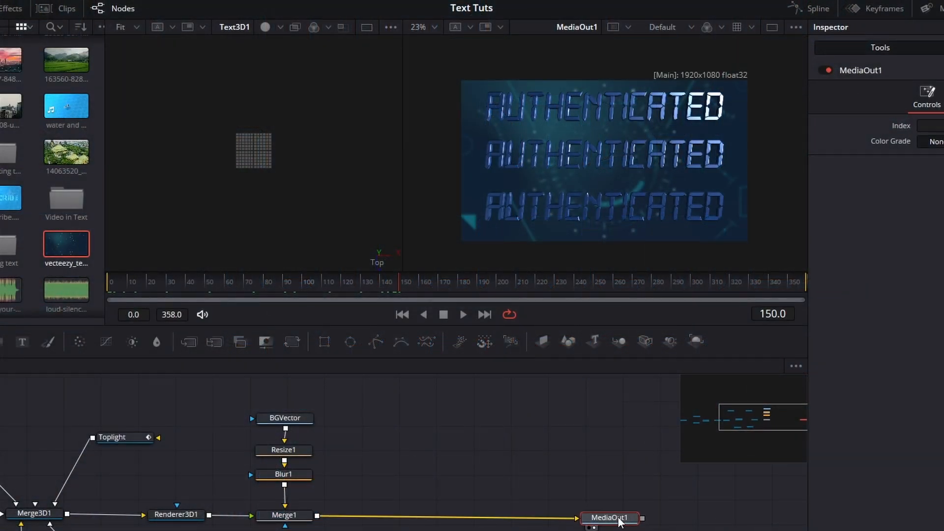
{"action": "left_click", "coordinate": [306, 516]}
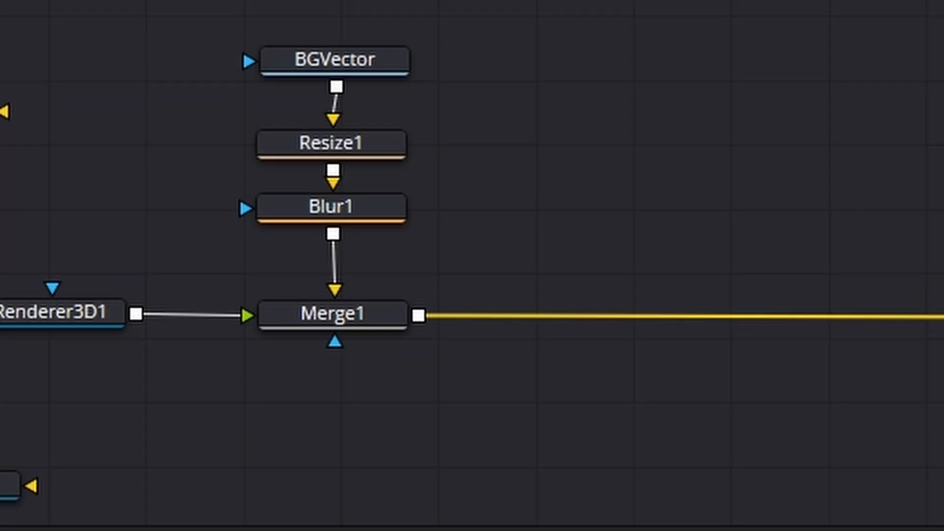
{"action": "left_click", "coordinate": [356, 322]}
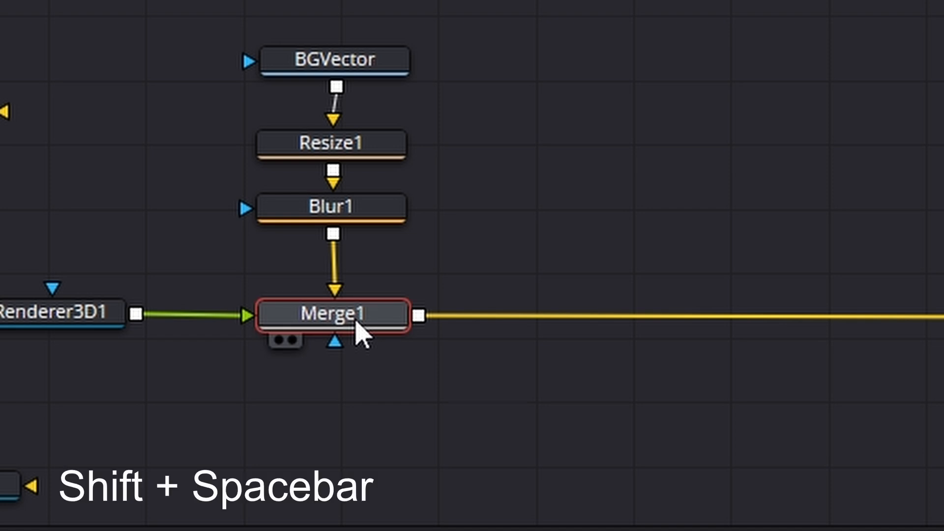
{"action": "key", "text": "shift+space"}
{"action": "key", "text": "BackSpace"}
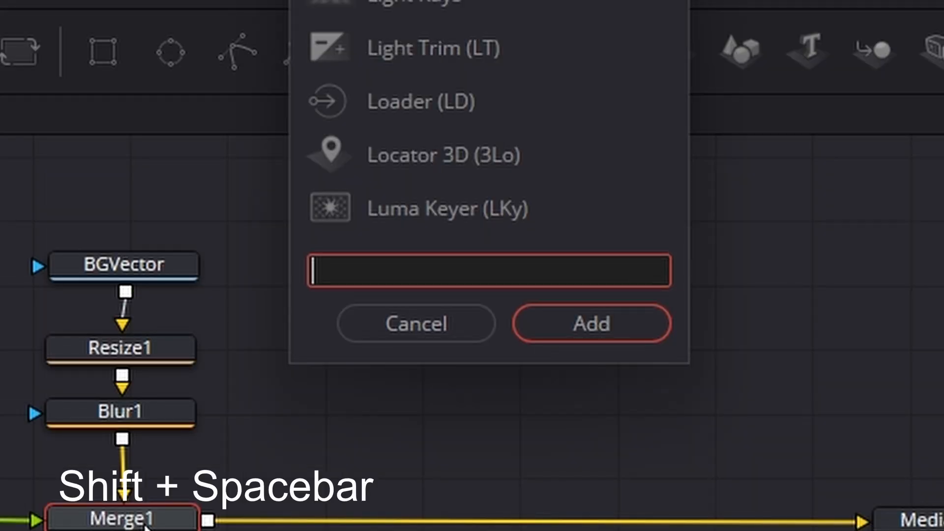
{"action": "type", "text": "len"}
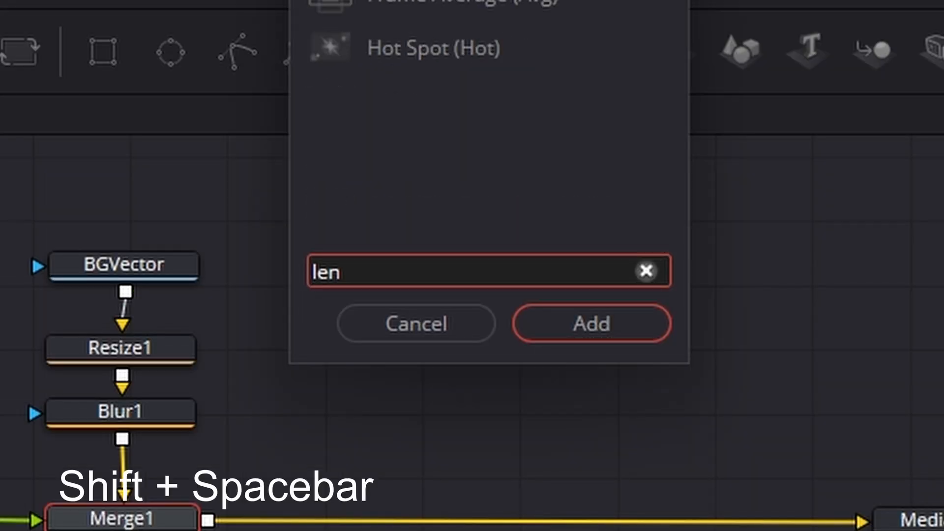
{"action": "type", "text": "s b"}
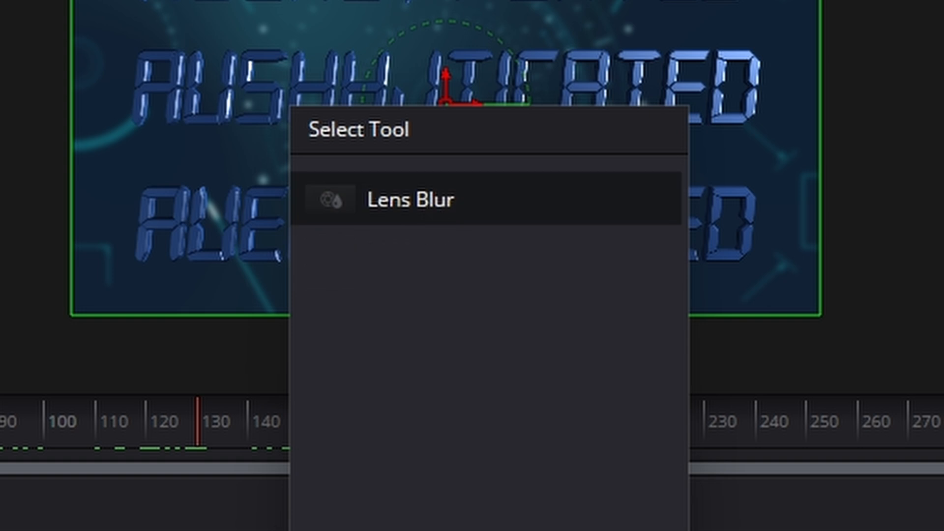
{"action": "key", "text": "Return"}
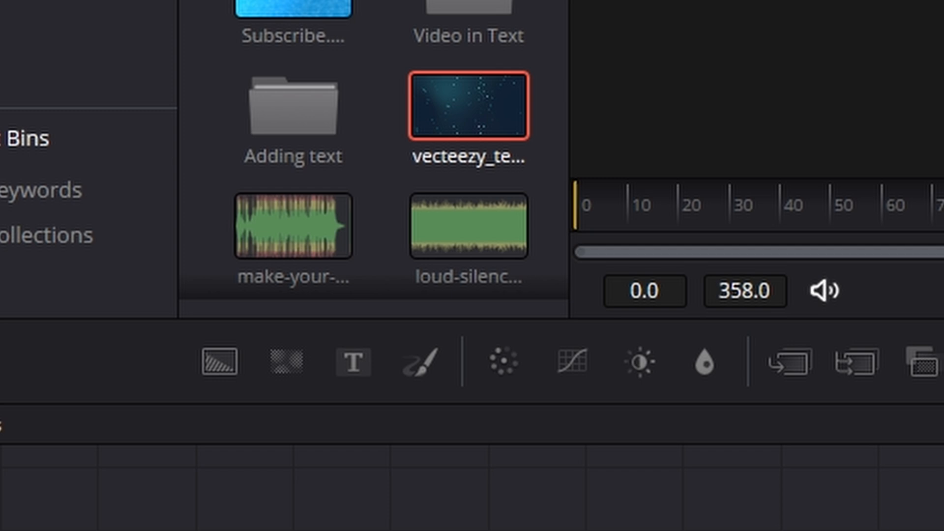
Step: Add a separate Background node, show it in the viewer and set its color type to Gradient
{"action": "left_click_drag", "start_coordinate": [220, 361], "coordinate": [669, 123]}
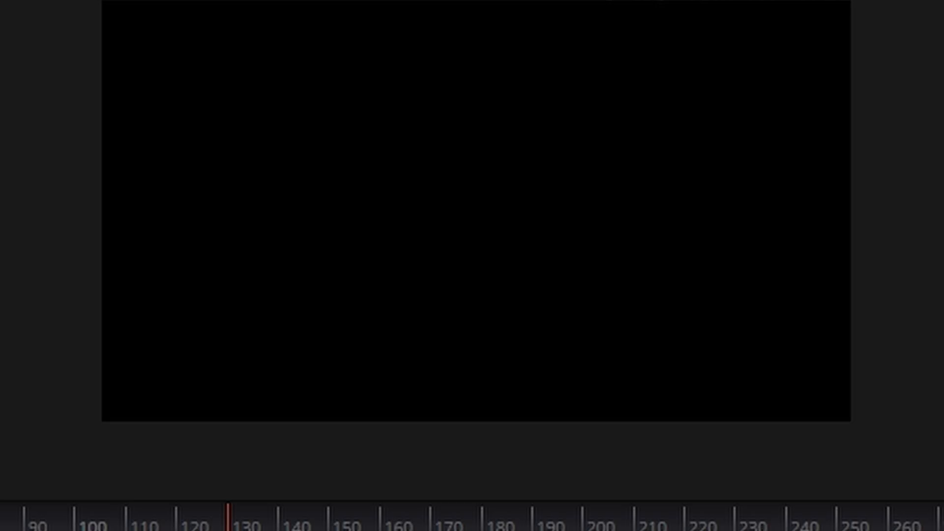
{"action": "left_click", "coordinate": [654, 169]}
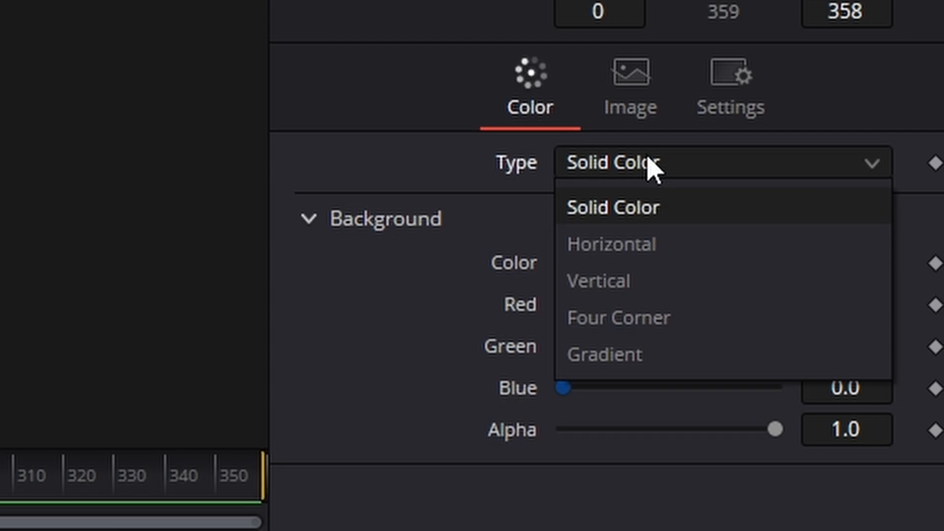
{"action": "left_click", "coordinate": [676, 358]}
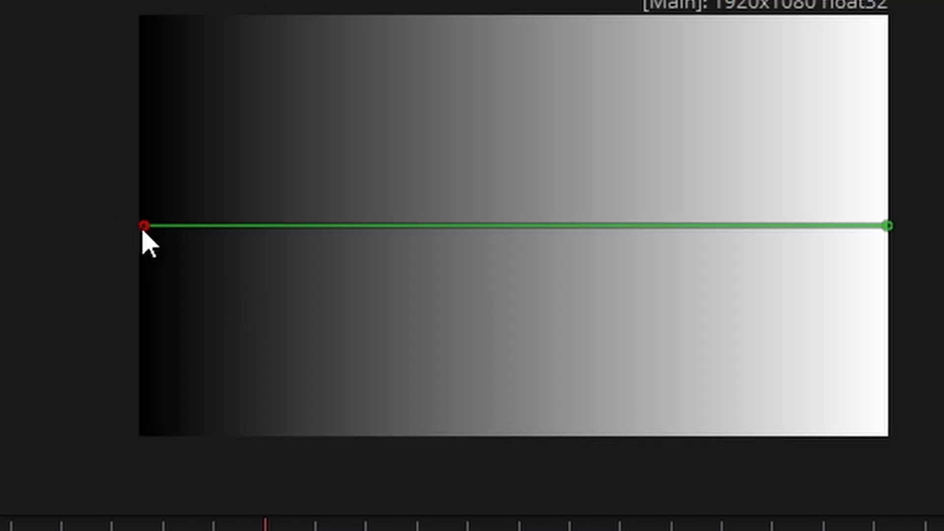
Step: Pull the gradient's ends inward to about X 0.154 and X 0.835, and set the black stop's Alpha to 0
{"action": "left_click_drag", "start_coordinate": [144, 228], "coordinate": [254, 224]}
{"action": "left_click_drag", "start_coordinate": [888, 225], "coordinate": [762, 220]}
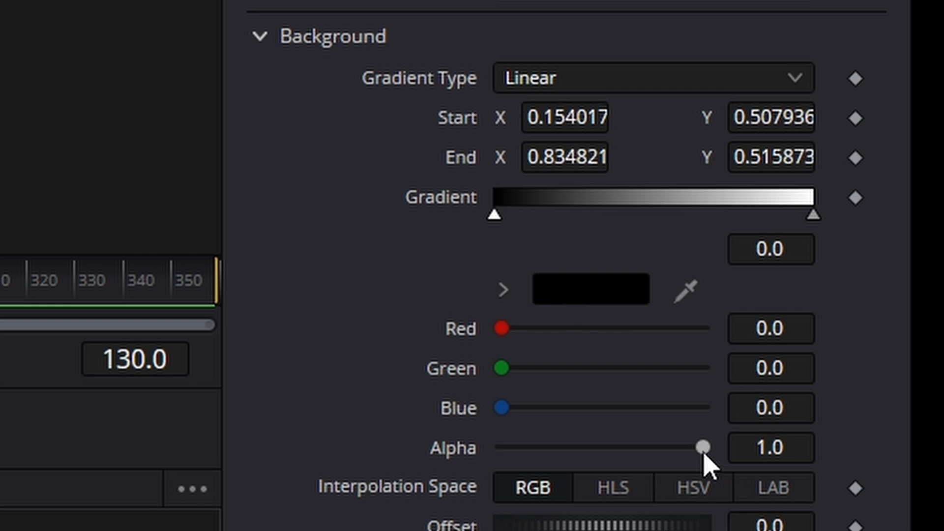
{"action": "left_click_drag", "start_coordinate": [704, 453], "coordinate": [501, 453]}
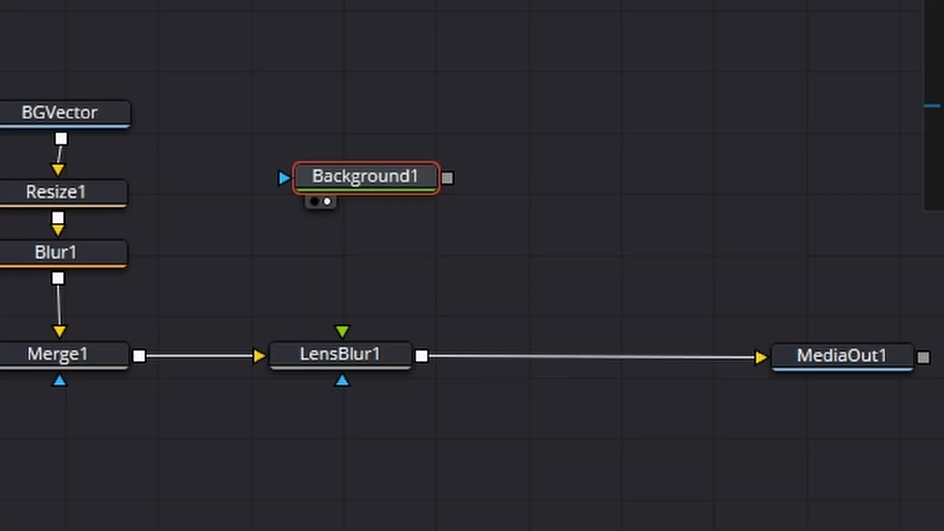
Step: Connect Background1 to LensBlur1's blue mask input, align it above that node, and view MediaOut1
{"action": "left_click_drag", "start_coordinate": [448, 183], "coordinate": [341, 383]}
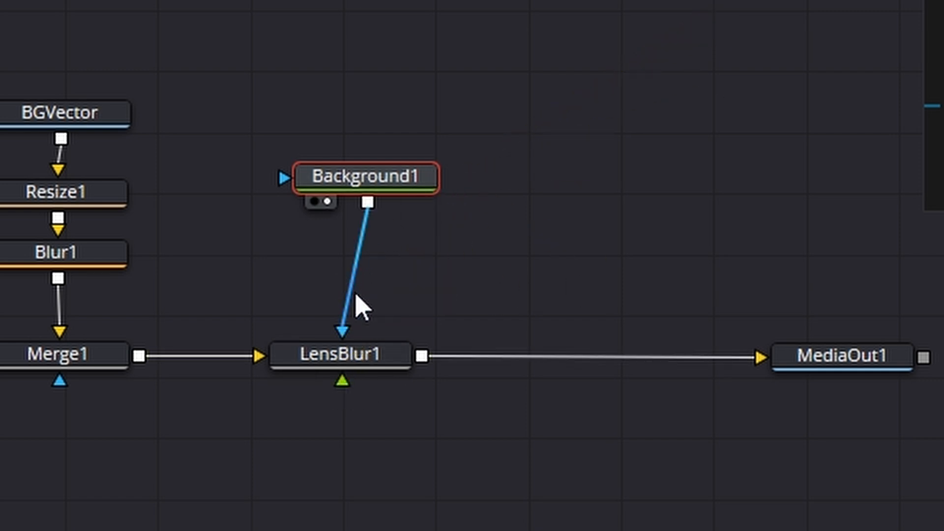
{"action": "left_click_drag", "start_coordinate": [387, 153], "coordinate": [369, 186]}
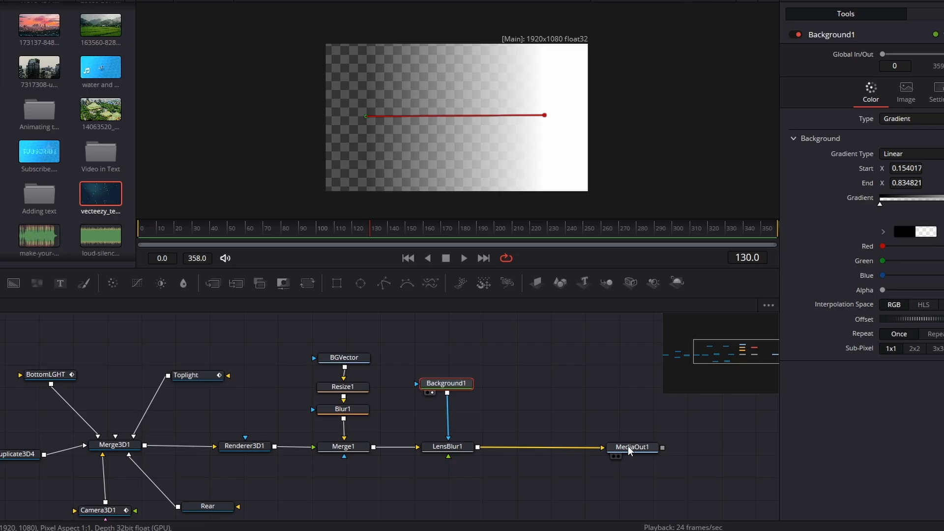
{"action": "left_click", "coordinate": [635, 446]}
Step: Reverse Background1's gradient by moving its start toward the right of the text and its end toward the left, shifting the blur leftward
{"action": "left_click", "coordinate": [468, 388]}
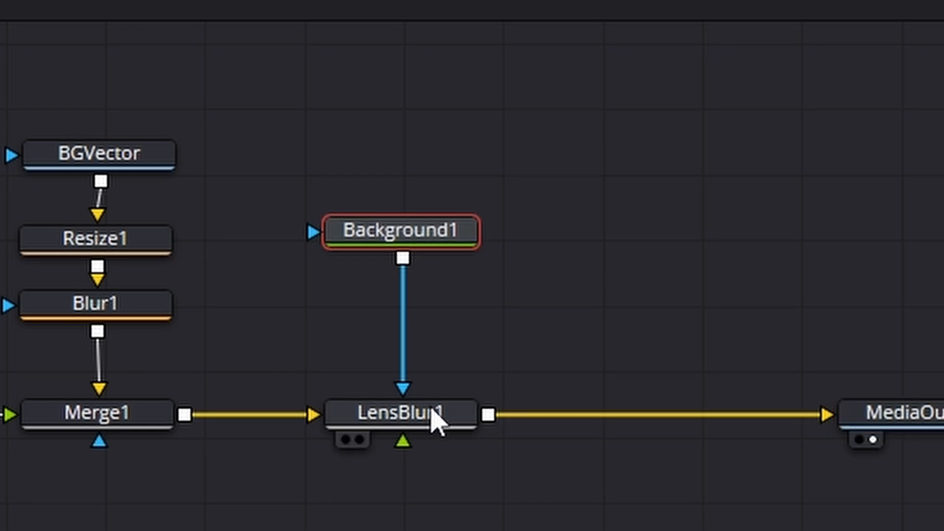
{"action": "left_click", "coordinate": [466, 448]}
{"action": "left_click_drag", "start_coordinate": [572, 210], "coordinate": [635, 215]}
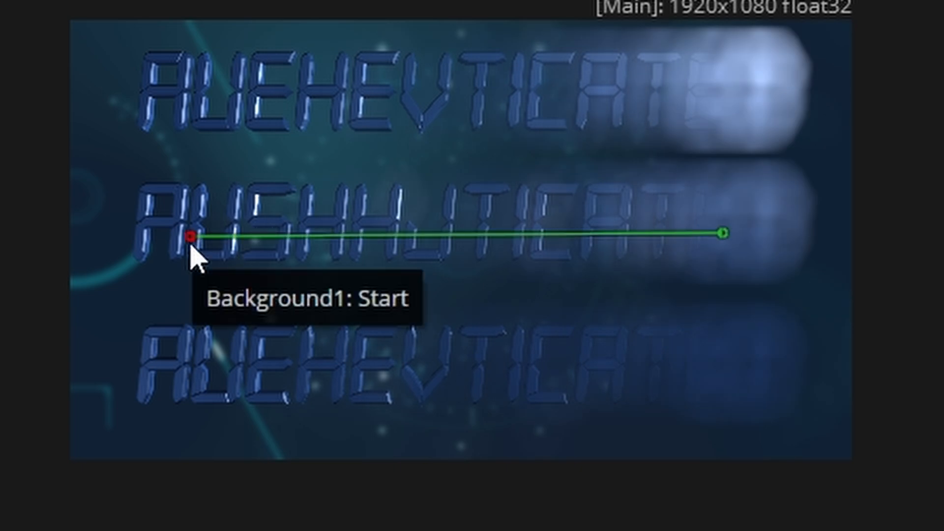
{"action": "left_click_drag", "start_coordinate": [191, 244], "coordinate": [682, 227]}
{"action": "left_click_drag", "start_coordinate": [447, 228], "coordinate": [343, 223]}
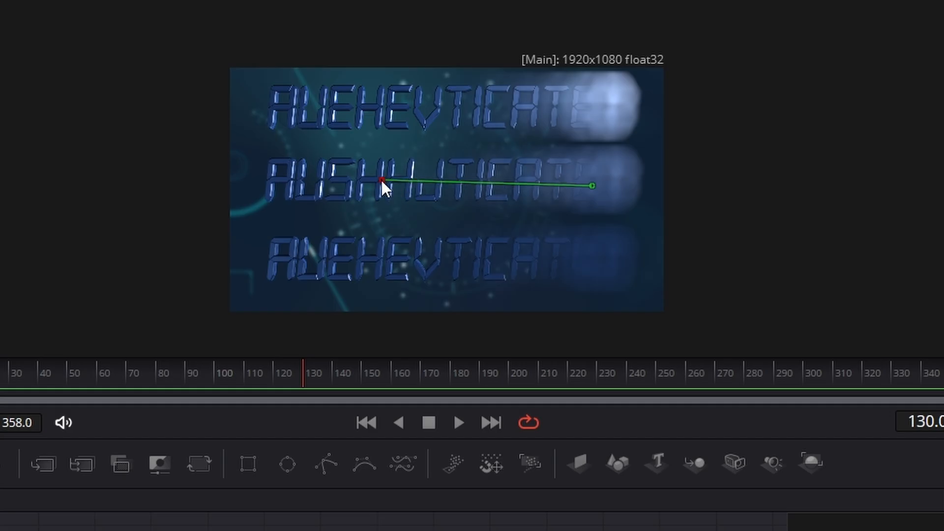
{"action": "left_click_drag", "start_coordinate": [593, 186], "coordinate": [295, 188]}
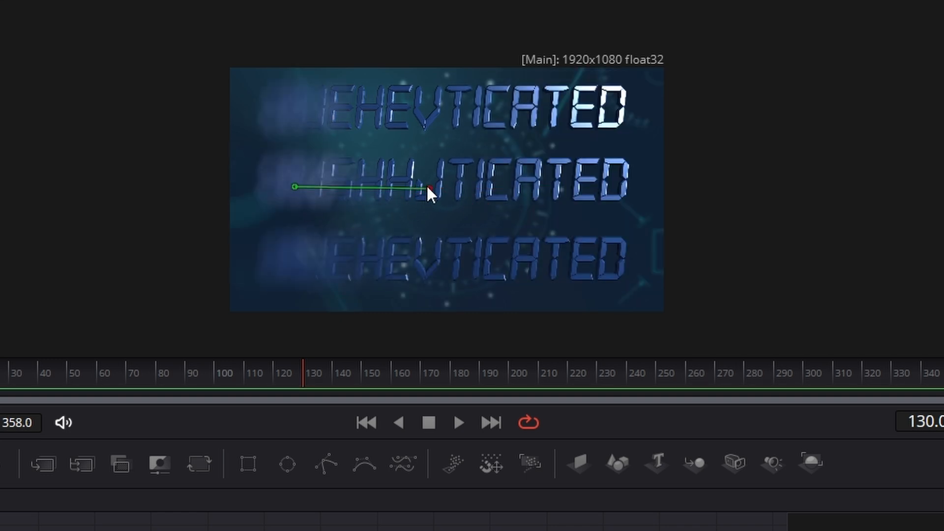
{"action": "left_click_drag", "start_coordinate": [428, 189], "coordinate": [564, 184]}
{"action": "left_click_drag", "start_coordinate": [295, 187], "coordinate": [346, 187]}
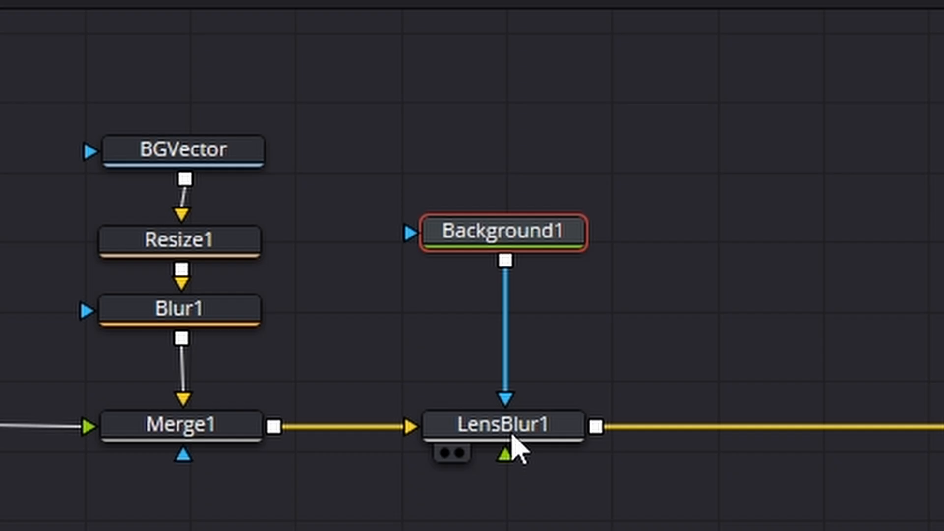
Step: Set LensBlur1's Blur Size to 0.0 and keyframe it at frame 130
{"action": "left_click", "coordinate": [512, 447]}
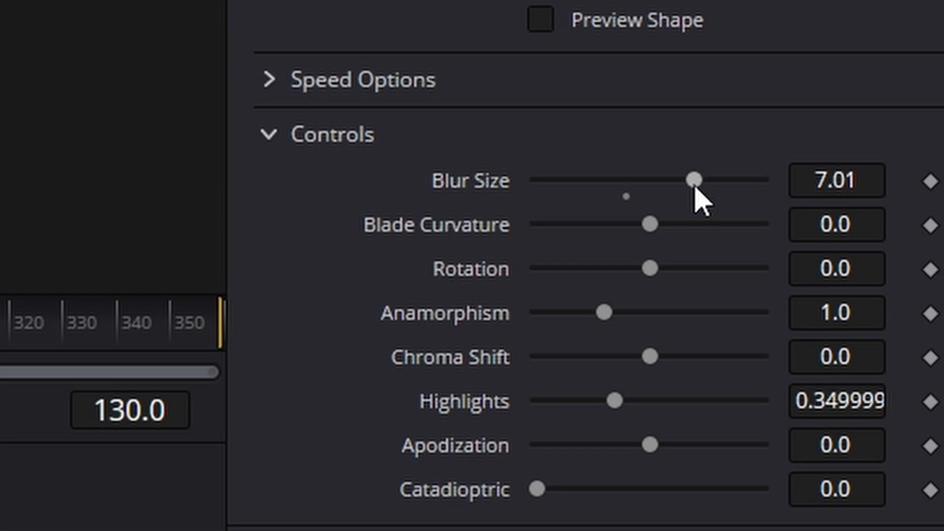
{"action": "left_click_drag", "start_coordinate": [696, 201], "coordinate": [485, 196]}
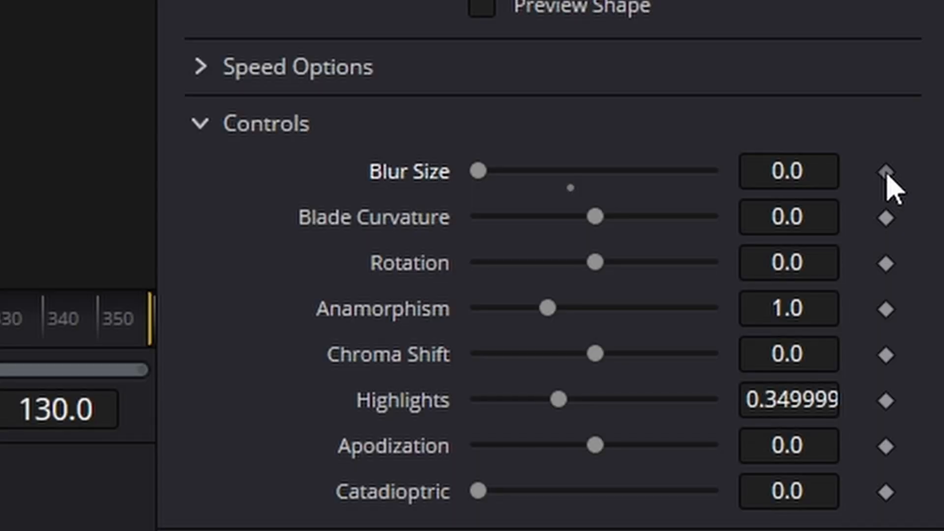
{"action": "left_click", "coordinate": [885, 171]}
Step: Raise LensBlur1's Blur Size to about 3.23 at frame 80 and increase it further at frame 0
{"action": "left_click_drag", "start_coordinate": [816, 220], "coordinate": [541, 238]}
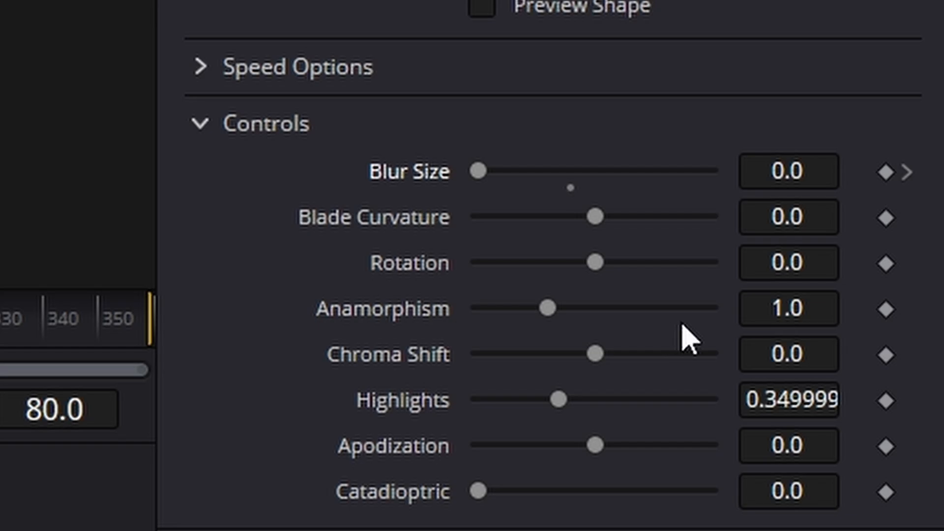
{"action": "left_click_drag", "start_coordinate": [478, 170], "coordinate": [537, 169]}
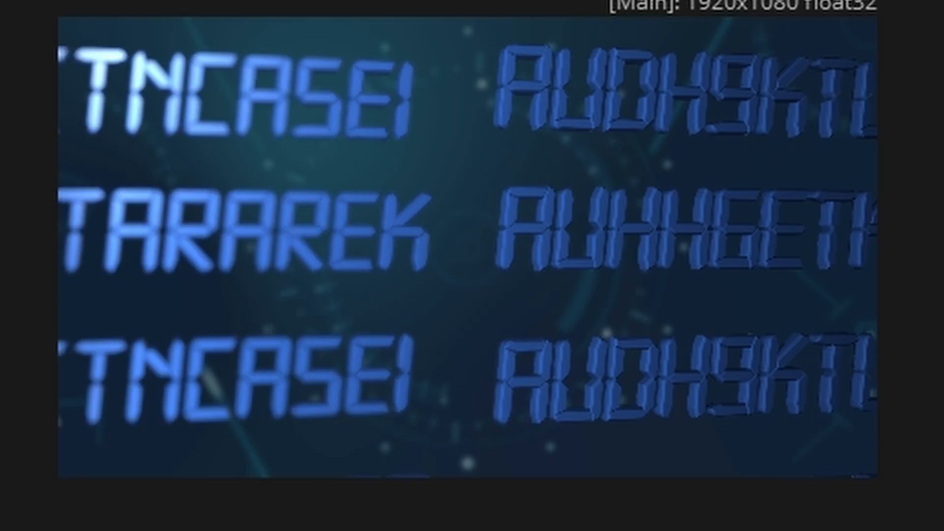
{"action": "left_click_drag", "start_coordinate": [572, 278], "coordinate": [169, 277]}
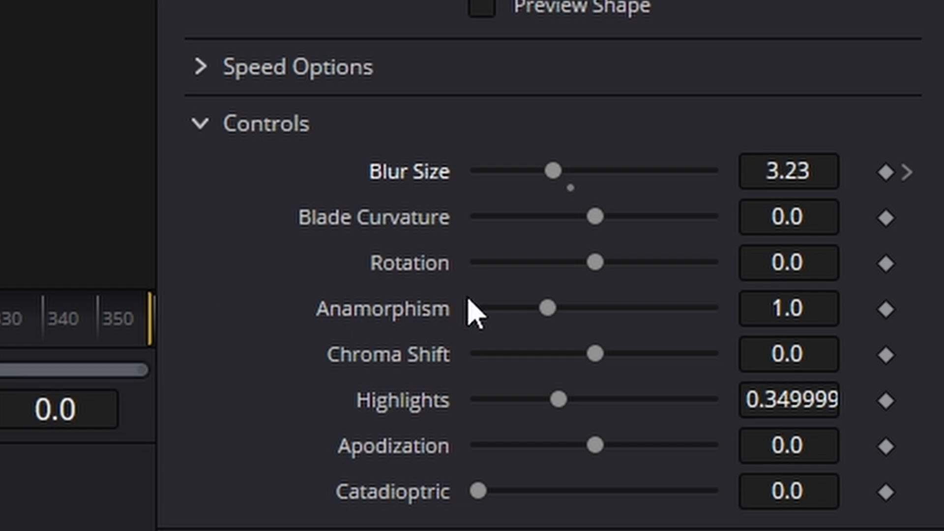
{"action": "left_click_drag", "start_coordinate": [553, 171], "coordinate": [636, 184]}
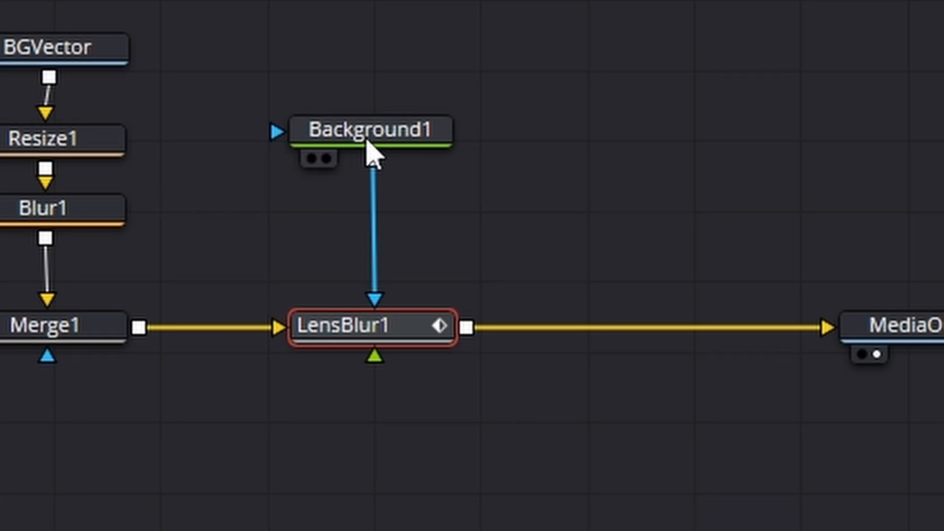
Step: Place Background1's gradient start at about X 1.145, Y 0.762 and end at X 0.208, Y 0.401, keyframing both at frame 0
{"action": "left_click", "coordinate": [367, 138]}
{"action": "left_click_drag", "start_coordinate": [682, 267], "coordinate": [856, 193]}
{"action": "left_click_drag", "start_coordinate": [379, 208], "coordinate": [360, 228]}
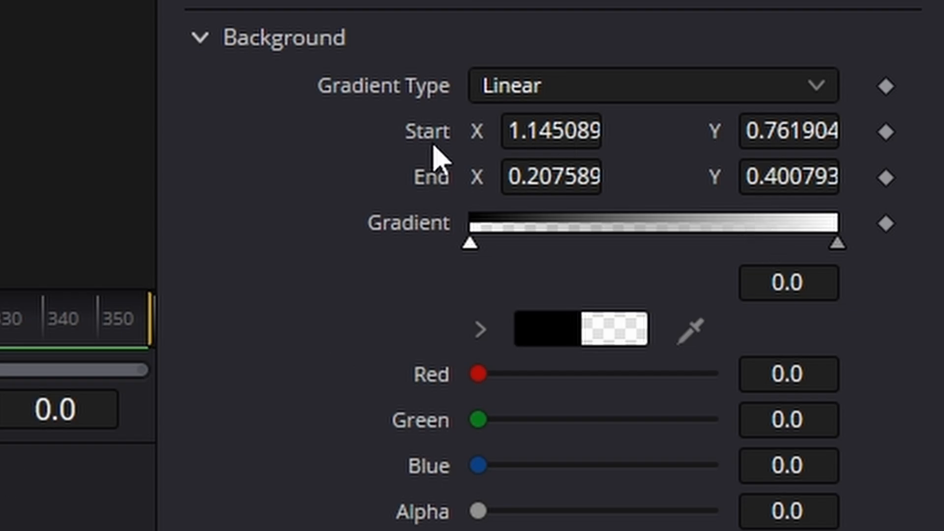
{"action": "left_click", "coordinate": [886, 132]}
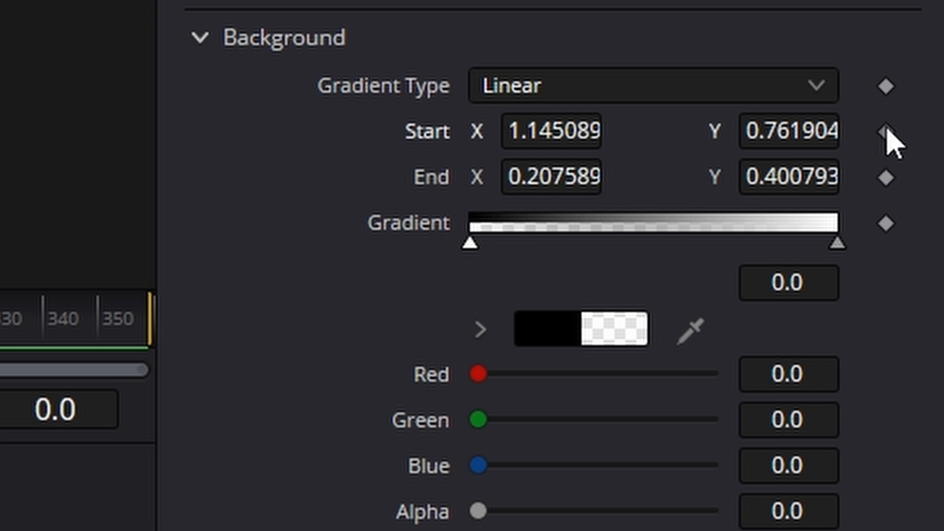
{"action": "left_click", "coordinate": [886, 177]}
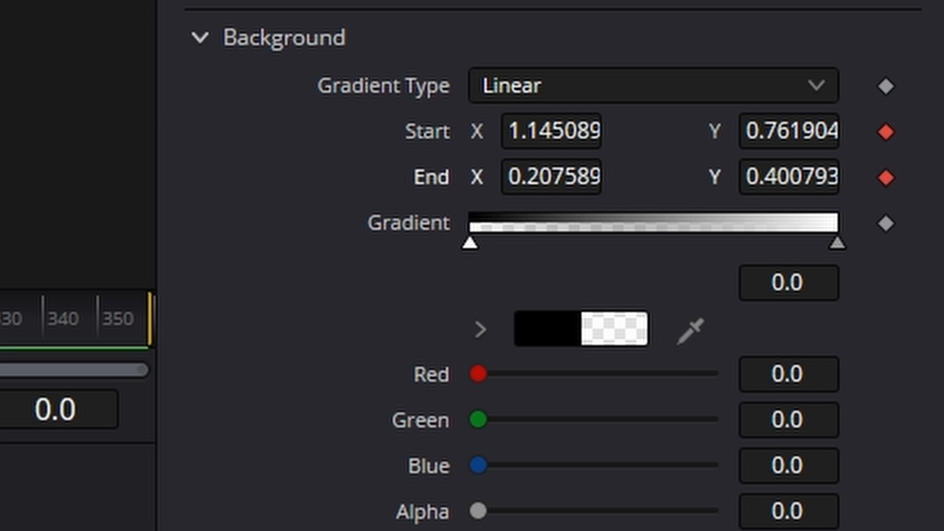
Step: Further along the timeline, animate the gradient diagonally by moving its start near the image's middle and its end past the left edge
{"action": "left_click_drag", "start_coordinate": [0, 322], "coordinate": [371, 329]}
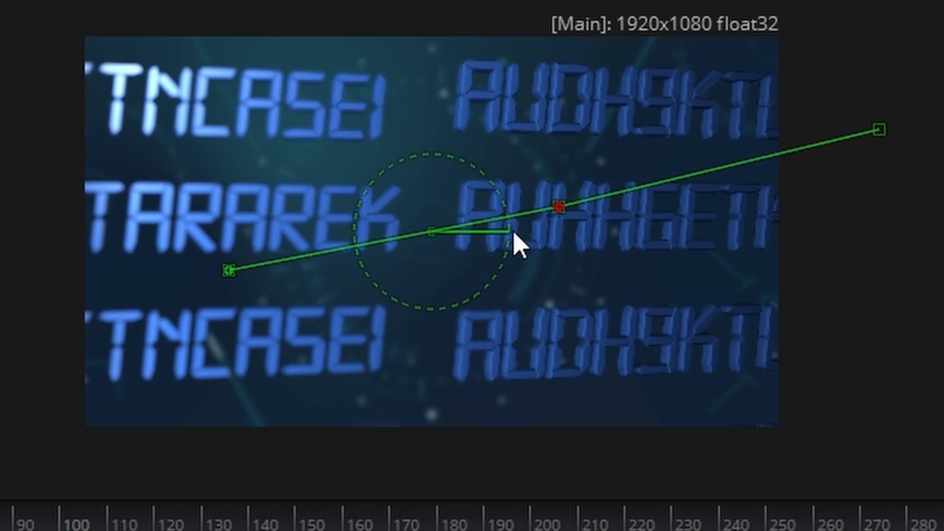
{"action": "left_click_drag", "start_coordinate": [230, 272], "coordinate": [2, 356]}
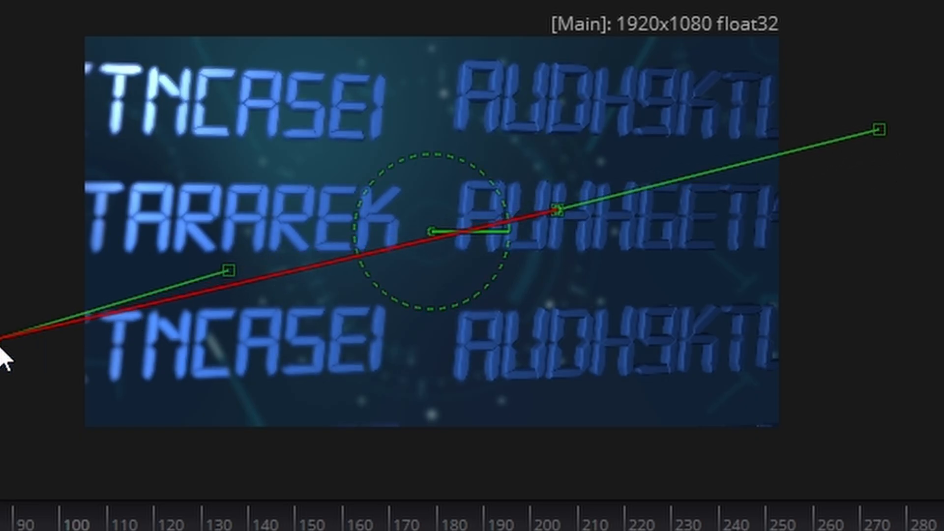
{"action": "left_click_drag", "start_coordinate": [0, 528], "coordinate": [206, 529]}
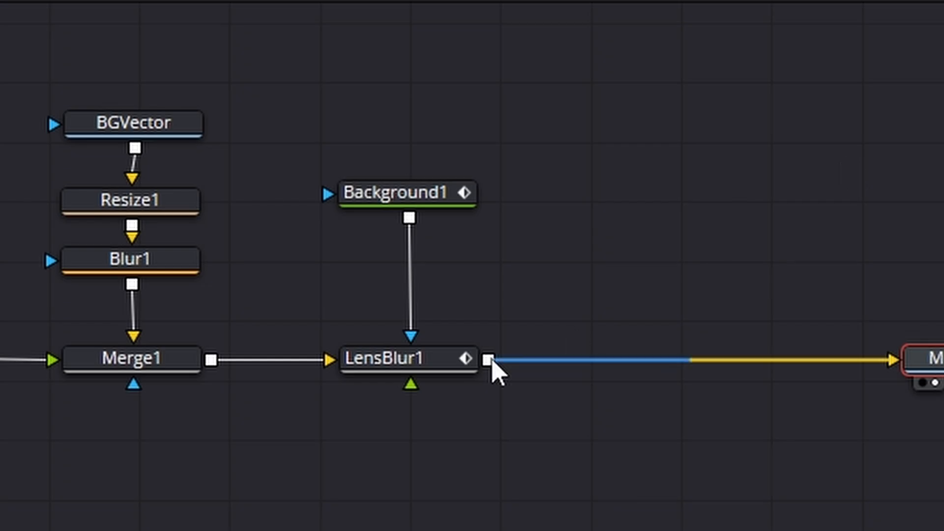
Step: Insert a Light Rays node between LensBlur1 and MediaOut1 and align it with the node row
{"action": "left_click", "coordinate": [443, 443]}
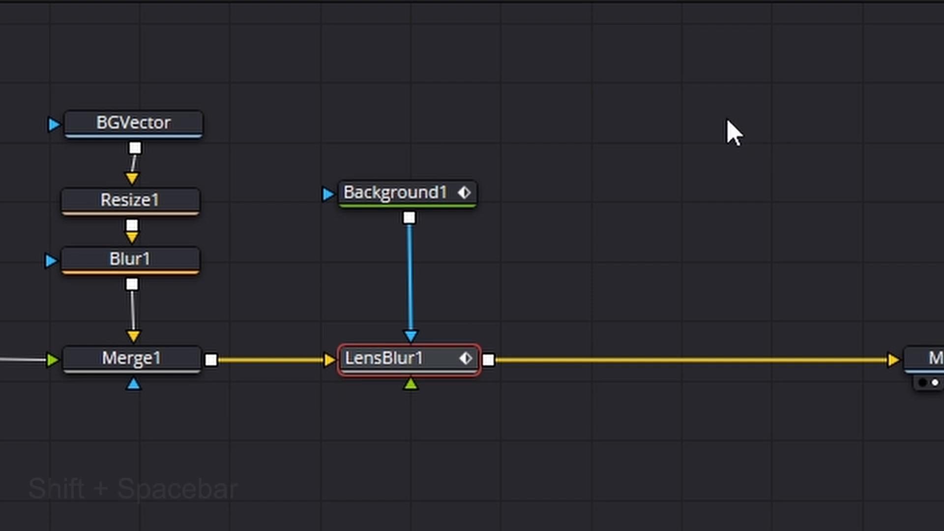
{"action": "key", "text": "shift+space"}
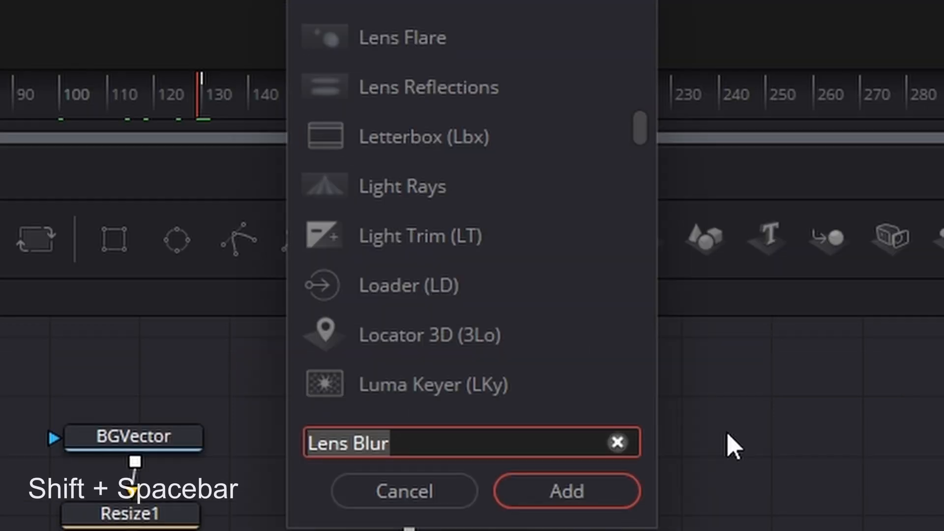
{"action": "key", "text": "BackSpace"}
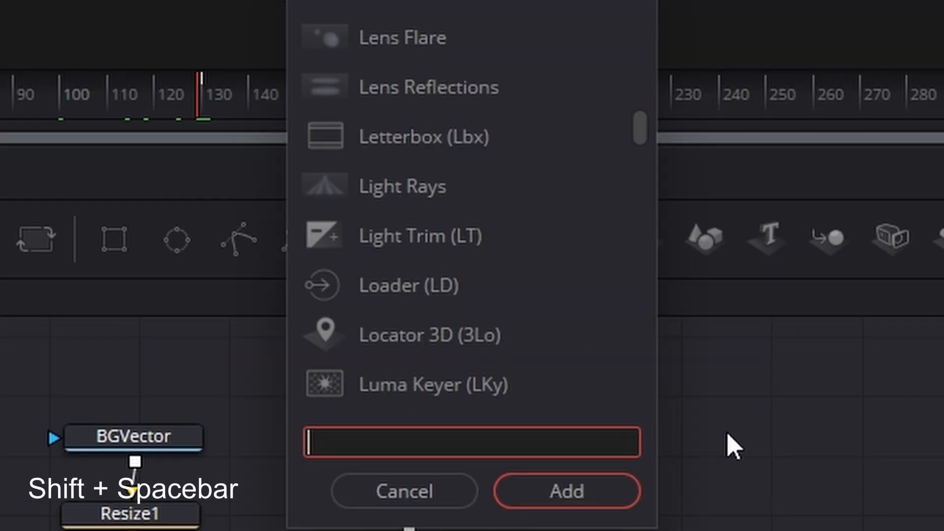
{"action": "type", "text": "rays"}
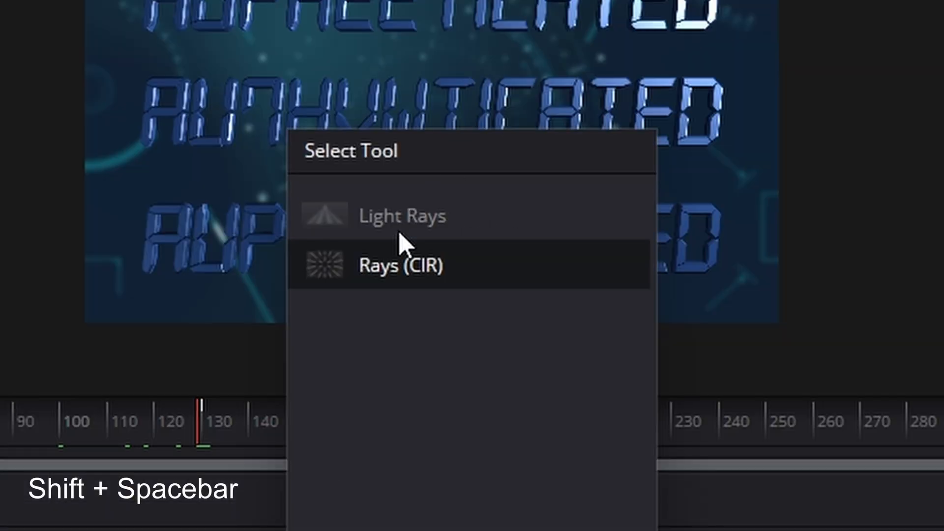
{"action": "left_click", "coordinate": [394, 217]}
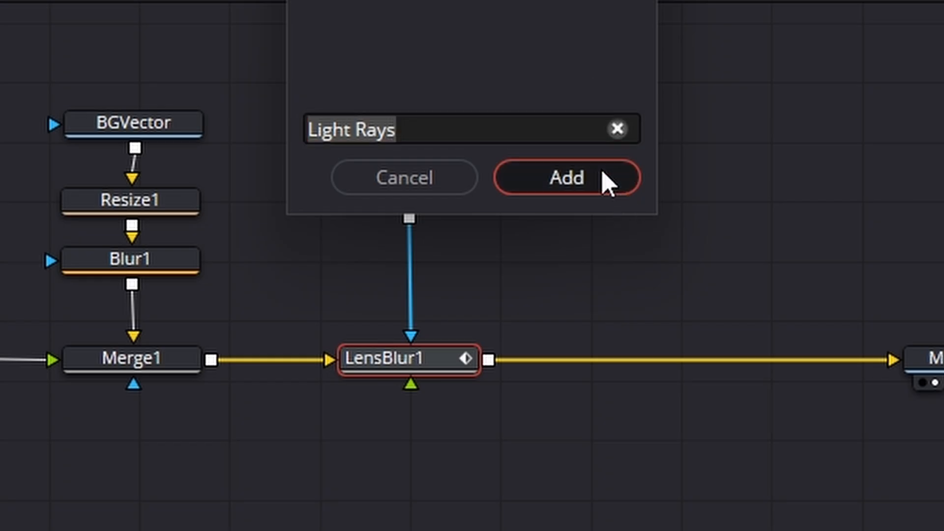
{"action": "left_click", "coordinate": [607, 182]}
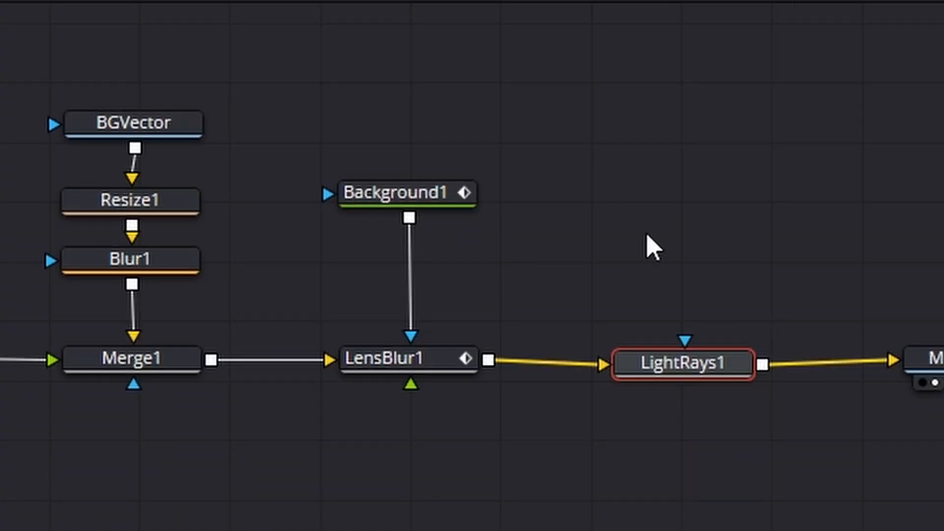
{"action": "left_click_drag", "start_coordinate": [698, 363], "coordinate": [698, 356]}
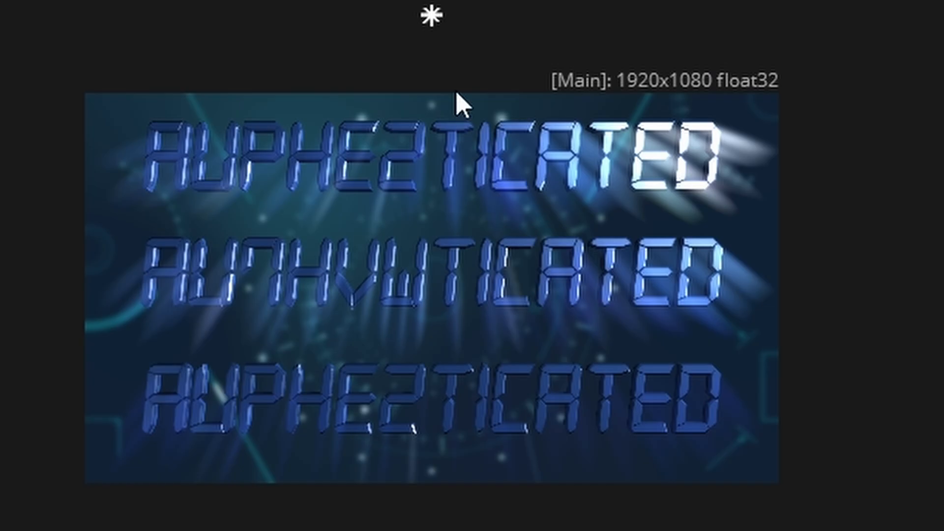
Step: Place LightRays1's ray origin at X 0.4375, Y 0.5333 and raise its Brightness to about 0.362
{"action": "left_click_drag", "start_coordinate": [430, 25], "coordinate": [388, 283]}
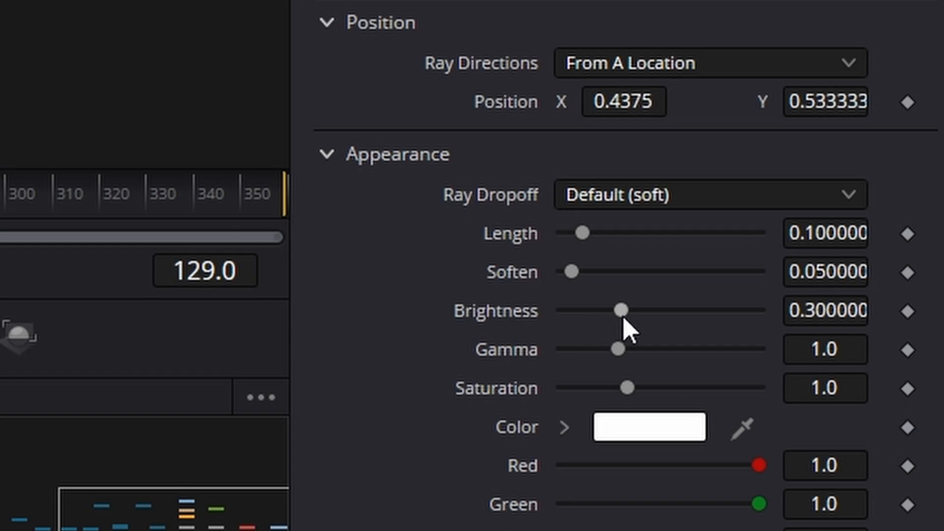
{"action": "left_click_drag", "start_coordinate": [622, 314], "coordinate": [631, 315]}
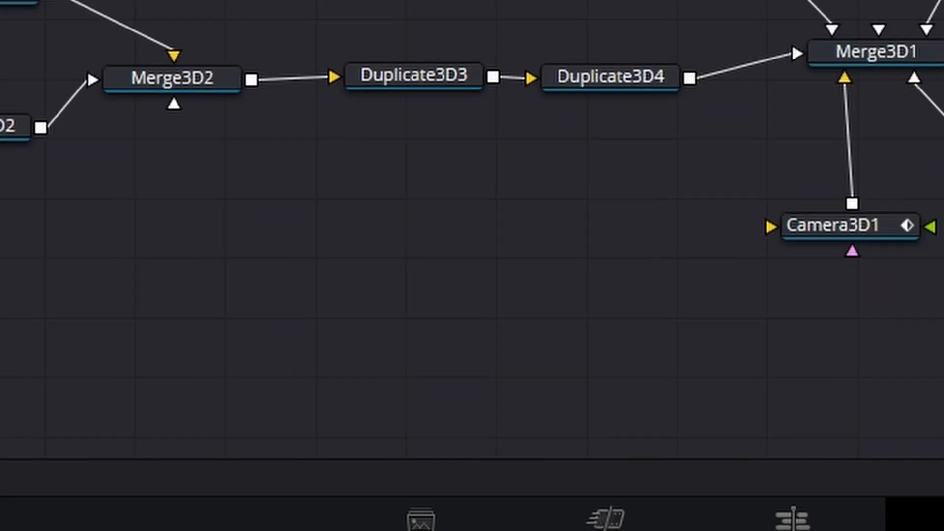
Step: Set Toplight's Intensity to 50 and enter a new Intensity for BottomLGHT
{"action": "left_click", "coordinate": [657, 141]}
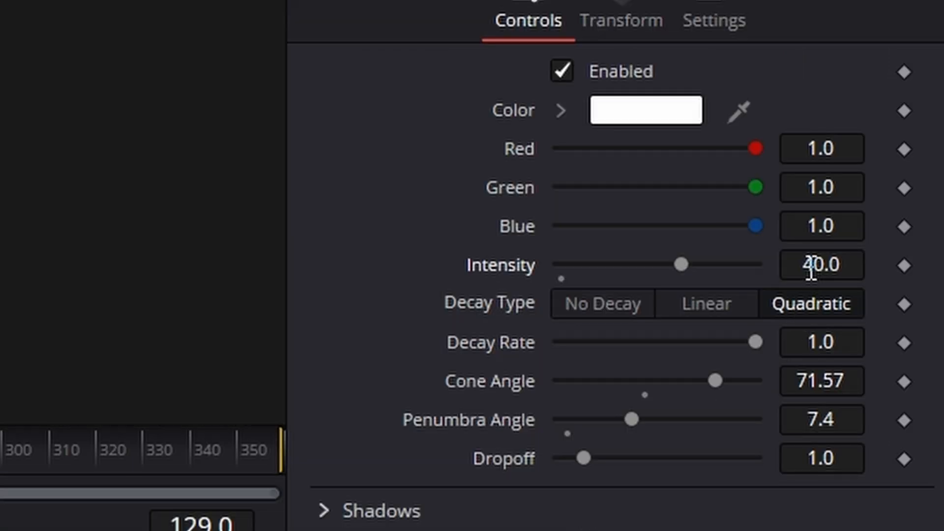
{"action": "left_click", "coordinate": [812, 269]}
{"action": "type", "text": "50"}
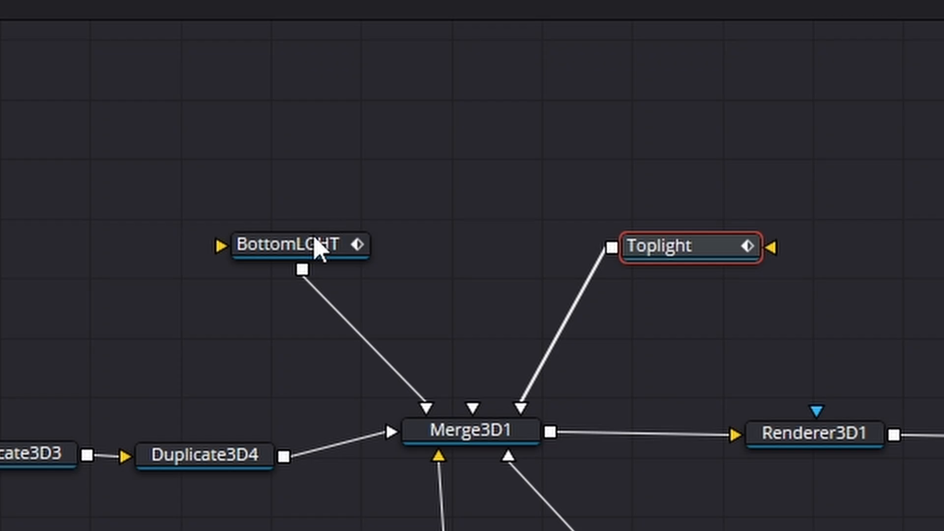
{"action": "left_click", "coordinate": [366, 242]}
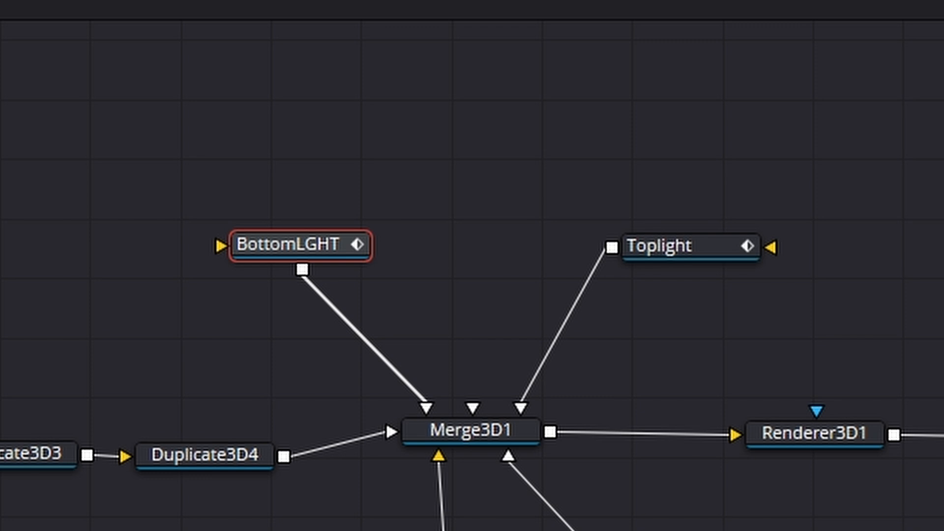
{"action": "left_click", "coordinate": [792, 285]}
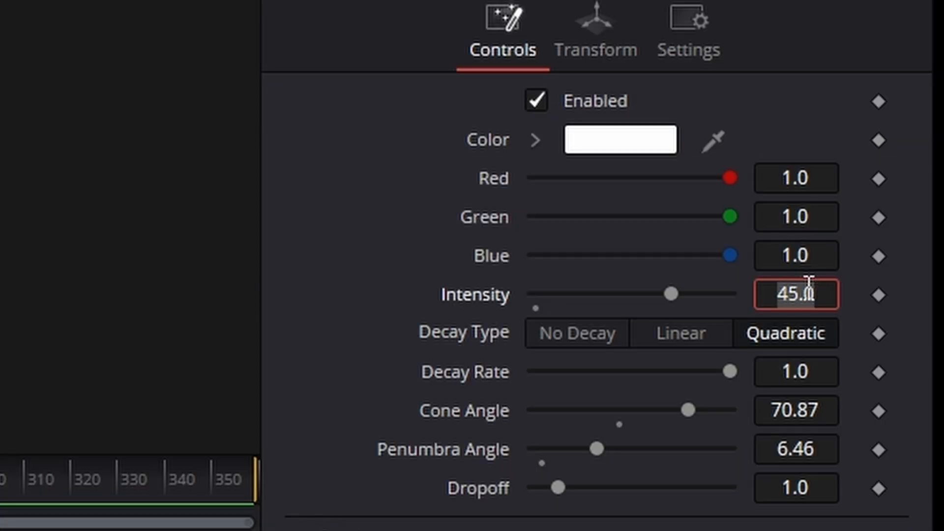
{"action": "type", "text": "6"}
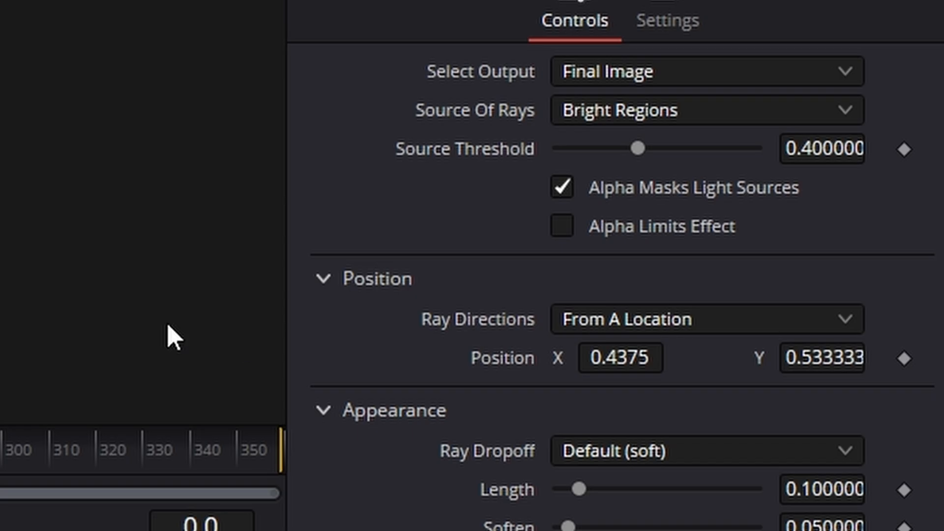
Step: Keyframe LightRays1's Position right of the image centre at frame 0 and over the lower text row at frame 60
{"action": "left_click", "coordinate": [904, 359]}
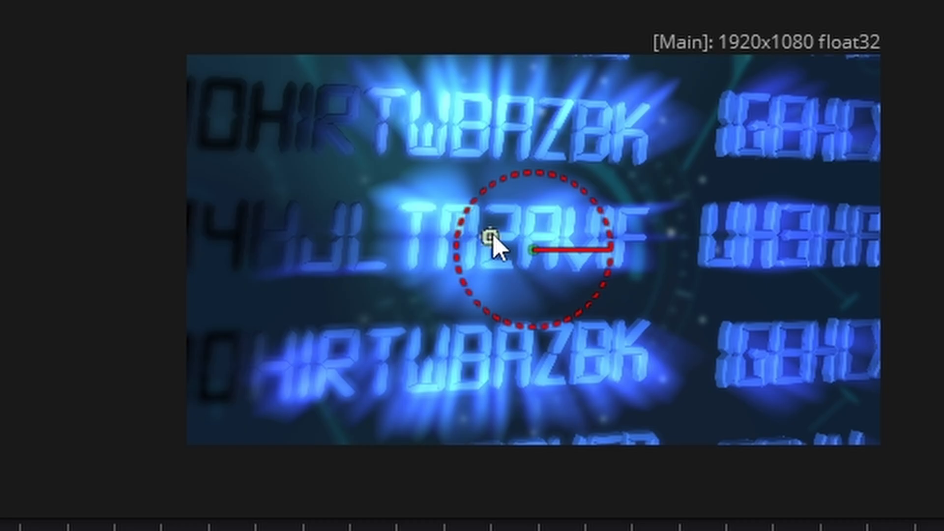
{"action": "left_click_drag", "start_coordinate": [491, 241], "coordinate": [489, 339]}
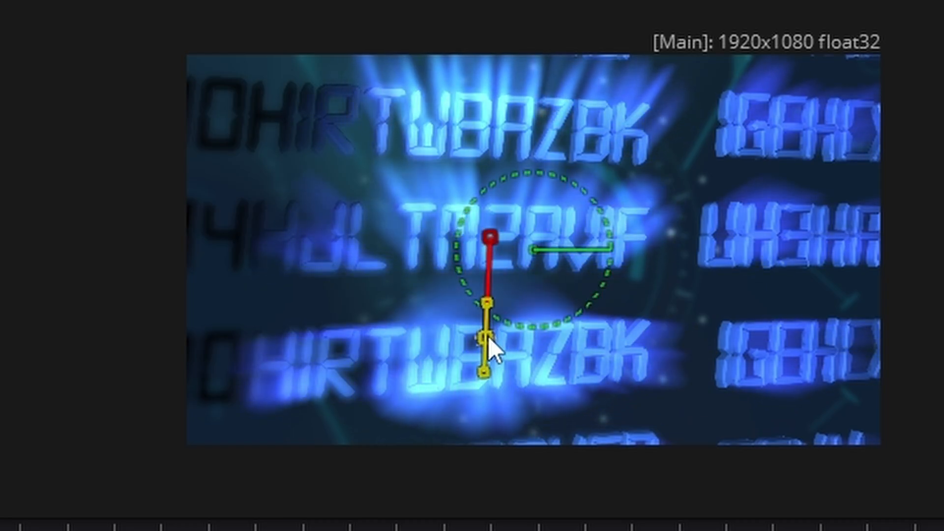
{"action": "left_click_drag", "start_coordinate": [0, 530], "coordinate": [258, 530]}
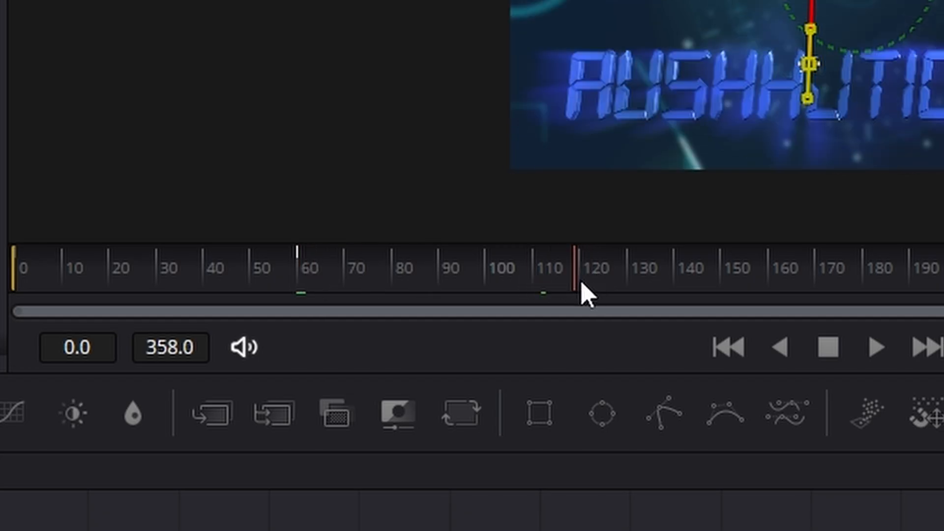
{"action": "left_click_drag", "start_coordinate": [400, 238], "coordinate": [548, 246]}
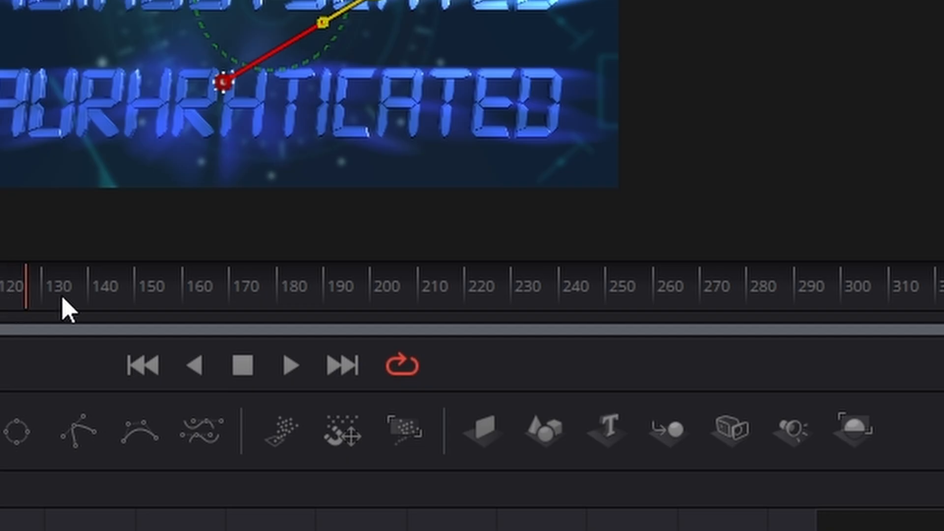
Step: At frame 220, move LightRays1's Position up to the horizontal centre of the image, just below the top text row
{"action": "left_click_drag", "start_coordinate": [235, 530], "coordinate": [532, 530]}
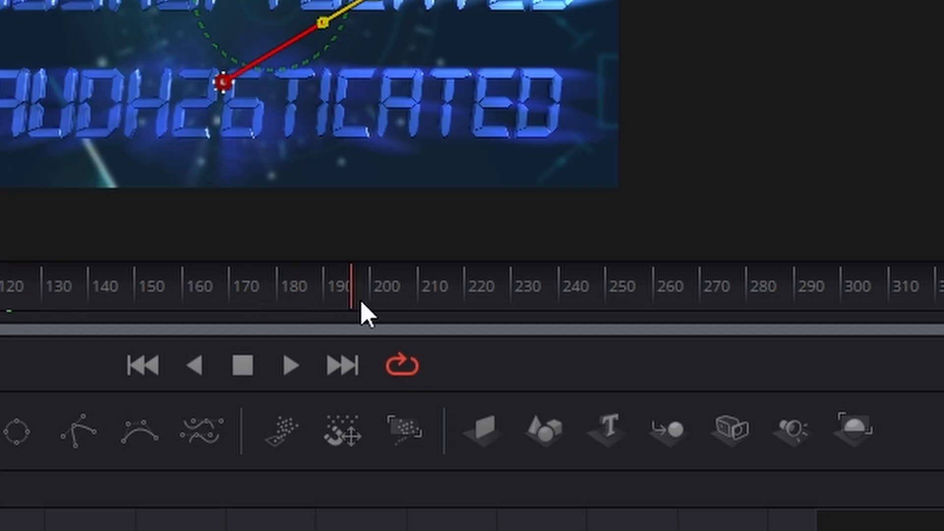
{"action": "left_click_drag", "start_coordinate": [366, 315], "coordinate": [467, 311]}
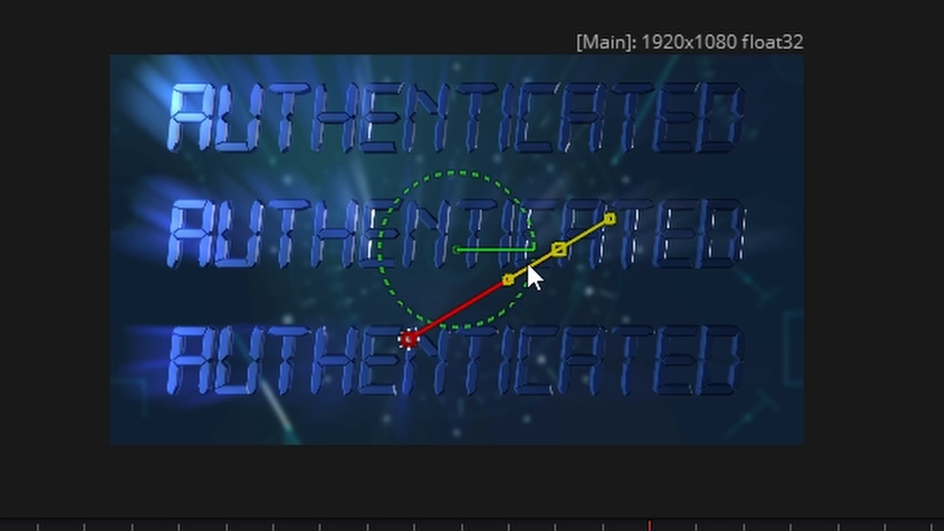
{"action": "left_click_drag", "start_coordinate": [406, 341], "coordinate": [462, 148]}
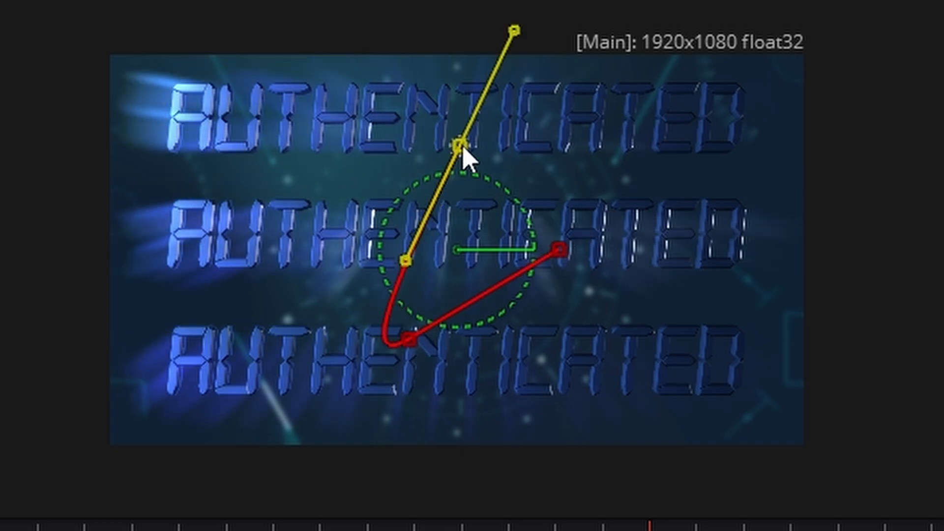
Step: At the end of the timeline, move LightRays1's Position straight down to the bottom text row
{"action": "left_click_drag", "start_coordinate": [645, 530], "coordinate": [943, 530]}
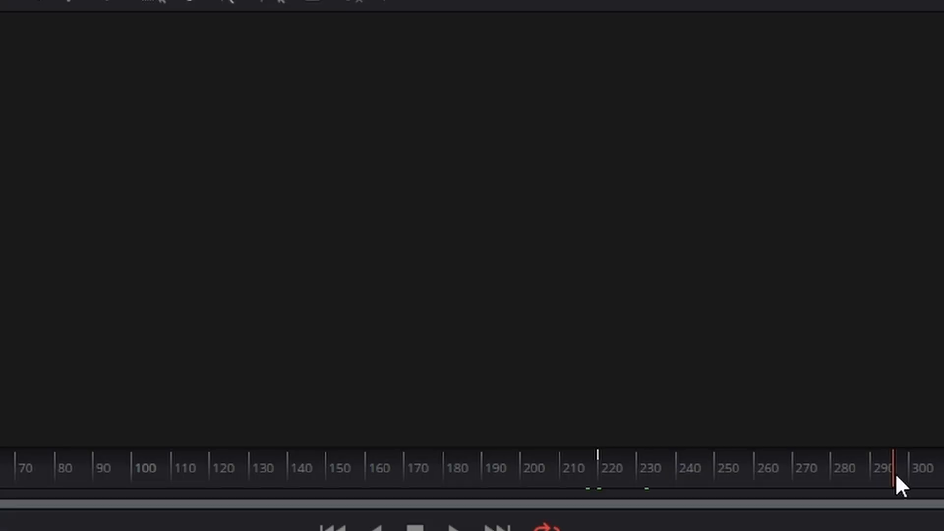
{"action": "left_click_drag", "start_coordinate": [895, 473], "coordinate": [794, 217]}
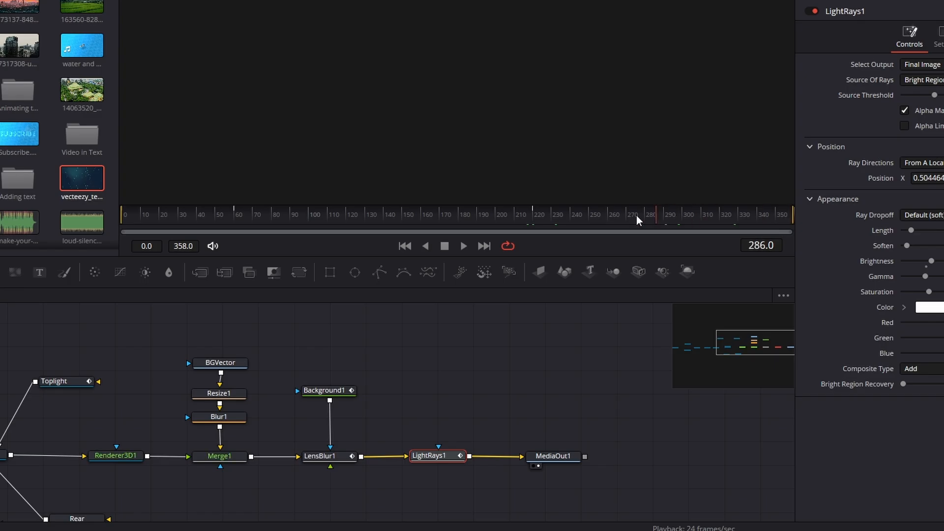
{"action": "mouse_move", "coordinate": [636, 216]}
{"action": "left_mouse_down"}
{"action": "mouse_move", "coordinate": [616, 215]}
{"action": "mouse_move", "coordinate": [647, 216]}
{"action": "left_mouse_up"}
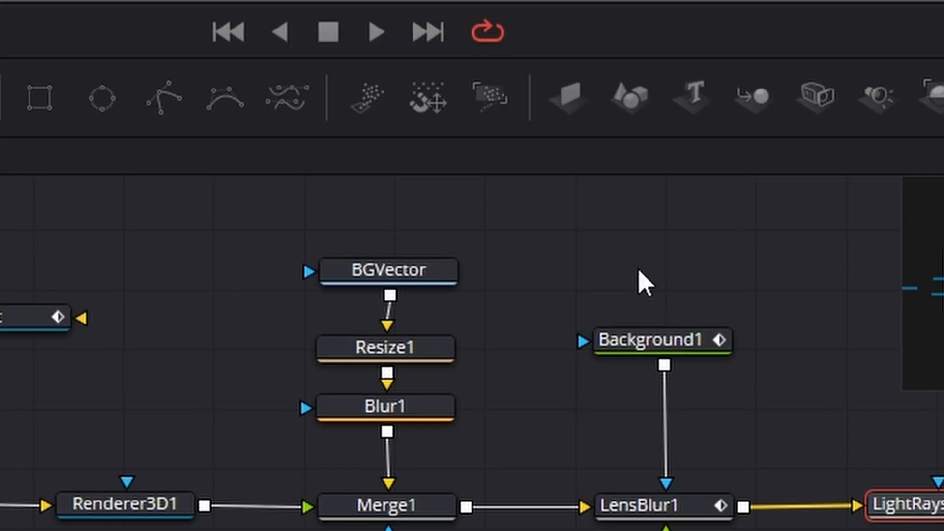
{"action": "mouse_move", "coordinate": [422, 276]}
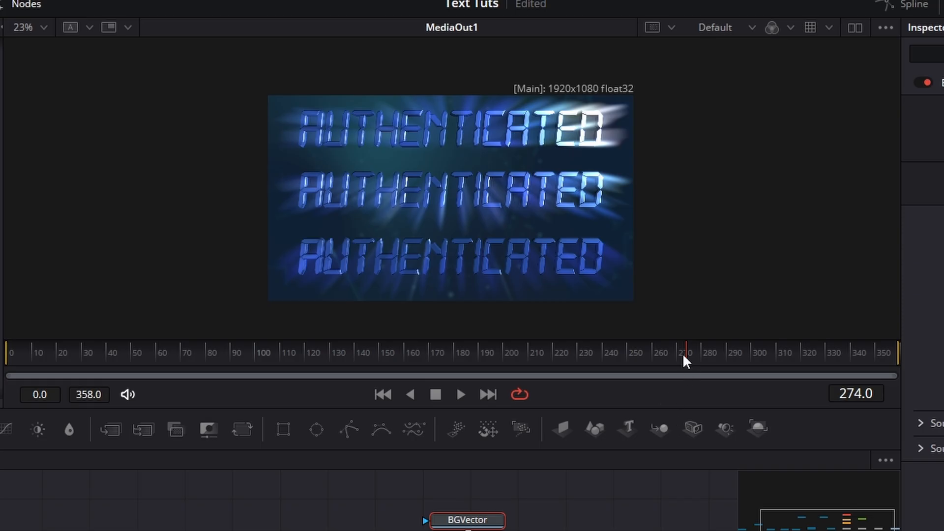
{"action": "left_click_drag", "start_coordinate": [686, 362], "coordinate": [937, 378]}
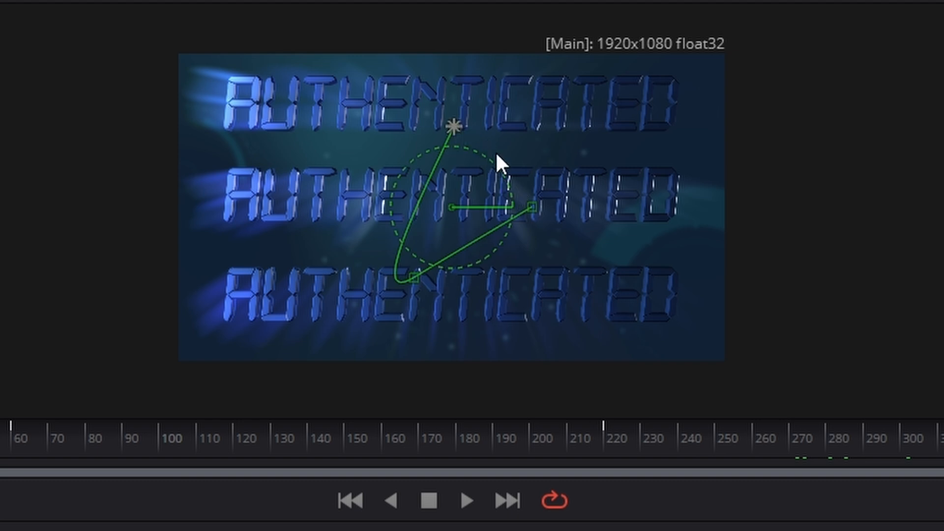
{"action": "left_click_drag", "start_coordinate": [822, 291], "coordinate": [797, 291]}
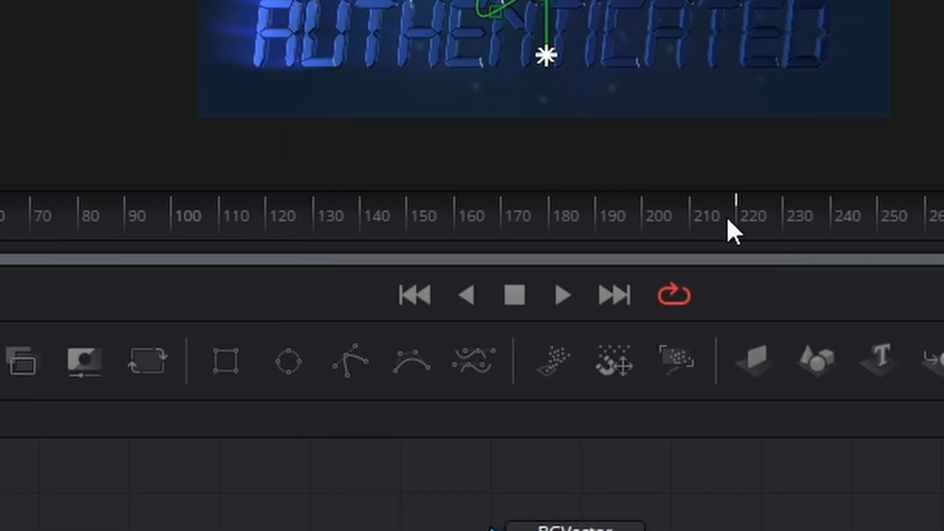
Step: Keyframe LightRays1's Brightness at about 0.213 at frame 150 and raise it at frame 91
{"action": "left_click_drag", "start_coordinate": [727, 226], "coordinate": [417, 237]}
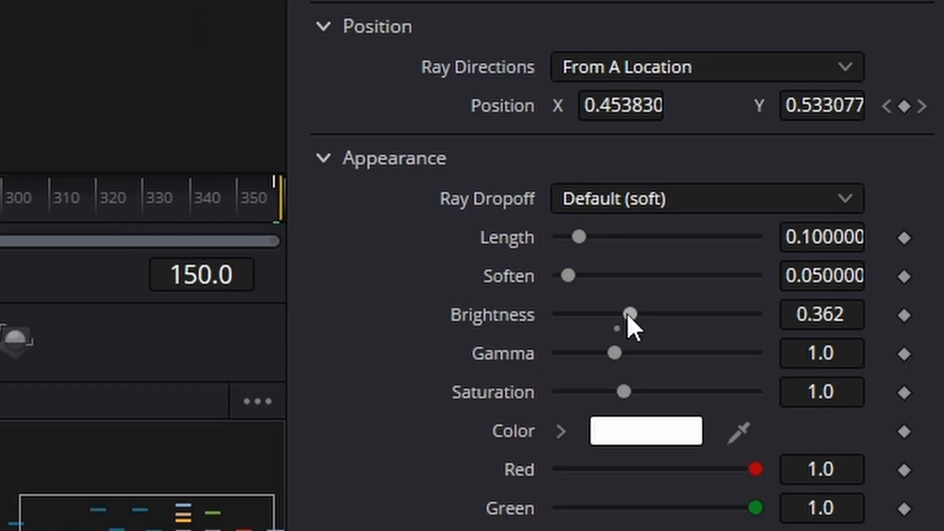
{"action": "left_click_drag", "start_coordinate": [628, 314], "coordinate": [601, 315]}
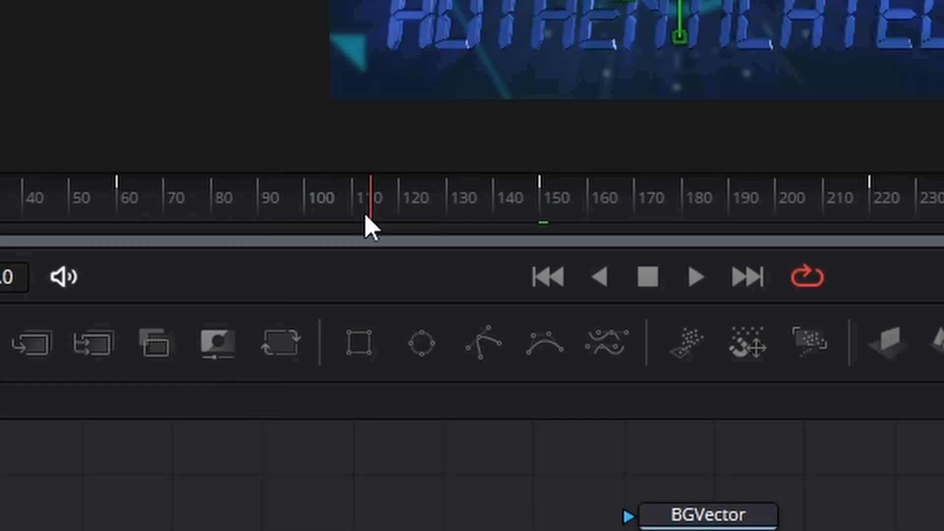
{"action": "left_click_drag", "start_coordinate": [367, 213], "coordinate": [263, 213]}
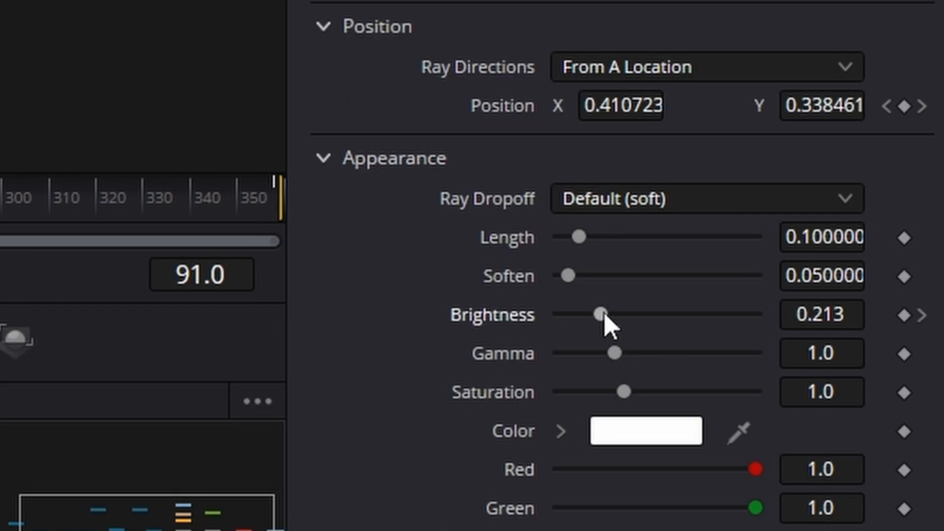
{"action": "left_click_drag", "start_coordinate": [605, 316], "coordinate": [647, 316]}
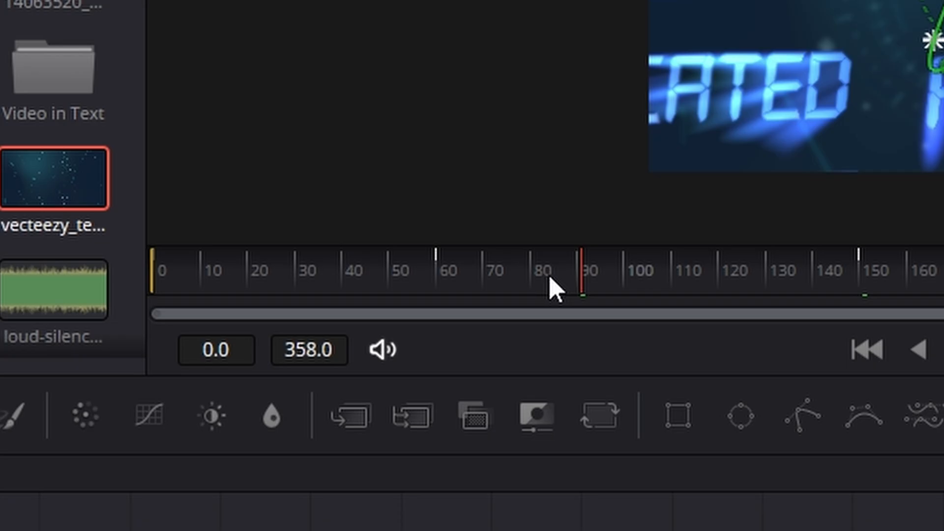
Step: Review the light rays across the timeline and raise LightRays1's Brightness to about 0.38 at frame 339
{"action": "left_click_drag", "start_coordinate": [552, 285], "coordinate": [357, 300]}
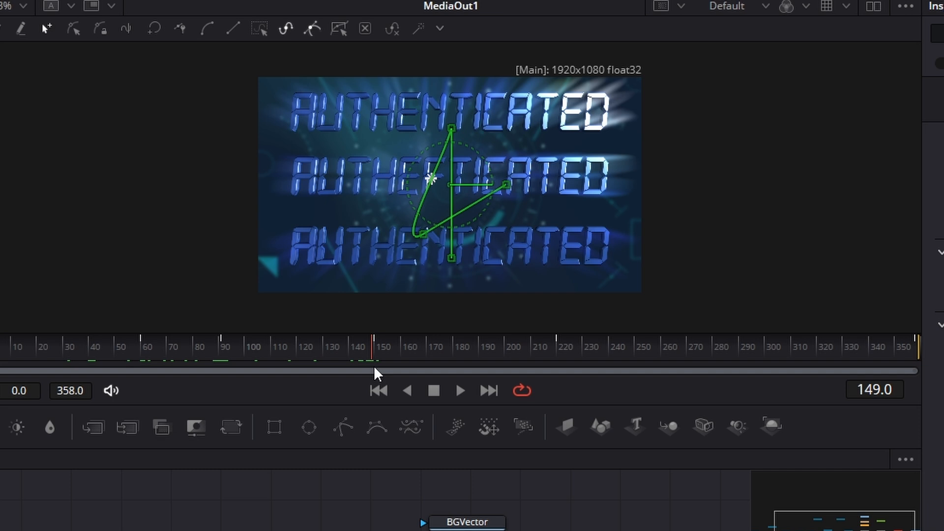
{"action": "left_click_drag", "start_coordinate": [373, 365], "coordinate": [686, 365]}
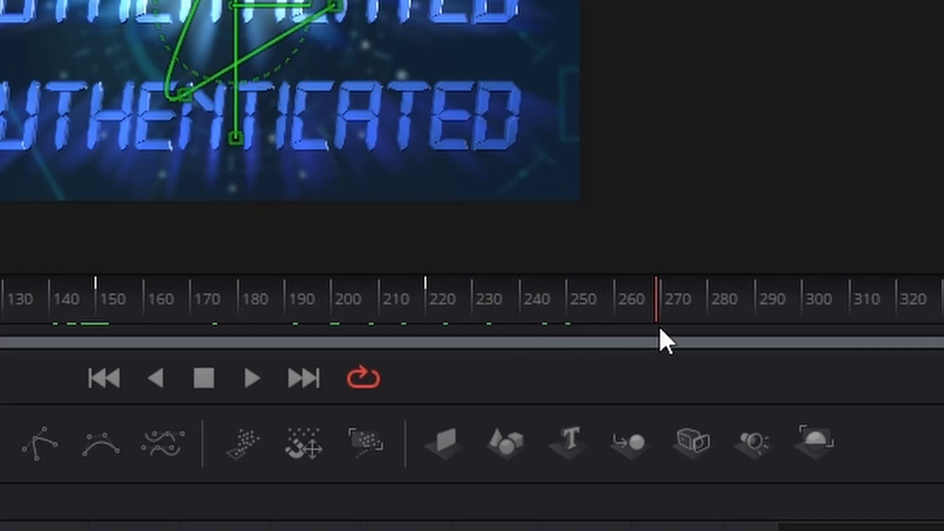
{"action": "left_click_drag", "start_coordinate": [660, 329], "coordinate": [664, 329]}
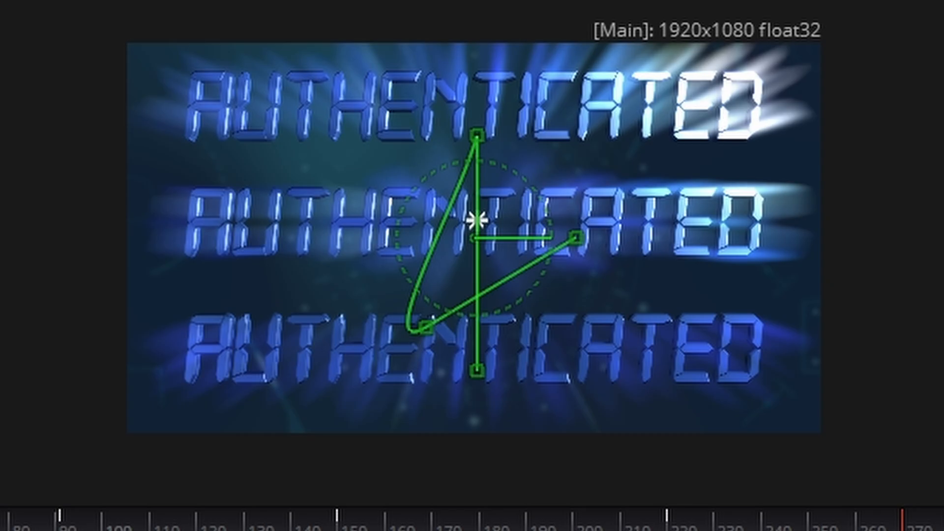
{"action": "left_click_drag", "start_coordinate": [908, 526], "coordinate": [725, 315]}
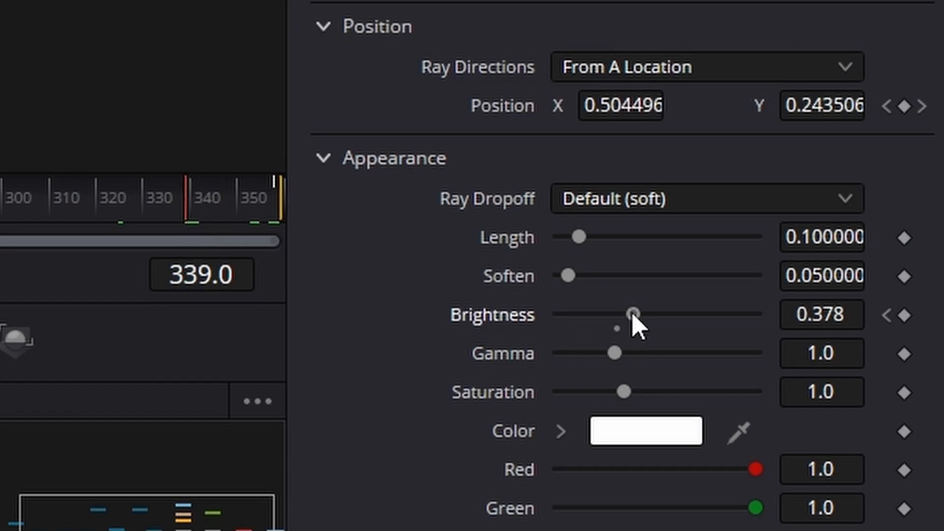
{"action": "left_click_drag", "start_coordinate": [640, 315], "coordinate": [646, 316]}
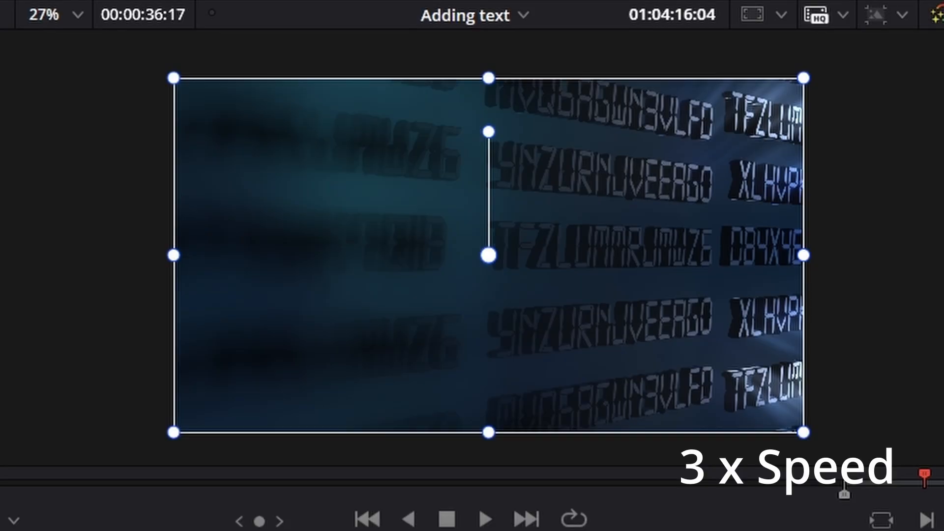
Step: Play back the Tree D Text clip in the Edit timeline and reposition the playhead over it
{"action": "key", "text": "space"}
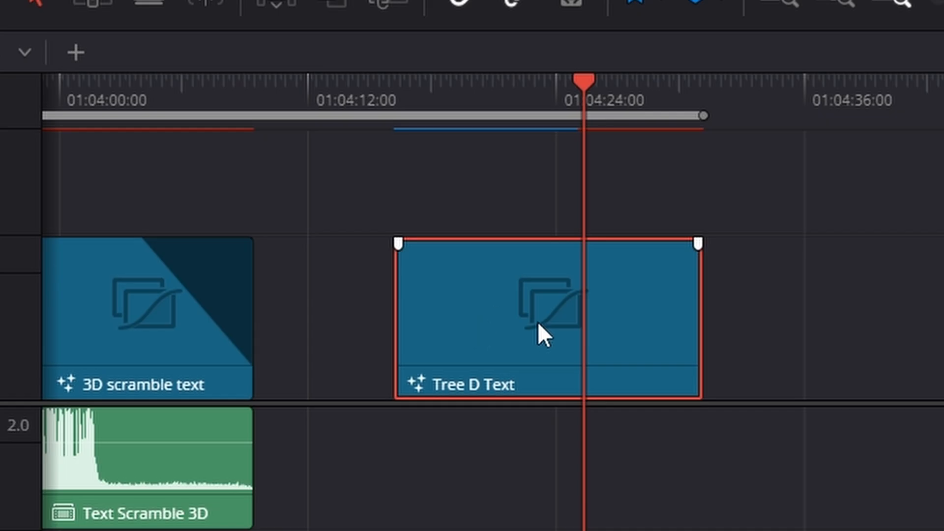
{"action": "left_click_drag", "start_coordinate": [577, 93], "coordinate": [538, 90]}
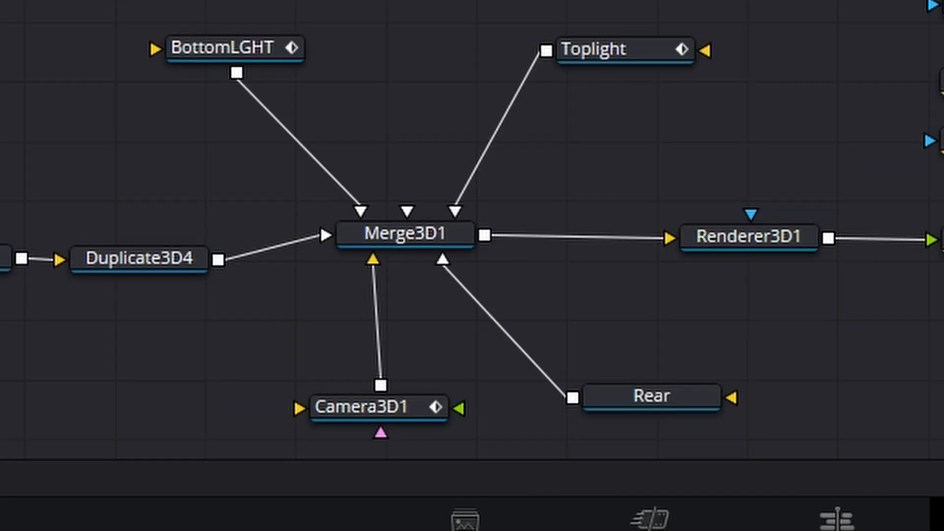
Step: Show Camera3D1 in the first viewer and pull the camera slightly back along Z at frame 358
{"action": "left_click", "coordinate": [388, 412]}
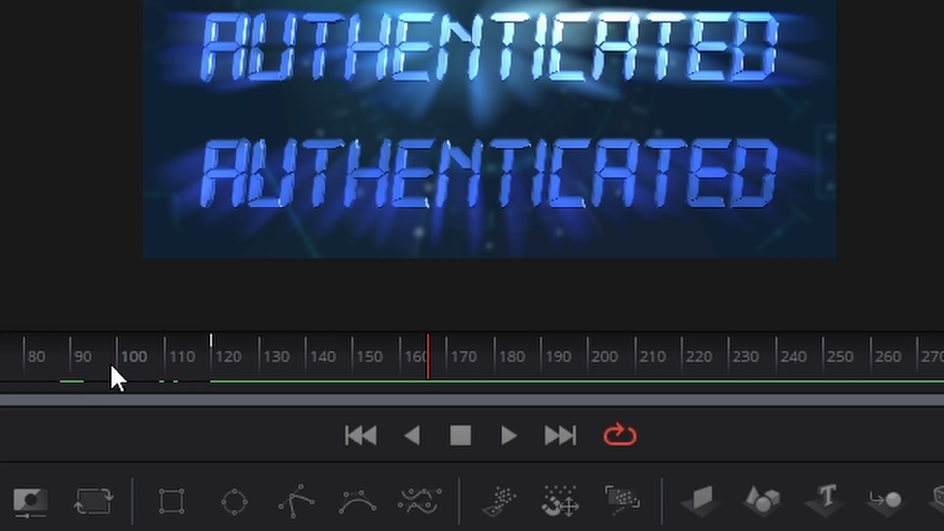
{"action": "left_click_drag", "start_coordinate": [6, 379], "coordinate": [217, 379]}
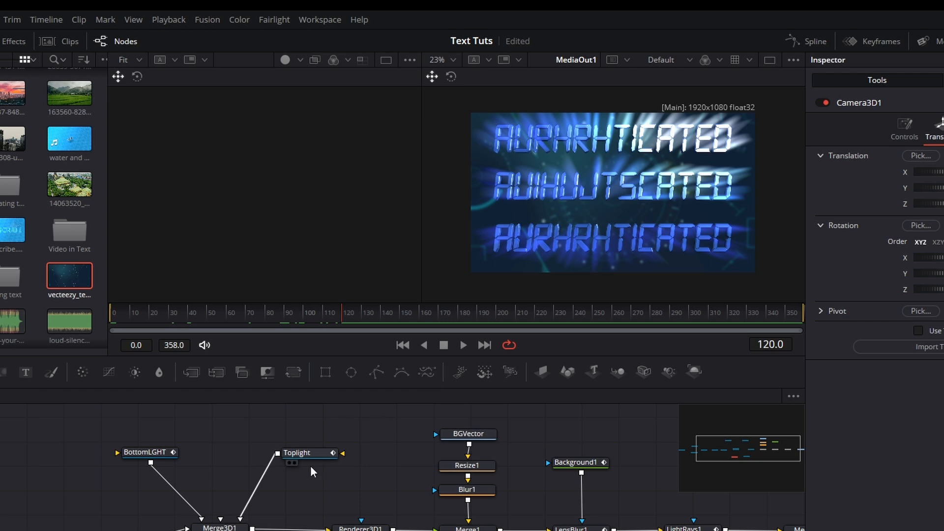
{"action": "key", "text": "1"}
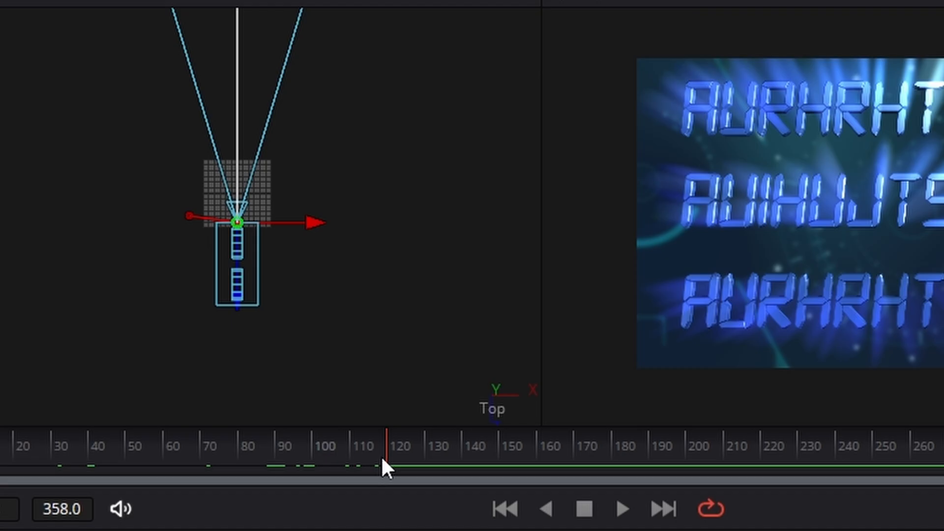
{"action": "left_click_drag", "start_coordinate": [380, 453], "coordinate": [943, 464]}
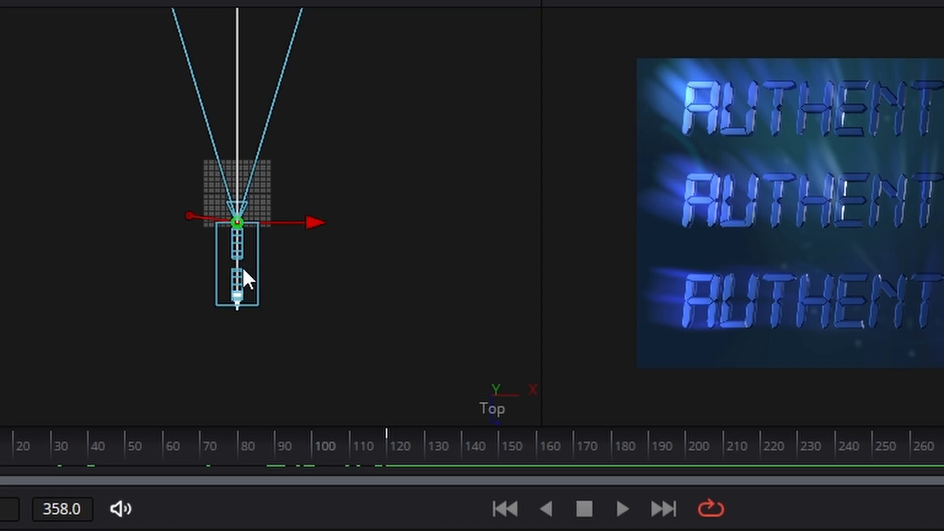
{"action": "left_click_drag", "start_coordinate": [244, 278], "coordinate": [244, 294]}
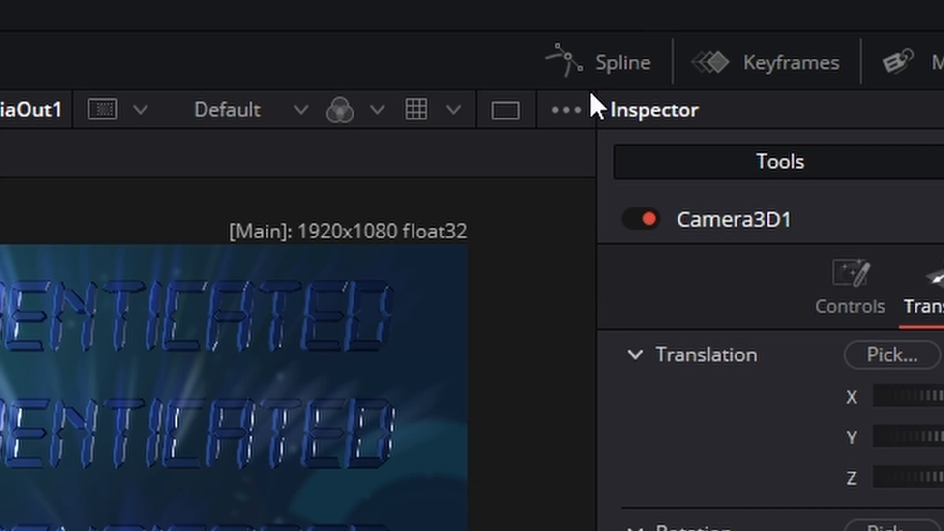
Step: Smooth all of Camera3D1's offset and rotation keyframes in the Spline editor, with the curves fitted to view
{"action": "left_click", "coordinate": [616, 69]}
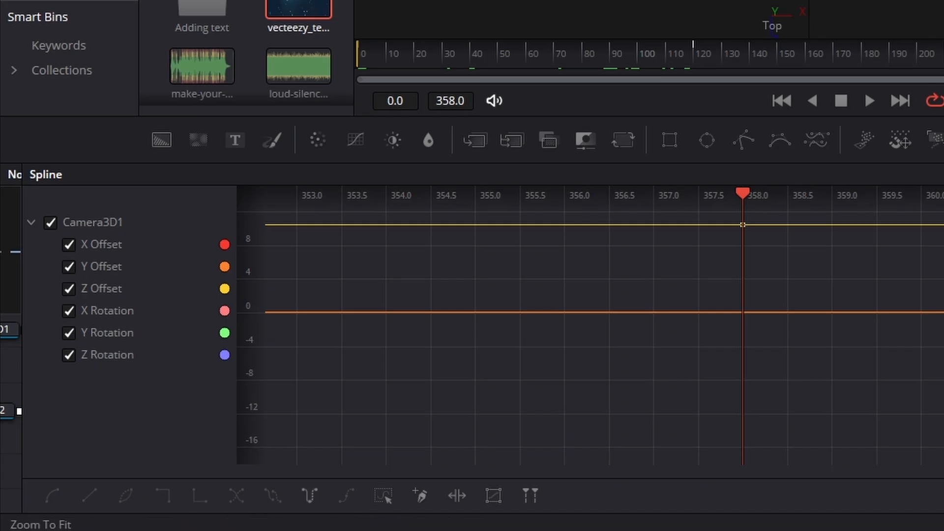
{"action": "left_click", "coordinate": [494, 495]}
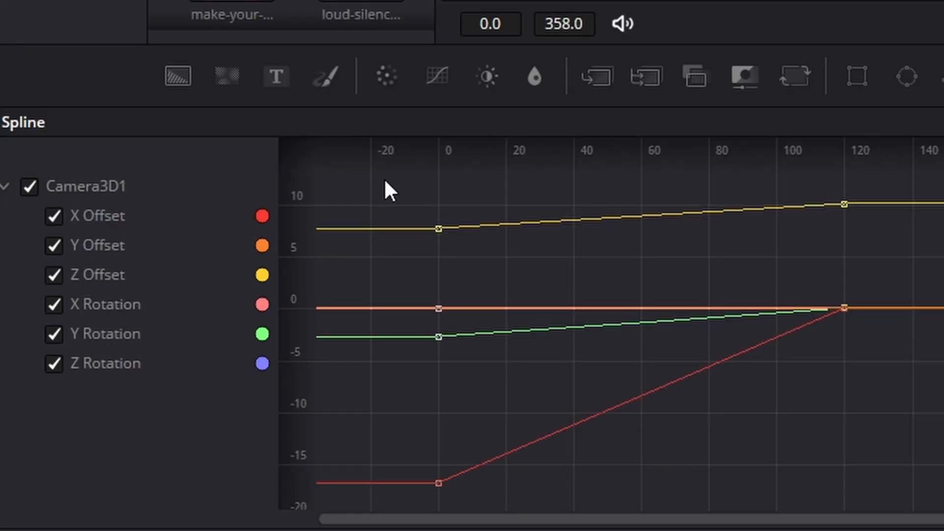
{"action": "left_click_drag", "start_coordinate": [385, 178], "coordinate": [823, 513]}
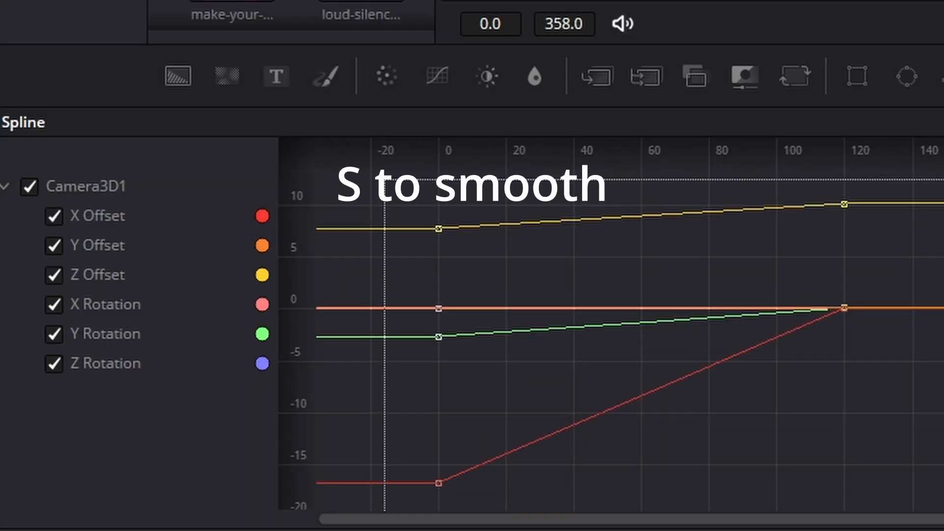
{"action": "key", "text": "s"}
{"action": "key", "text": "s"}
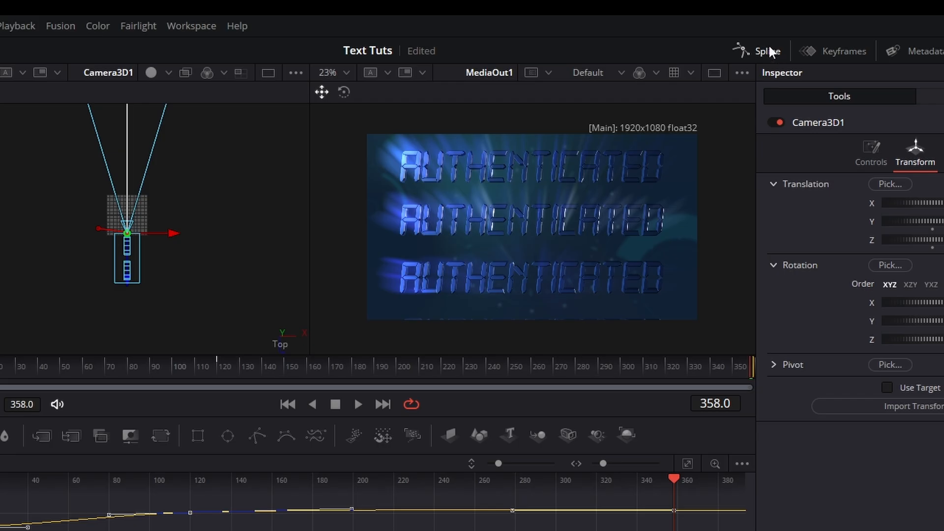
{"action": "left_click", "coordinate": [768, 48]}
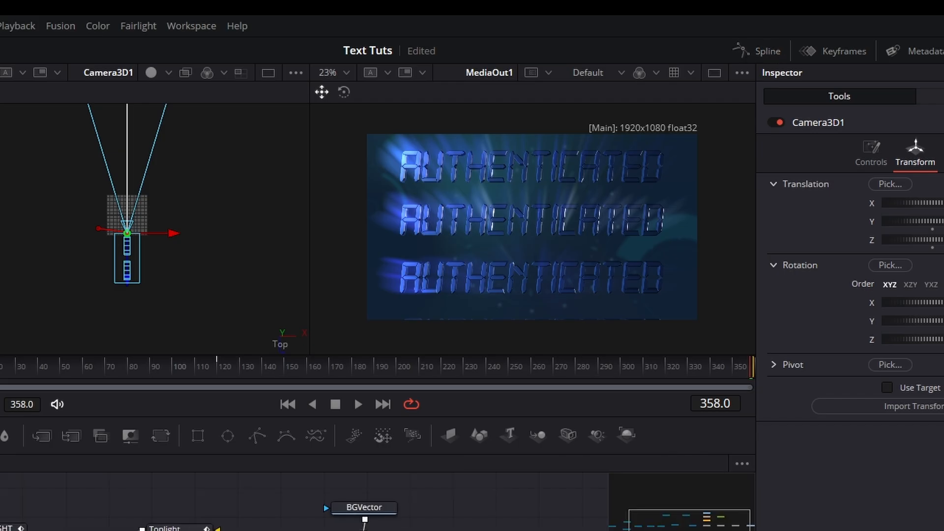
Step: Return to the Edit page and play the Tree D Text clip from its beginning
{"action": "key", "text": "shift+4"}
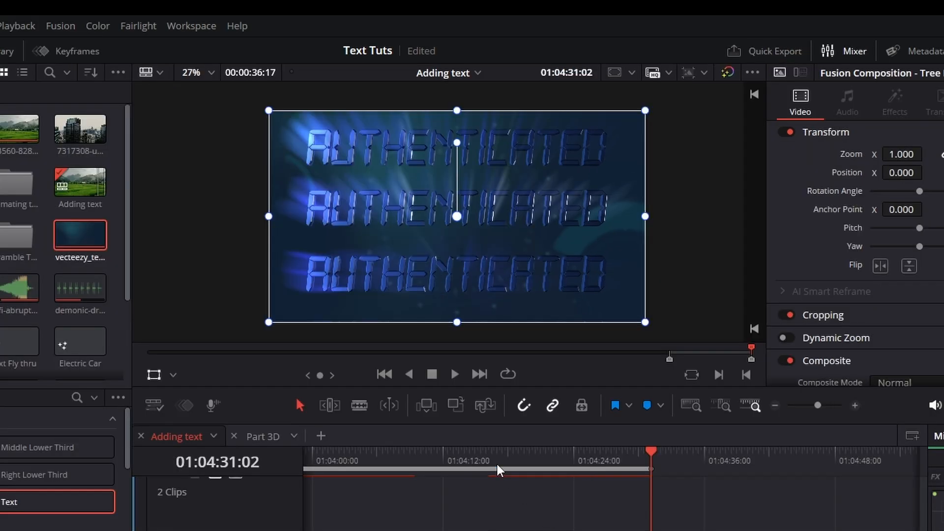
{"action": "left_click", "coordinate": [497, 464]}
{"action": "key", "text": "space"}
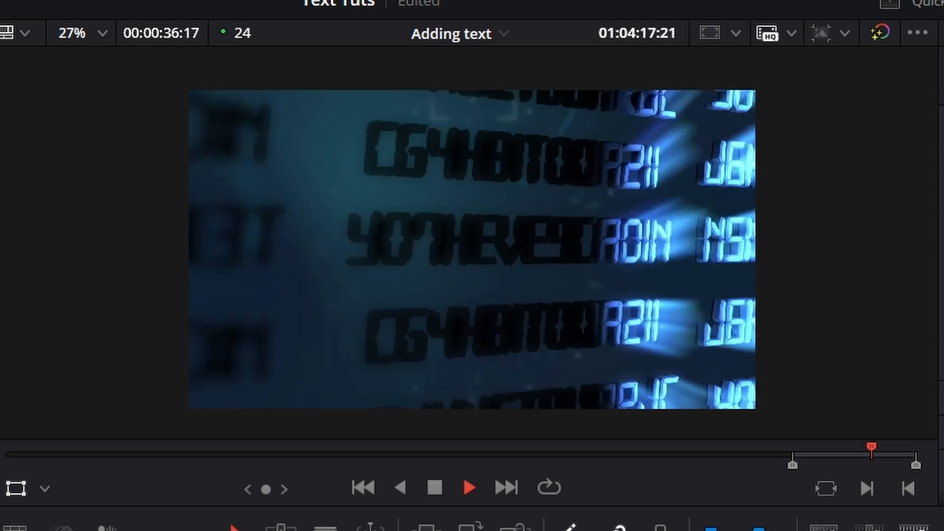